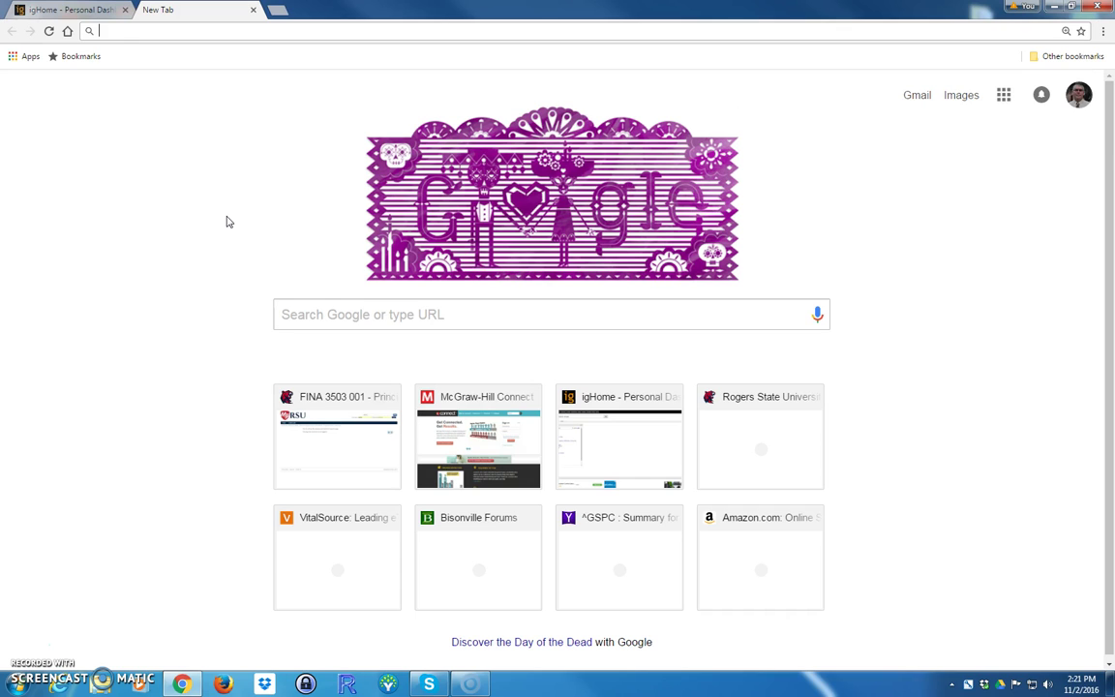
Step: Go to the finance.yahoo.com website
type("fin")
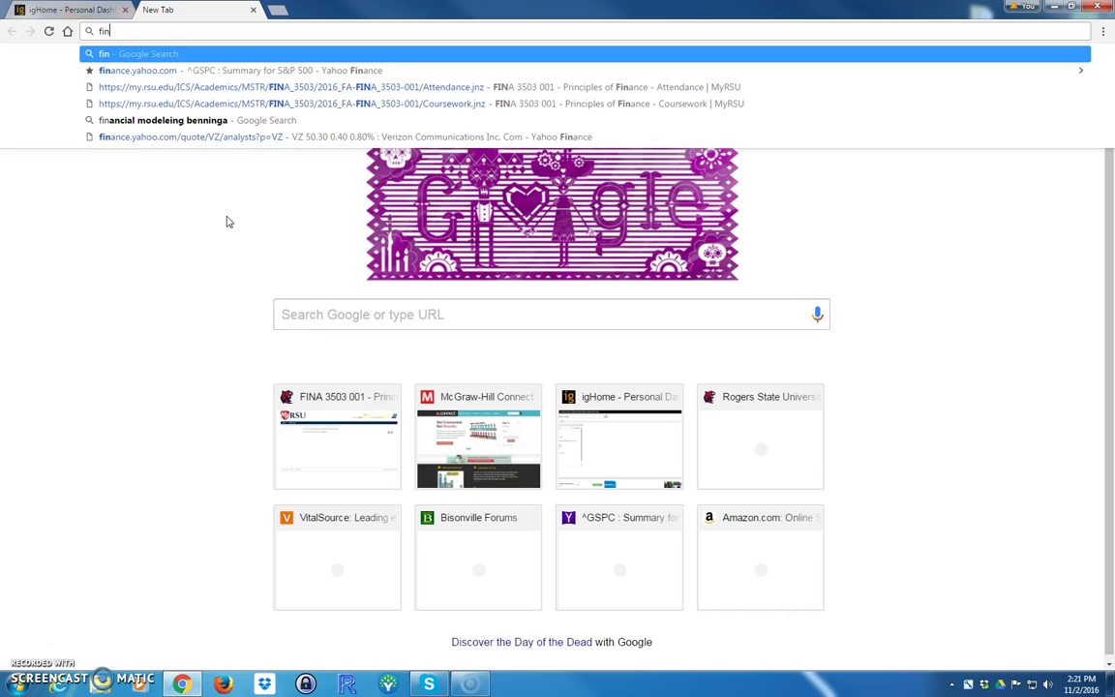
type("ance.yah")
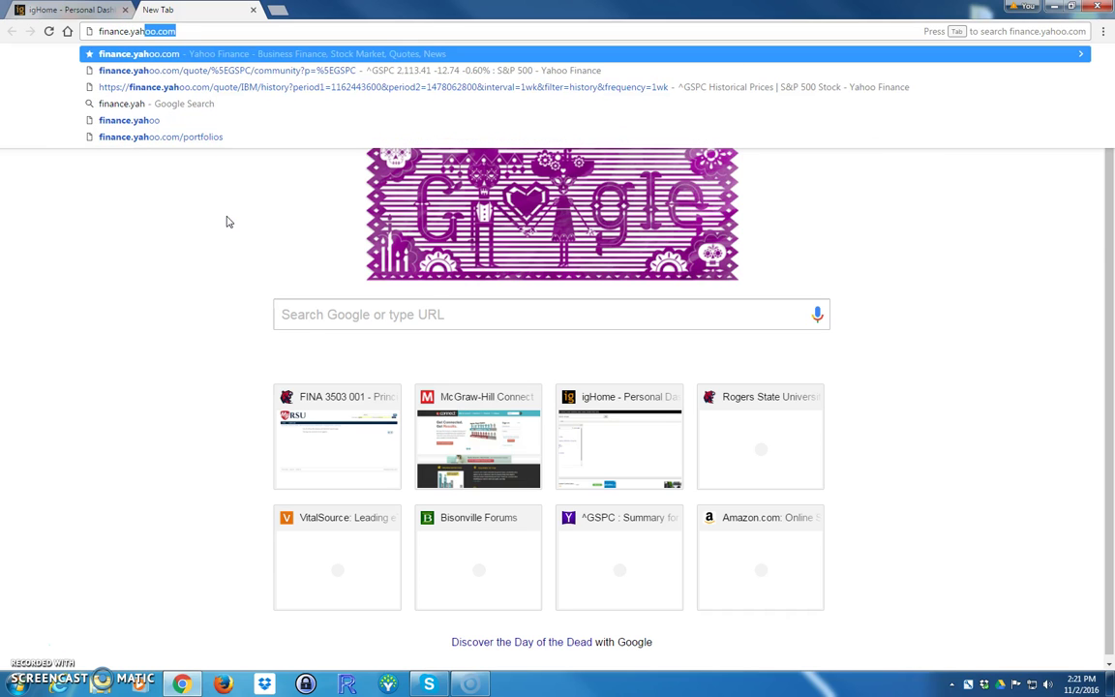
type("oo.com")
key("Return")
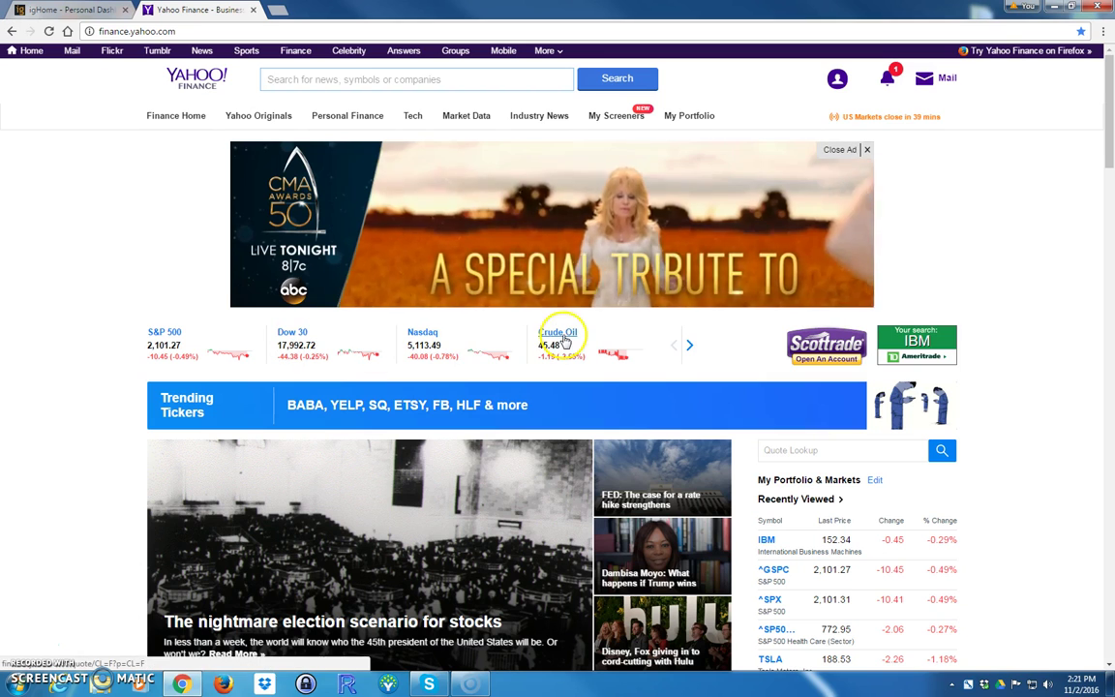
Step: Open the S&P 500 quote page from the market index summary
left_click(175, 341)
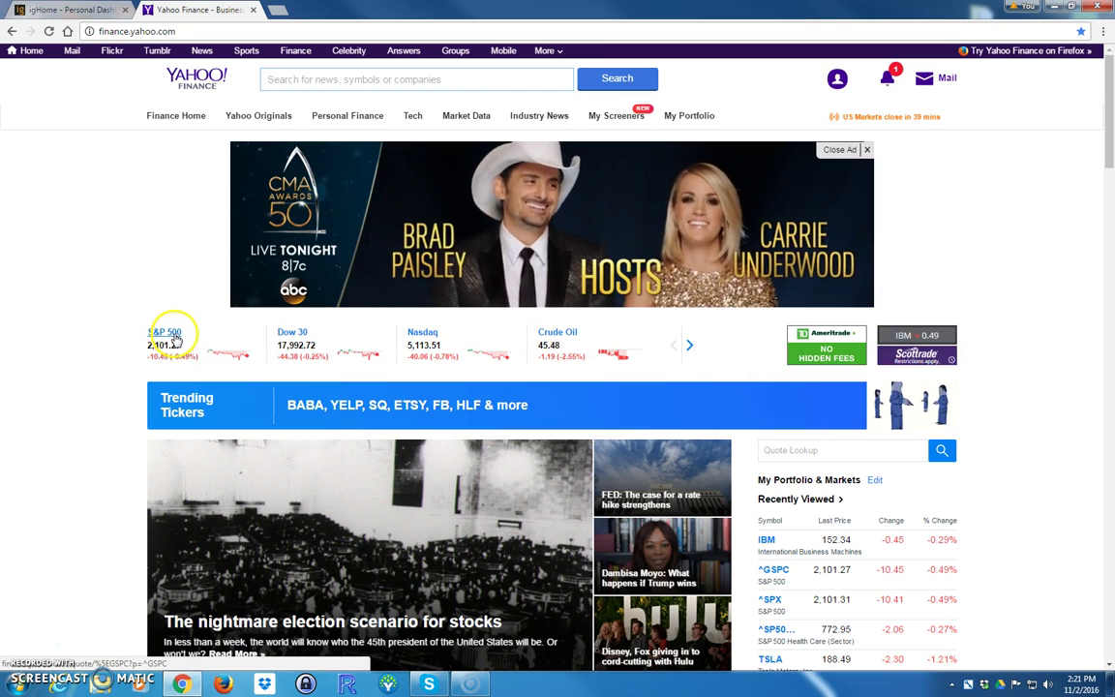
left_click(175, 334)
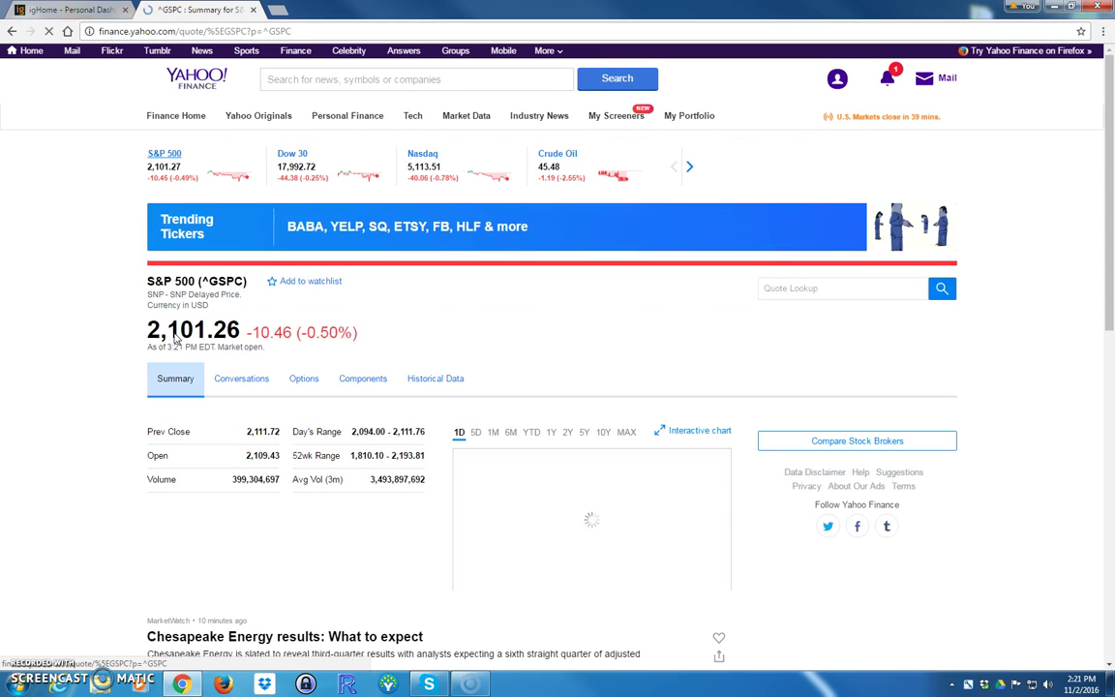
left_click(161, 174)
Step: Look up the S&P 500 index by its ticker symbol ^gspc
left_click(294, 81)
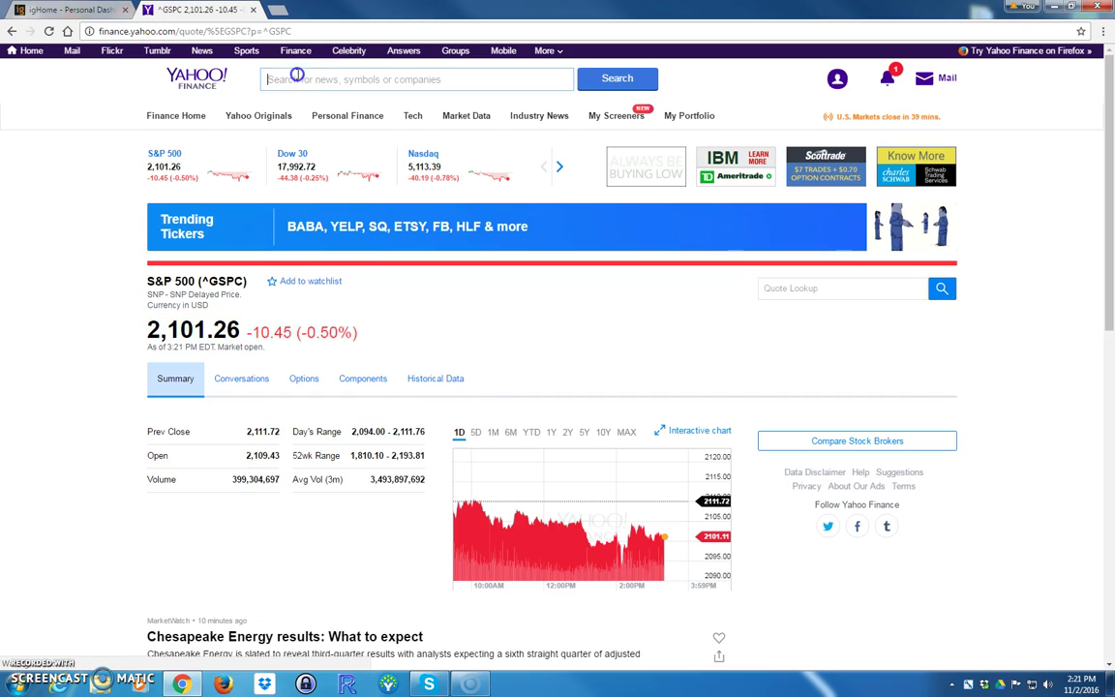
type("^")
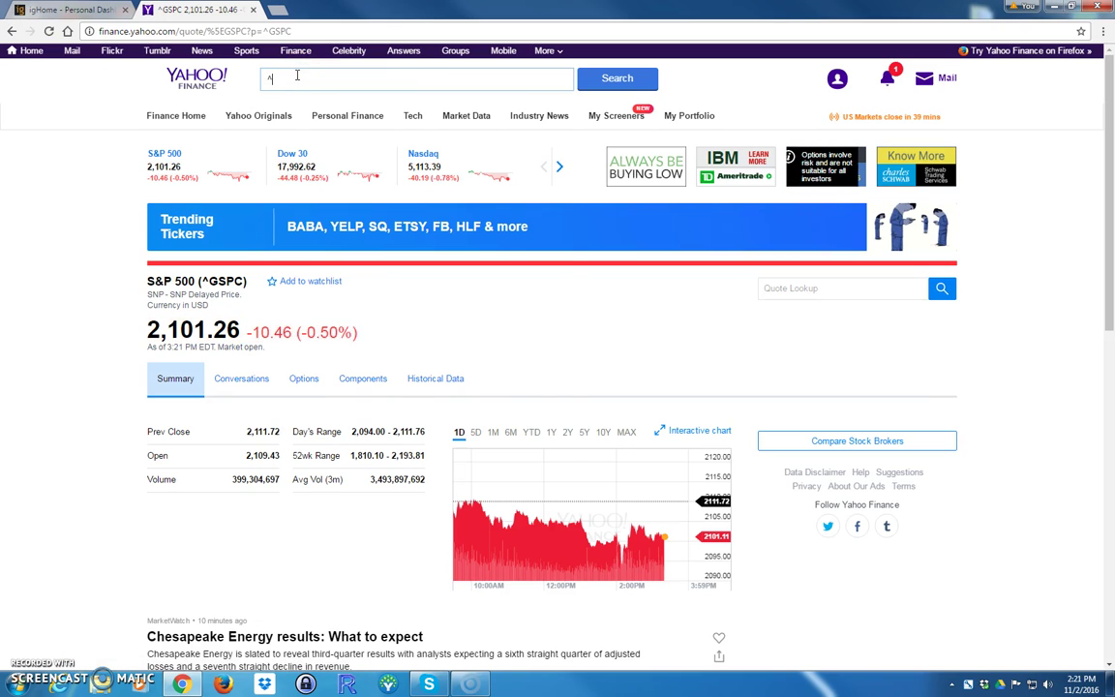
type("gspc")
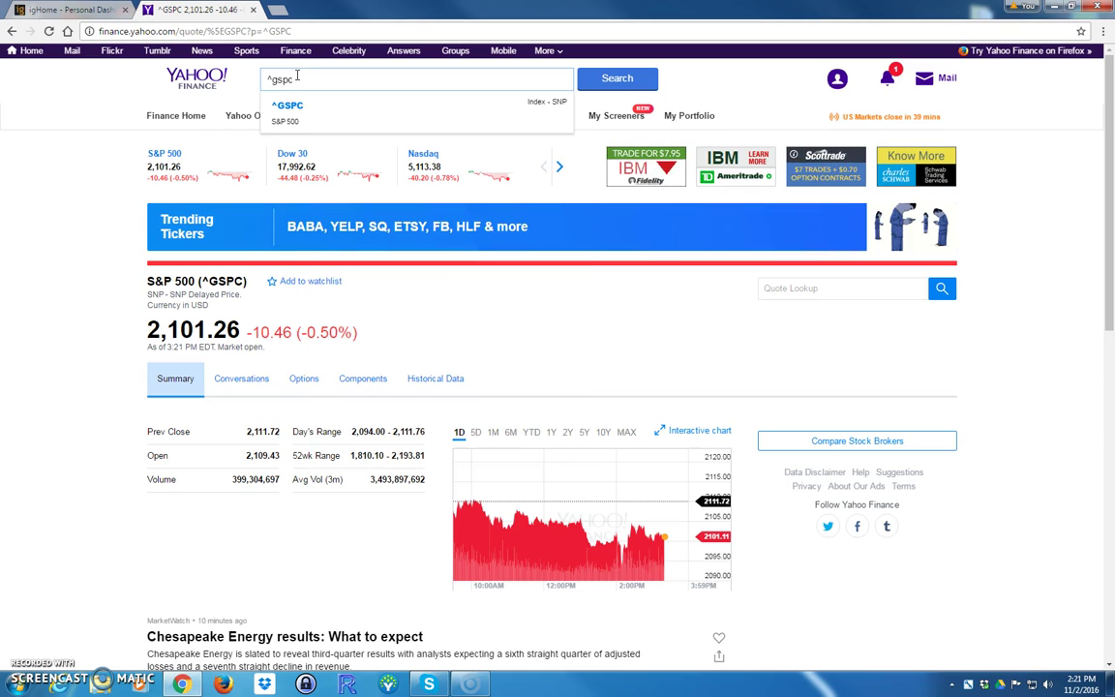
key("Return")
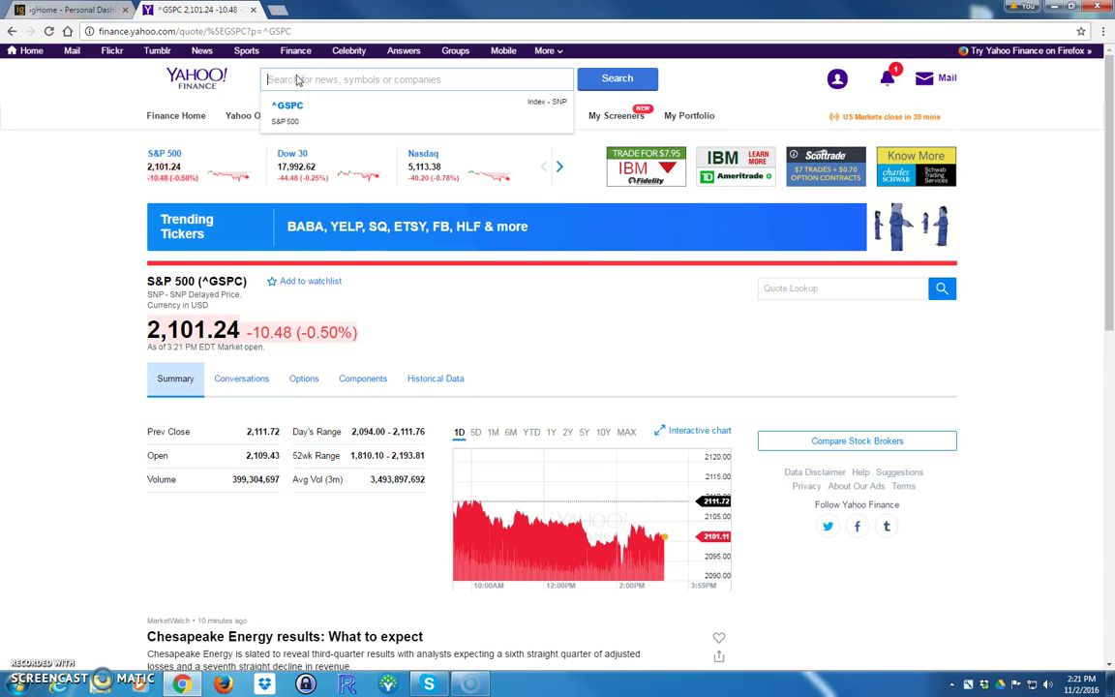
left_click(155, 351)
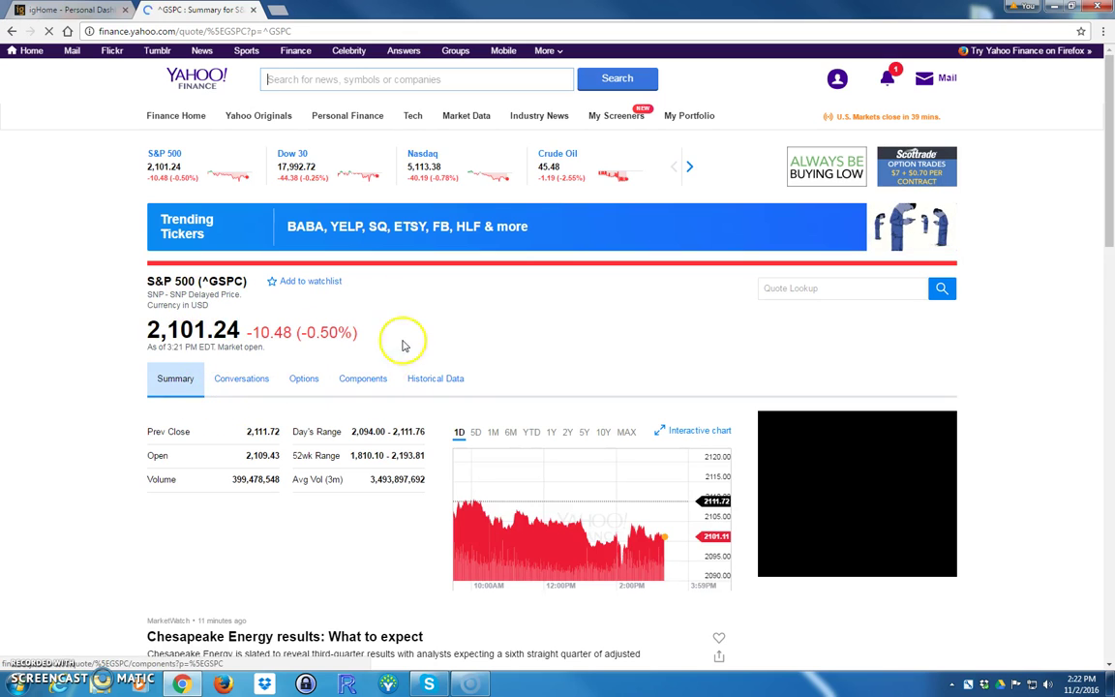
Step: Show the index's historical data with the start date set to 11/2/2011 and apply the new time period
left_click(426, 383)
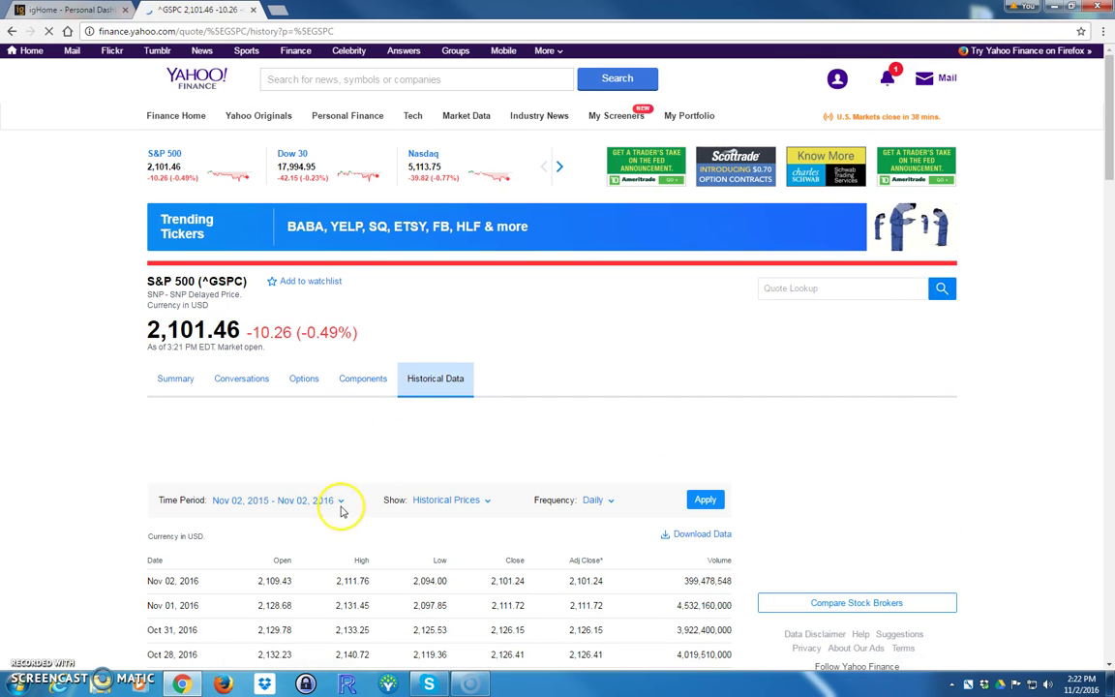
left_click(339, 505)
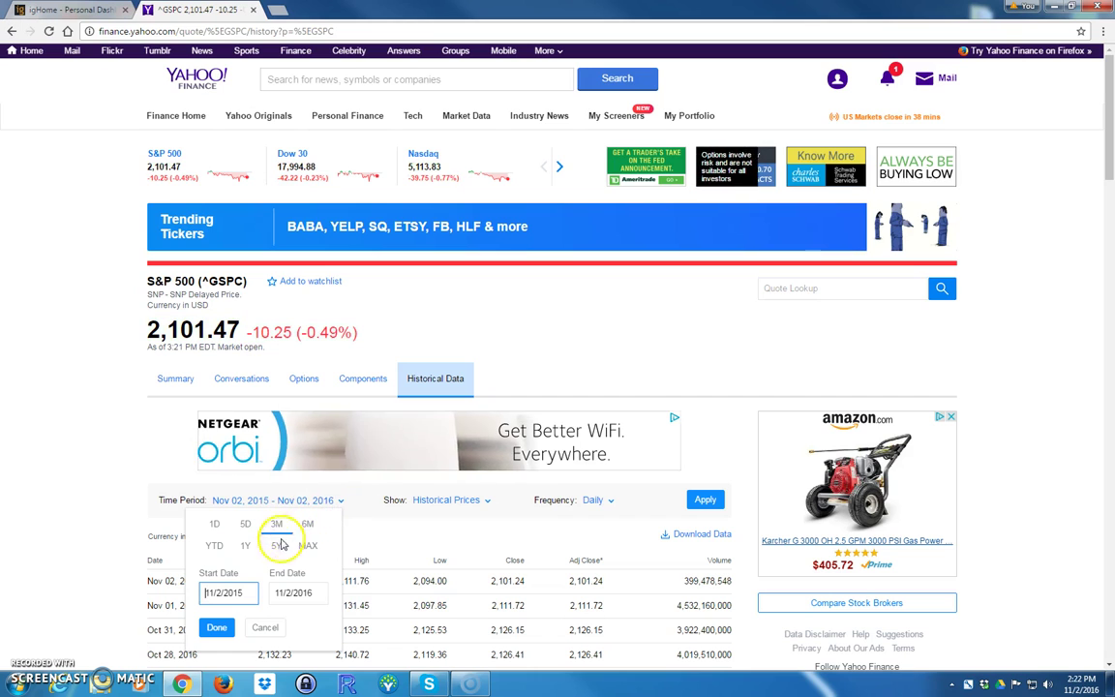
key("BackSpace")
type("1")
left_click(219, 628)
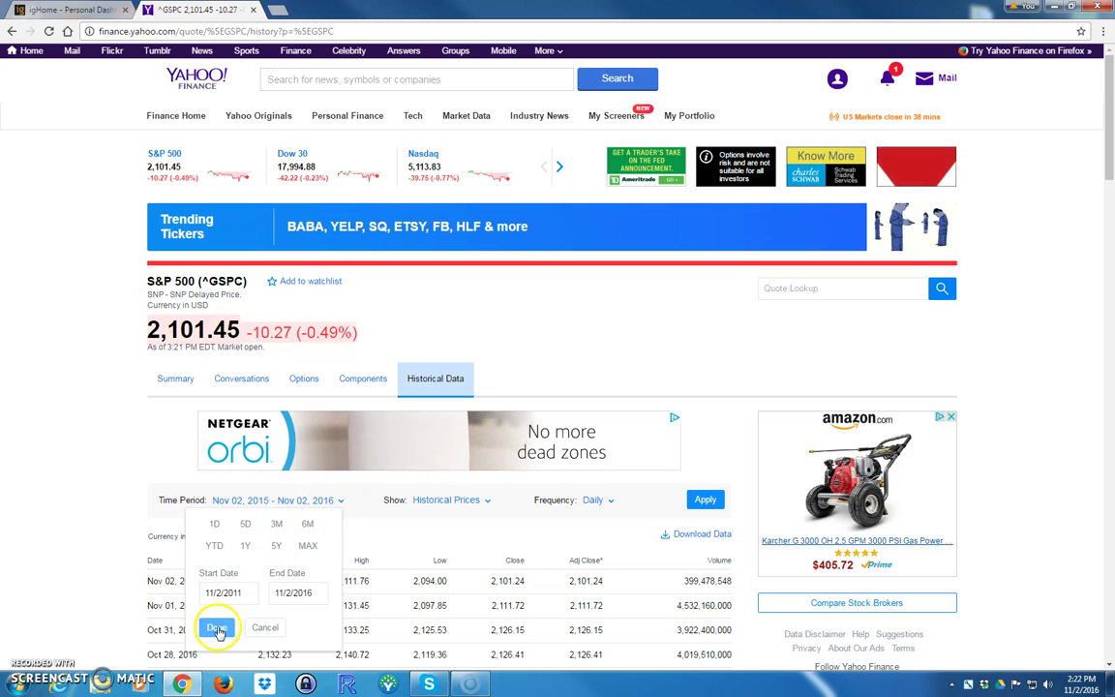
left_click(705, 499)
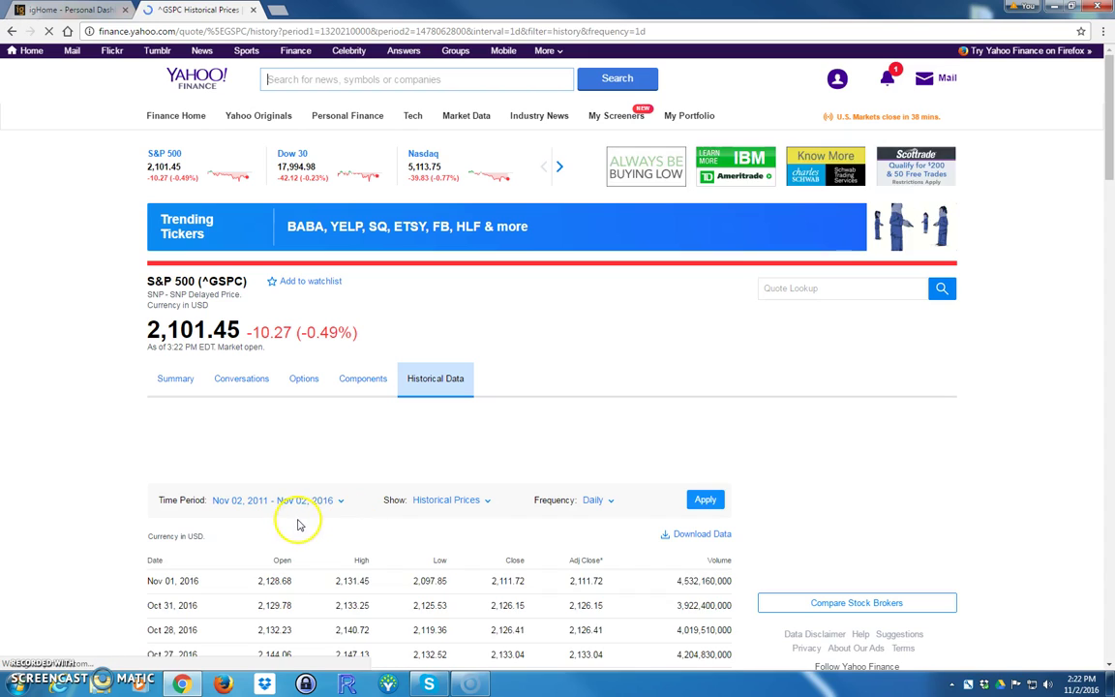
Step: Download the daily historical prices and open the downloaded CSV file in Excel
scroll(224, 572, "down", 10)
scroll(247, 486, "up", 10)
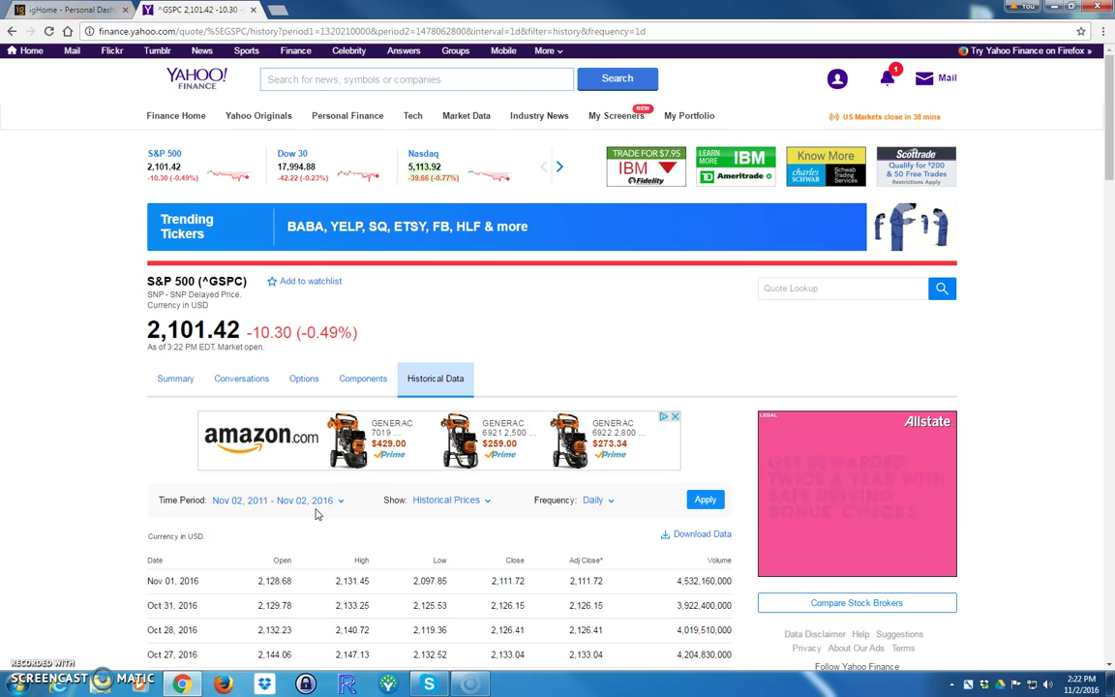
left_click(698, 538)
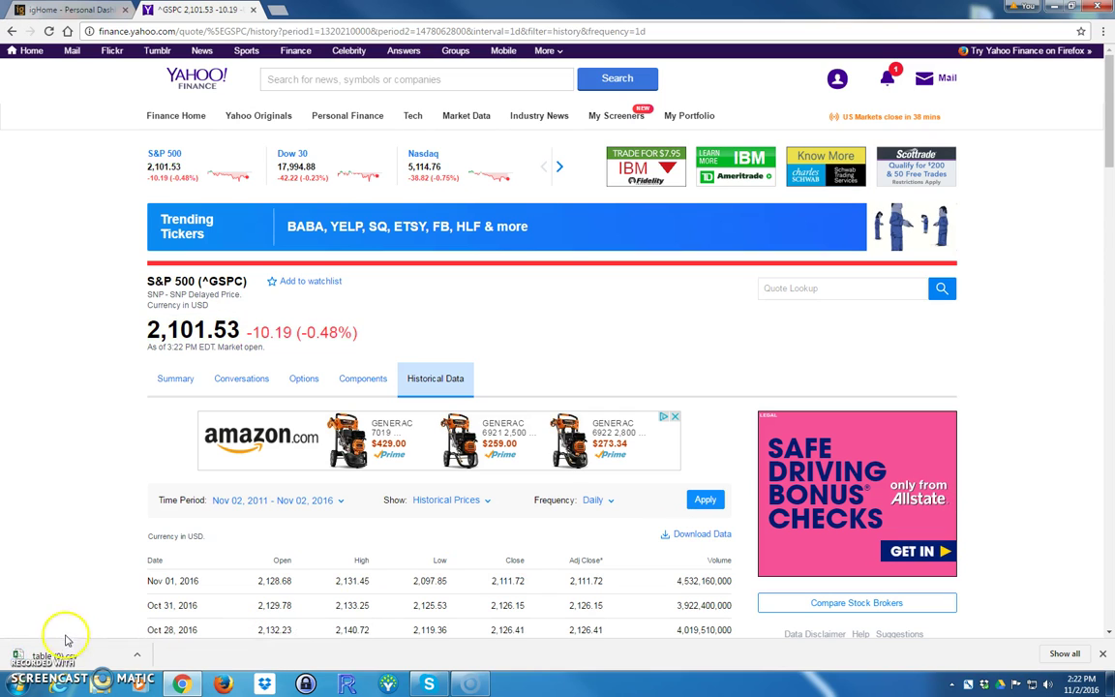
left_click(88, 657)
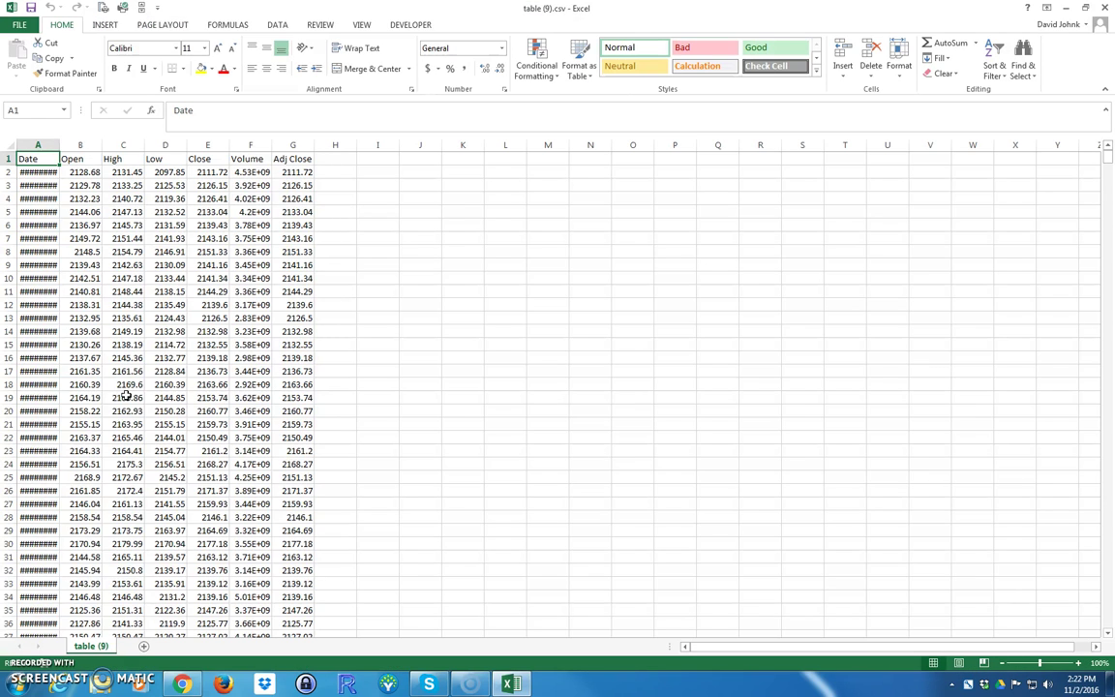
Step: Widen column A so that the dates fit
double_click(59, 145)
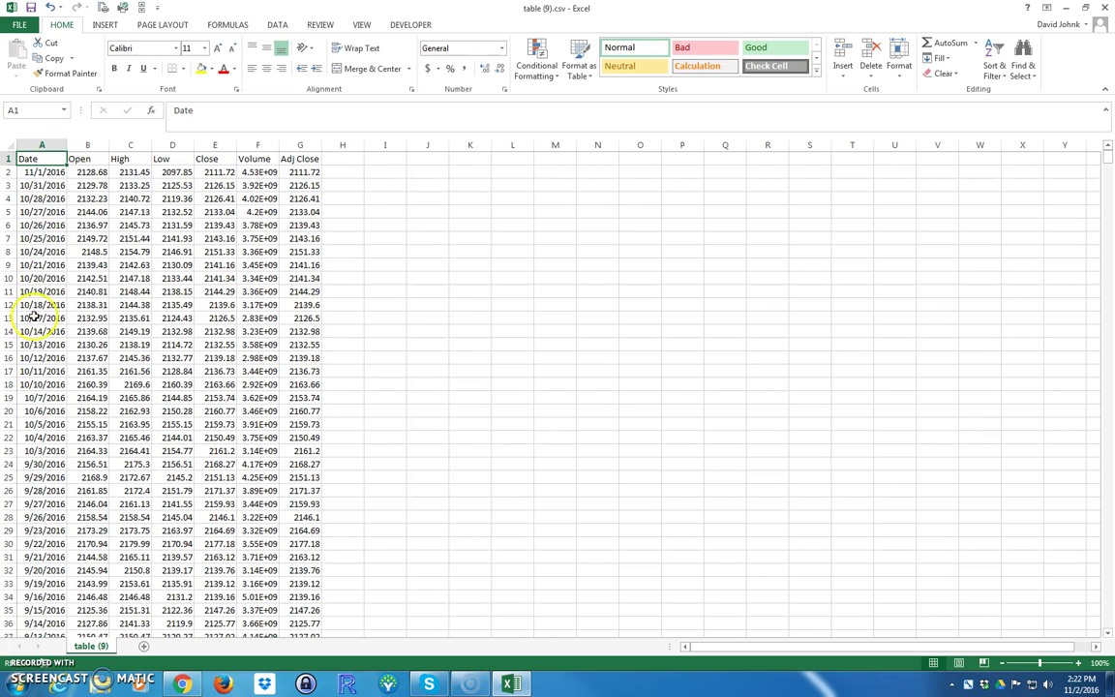
left_click(300, 145)
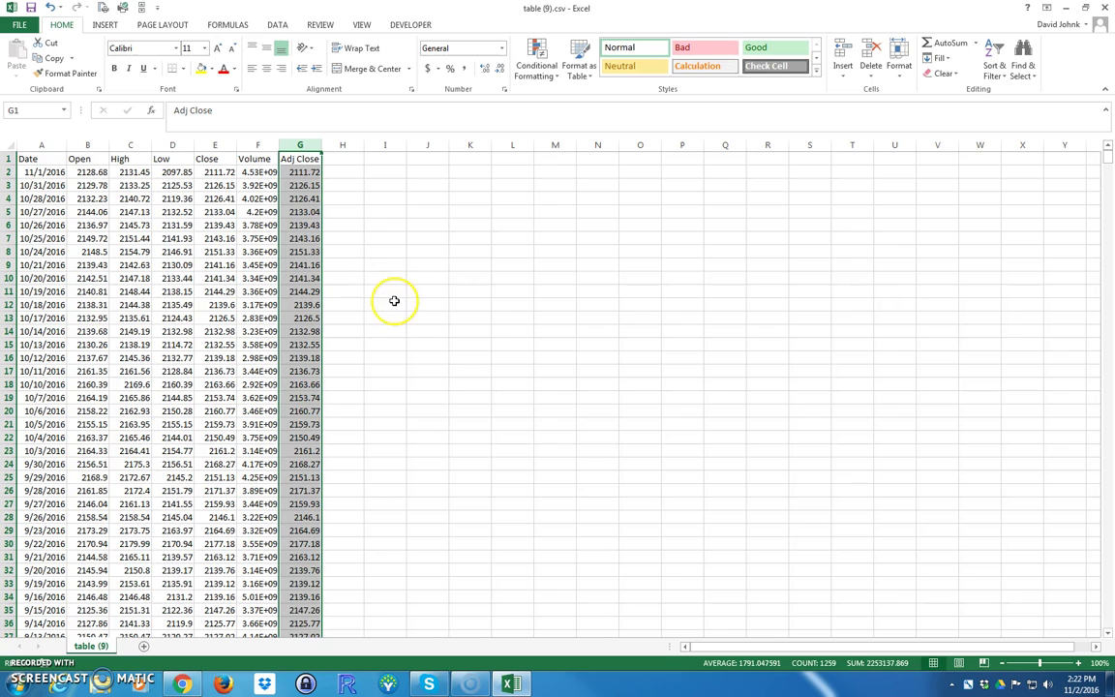
left_click(38, 145)
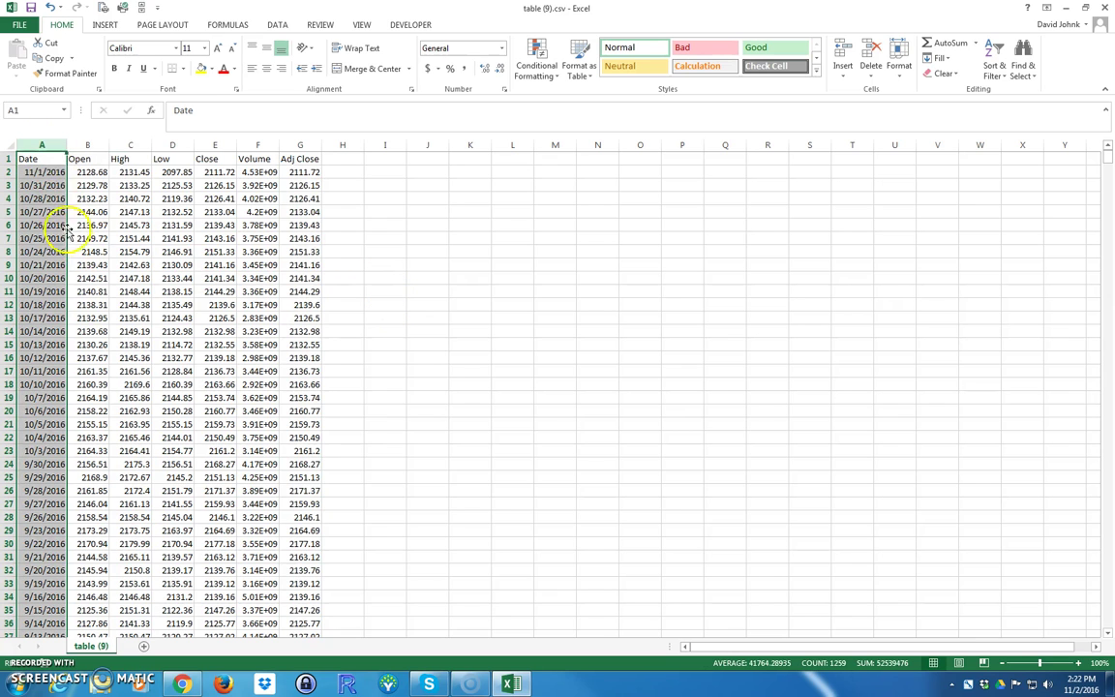
Step: Delete the Open, High, Low, Close and Volume columns, B through F
left_click(89, 146)
left_click_drag(88, 144, 262, 144)
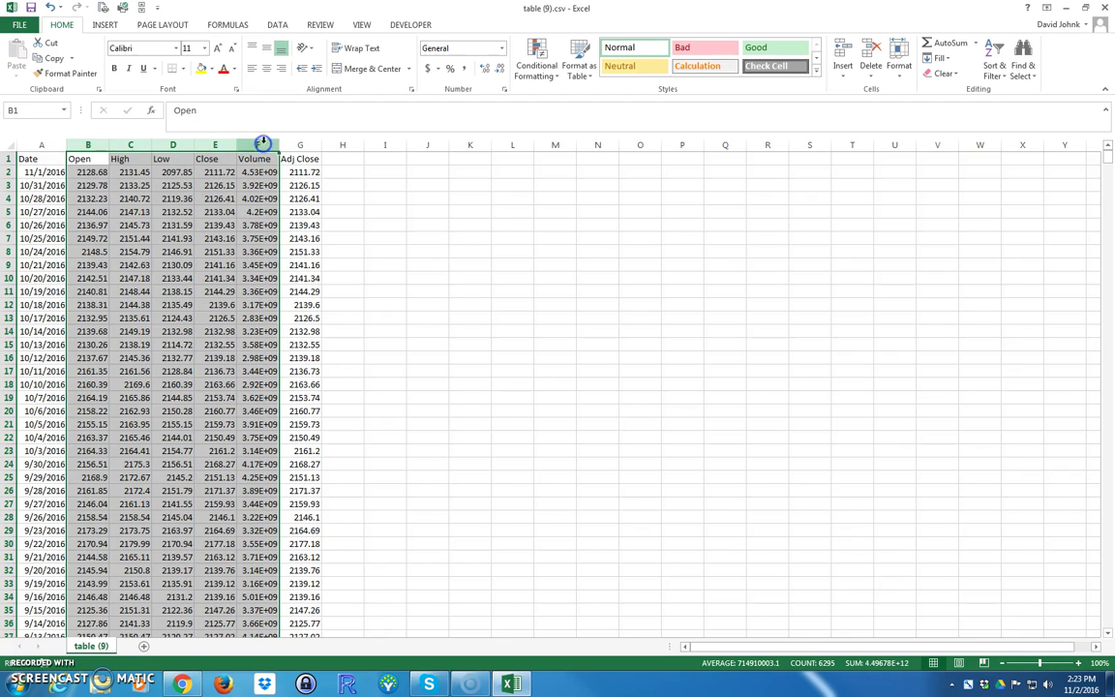
right_click(175, 235)
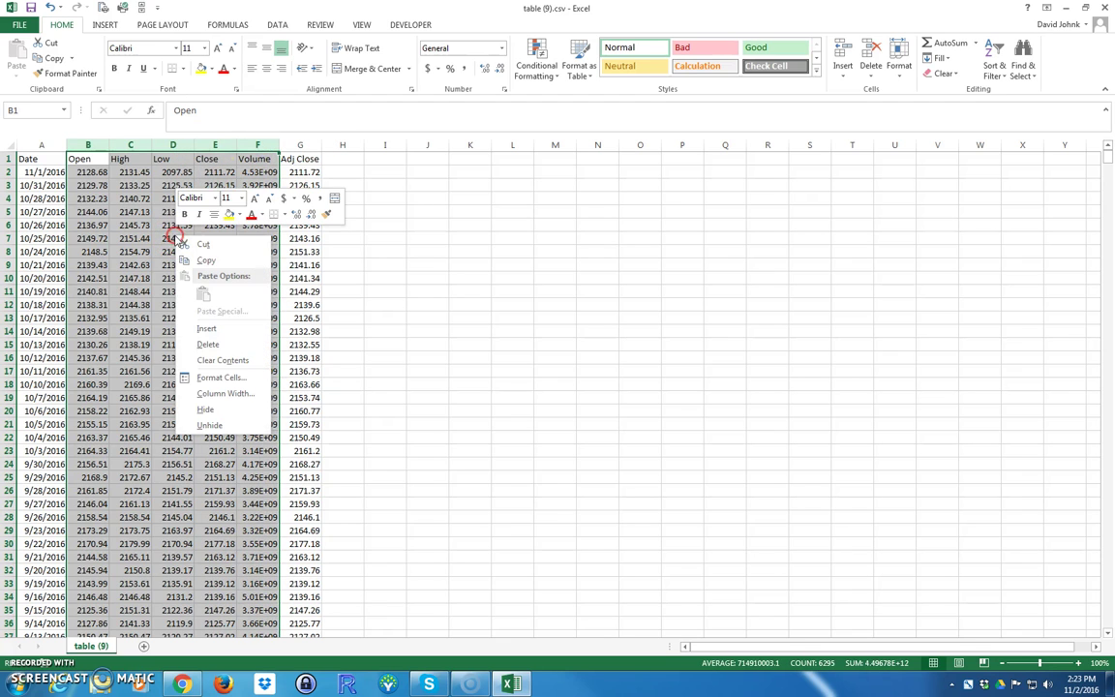
left_click(208, 347)
left_click(185, 329)
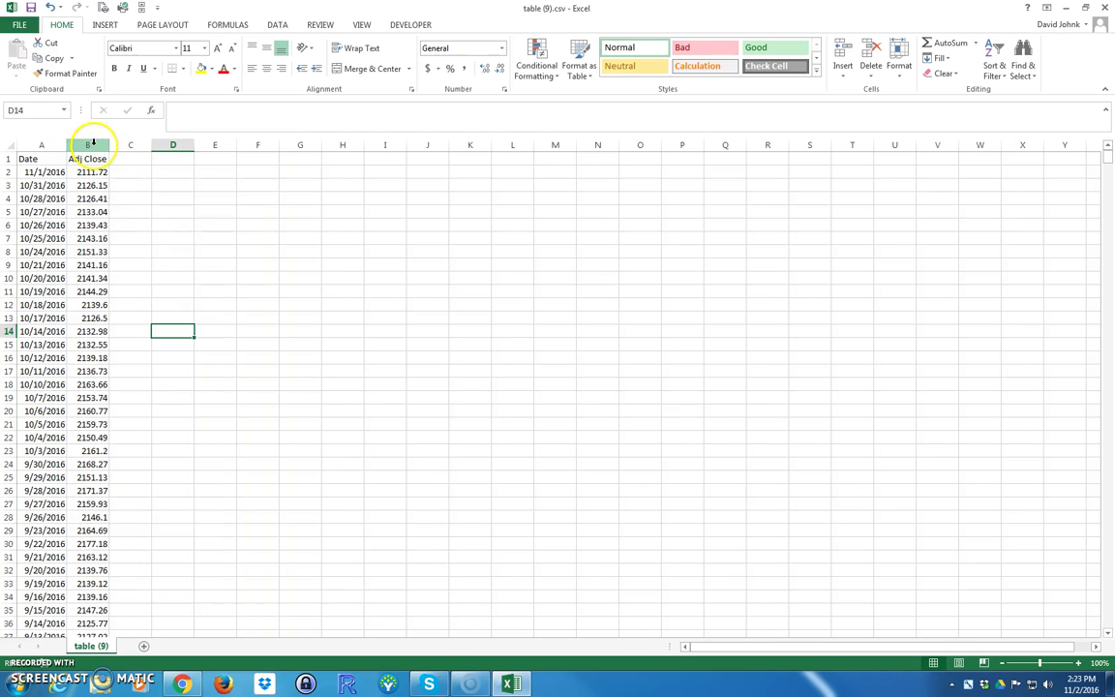
Step: Apply the dollar accounting number format to the Adj Close column
left_click(93, 145)
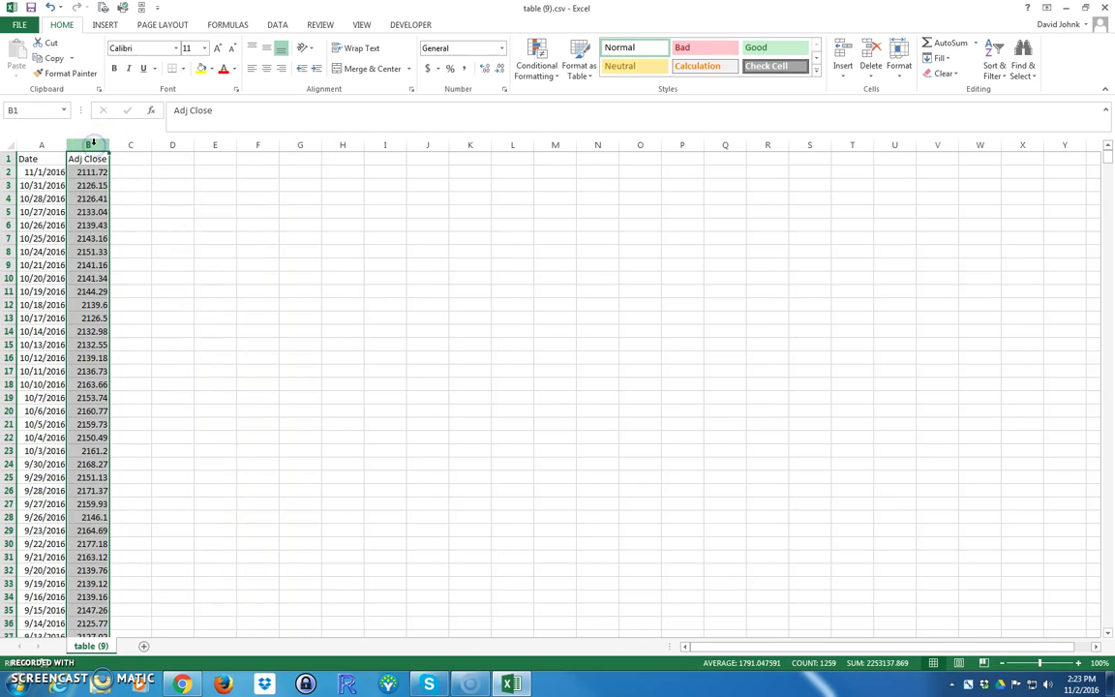
left_click(428, 71)
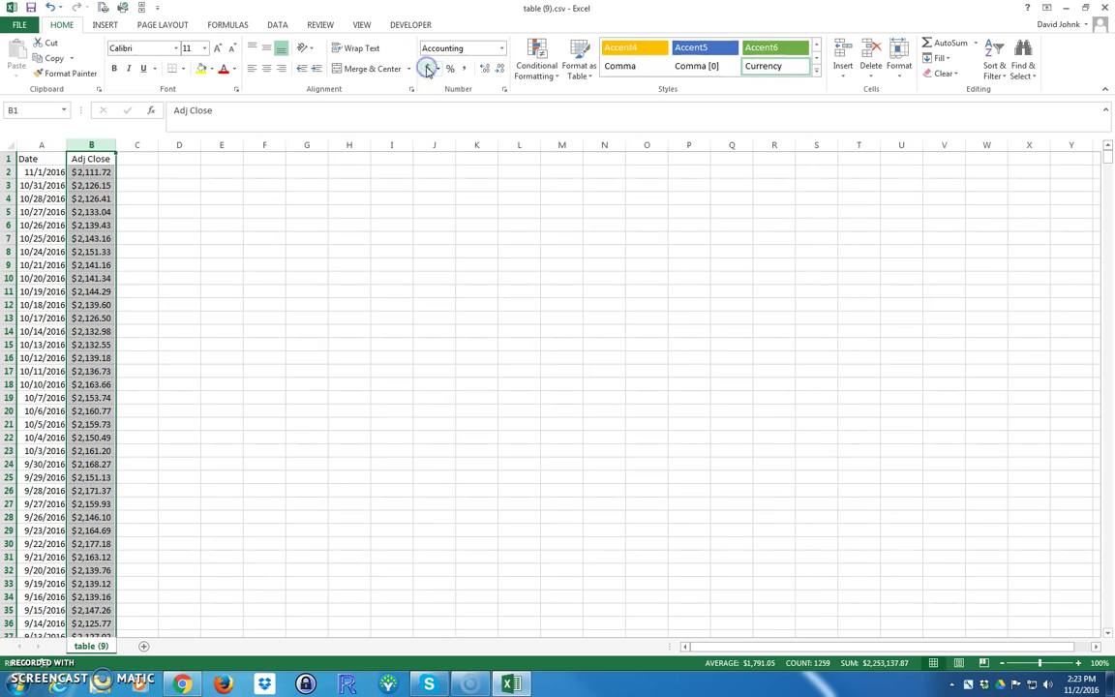
left_click(260, 290)
left_click(49, 288)
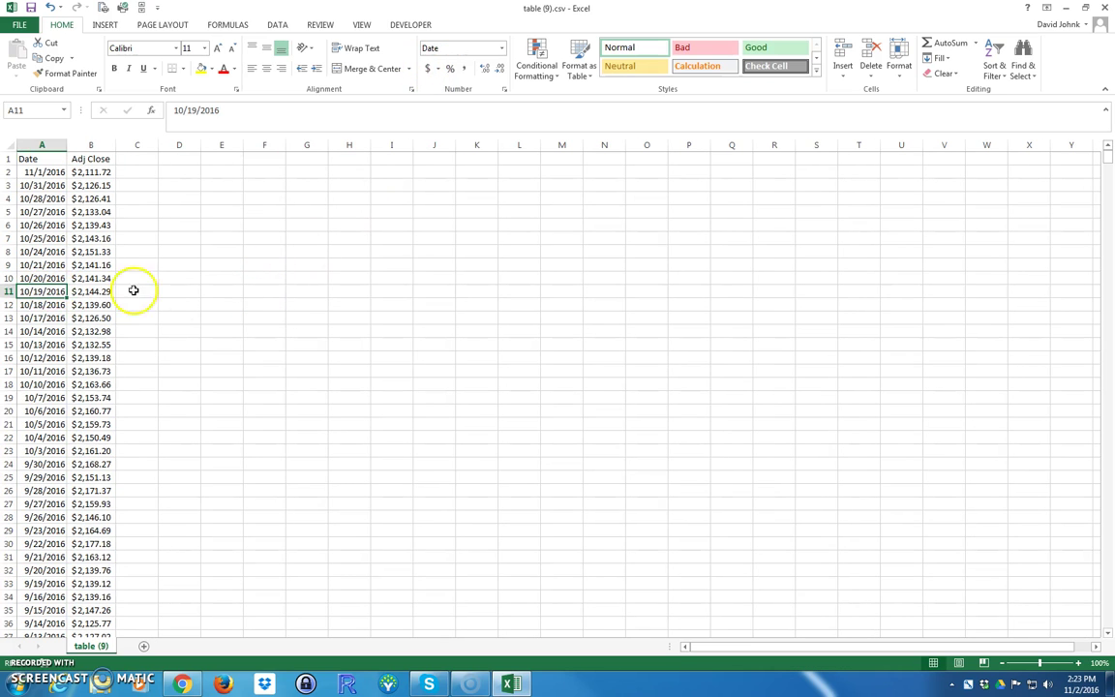
Step: Rename the header in B1 to "S&P 500 (Market)" and fit column B's width to it
left_click(94, 159)
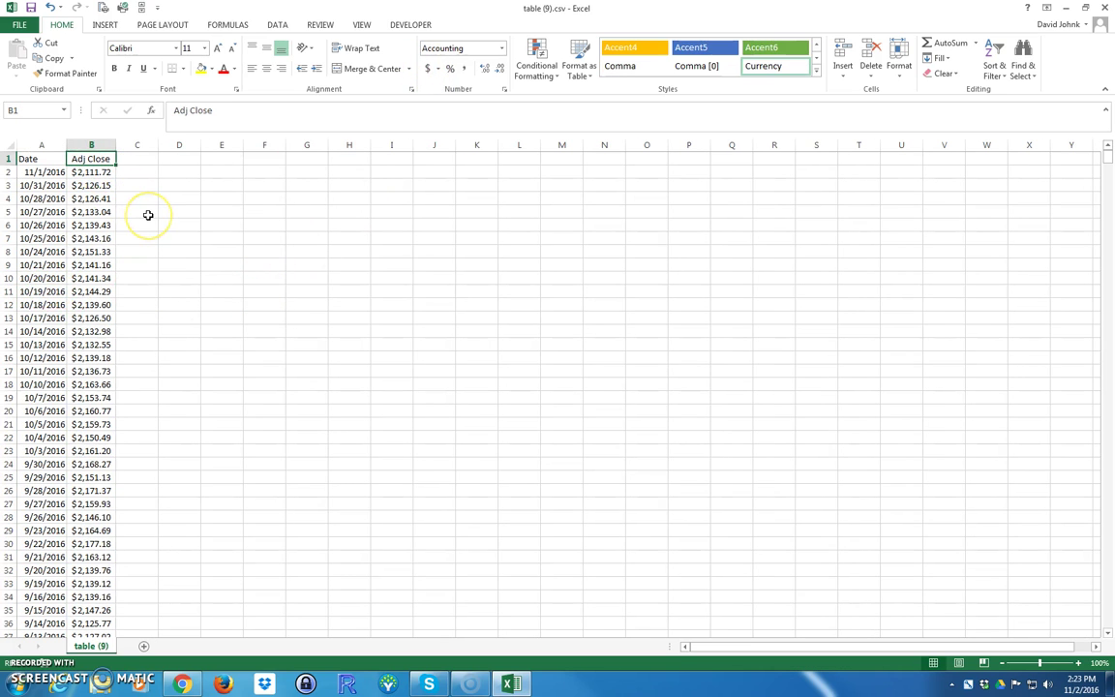
type("S&P 500 (Market")
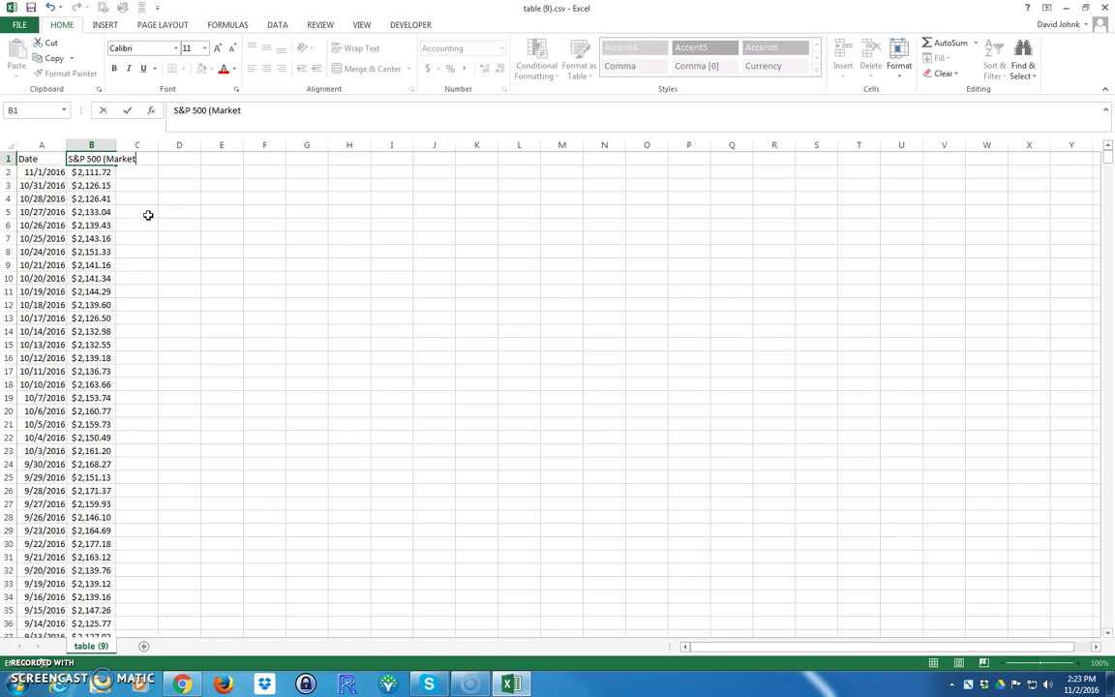
type(")")
key("Return")
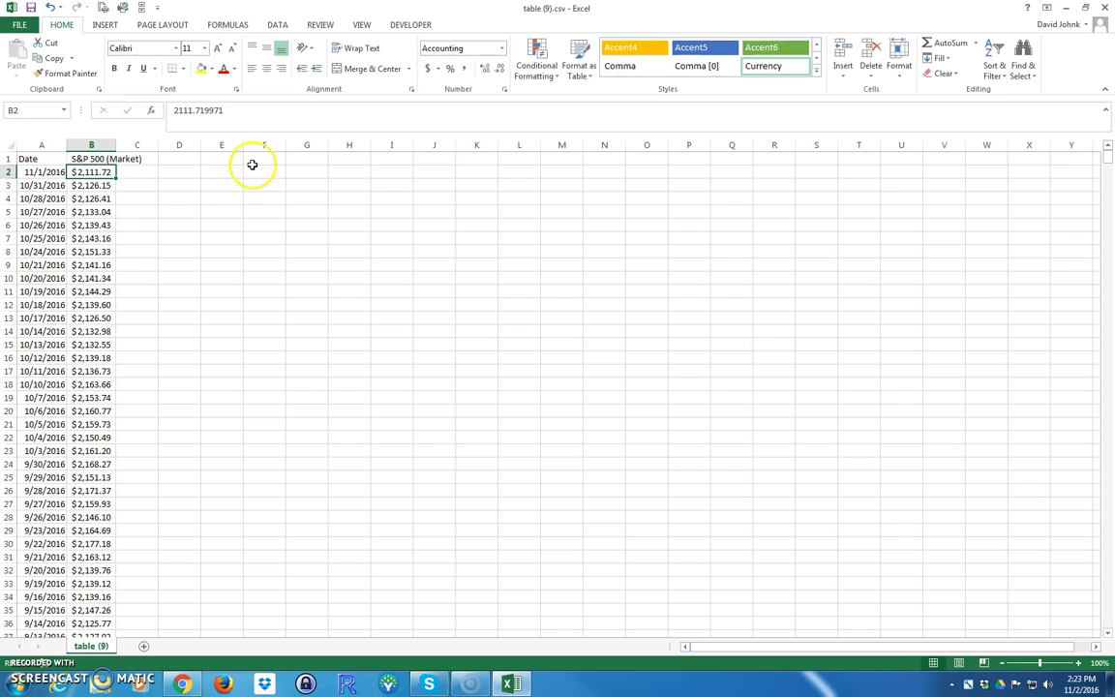
double_click(116, 145)
left_click(175, 304)
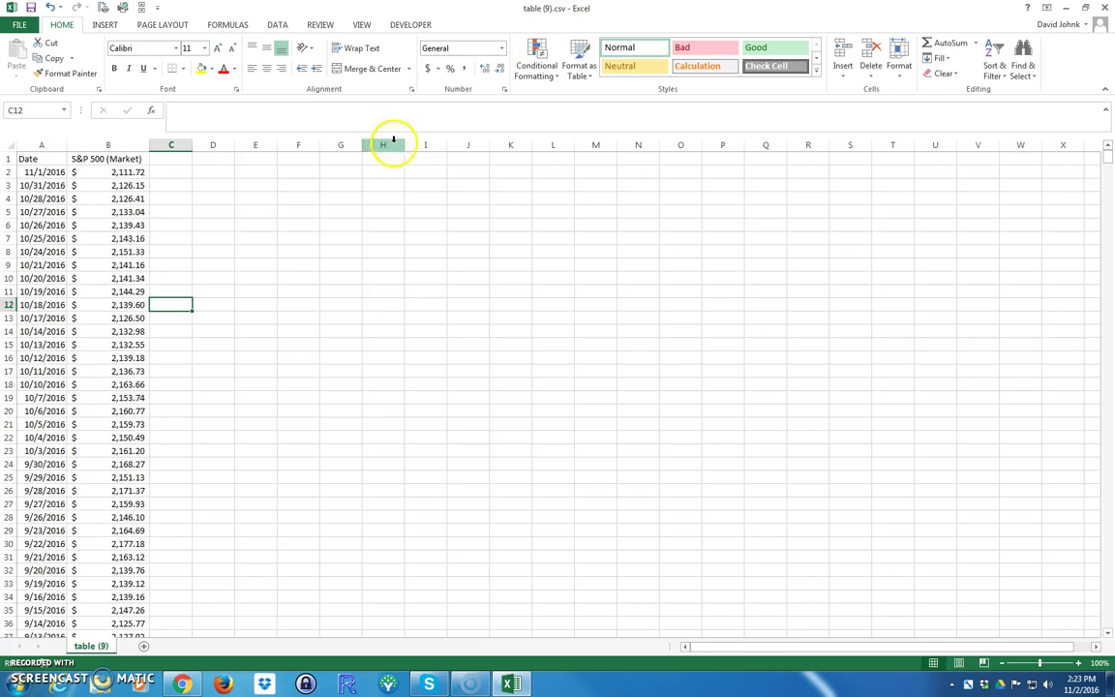
Step: Start saving the file under a new location, choosing the Dropbox folder Classes > Fall 2016 > FINA 3503
left_click(22, 26)
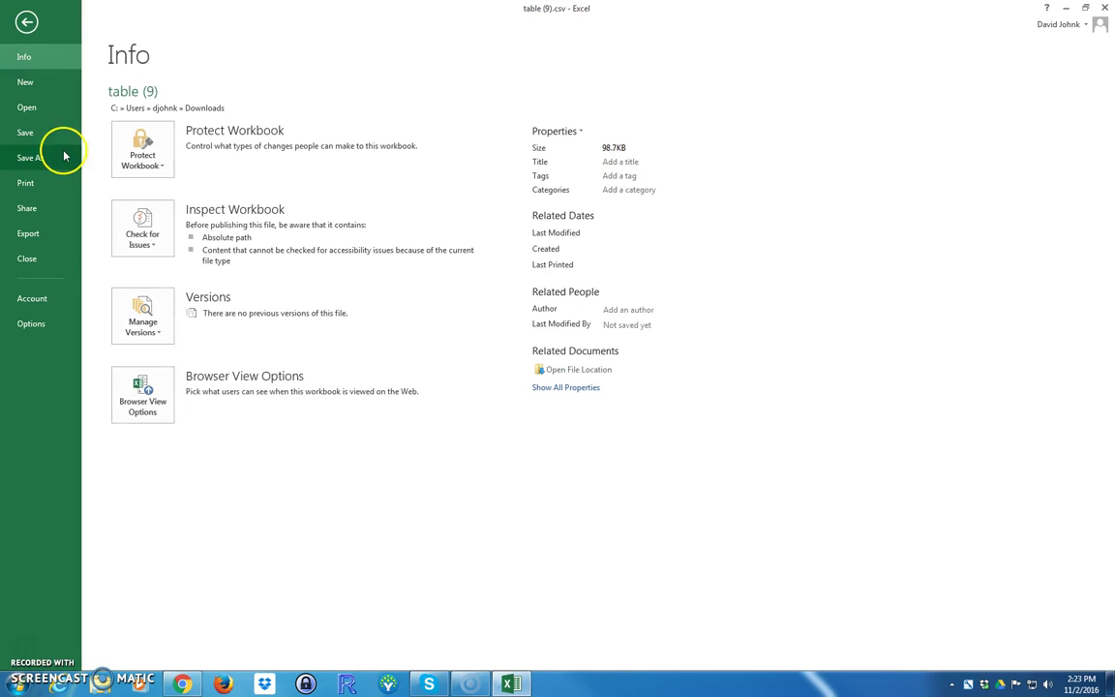
left_click(37, 156)
left_click(348, 237)
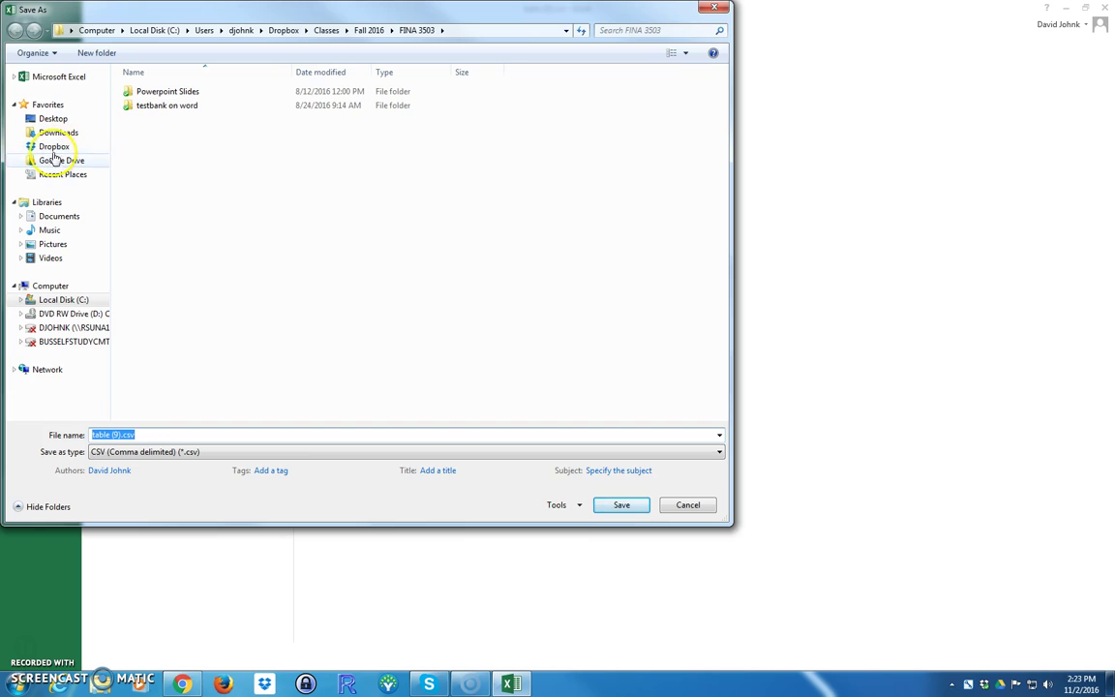
left_click(53, 148)
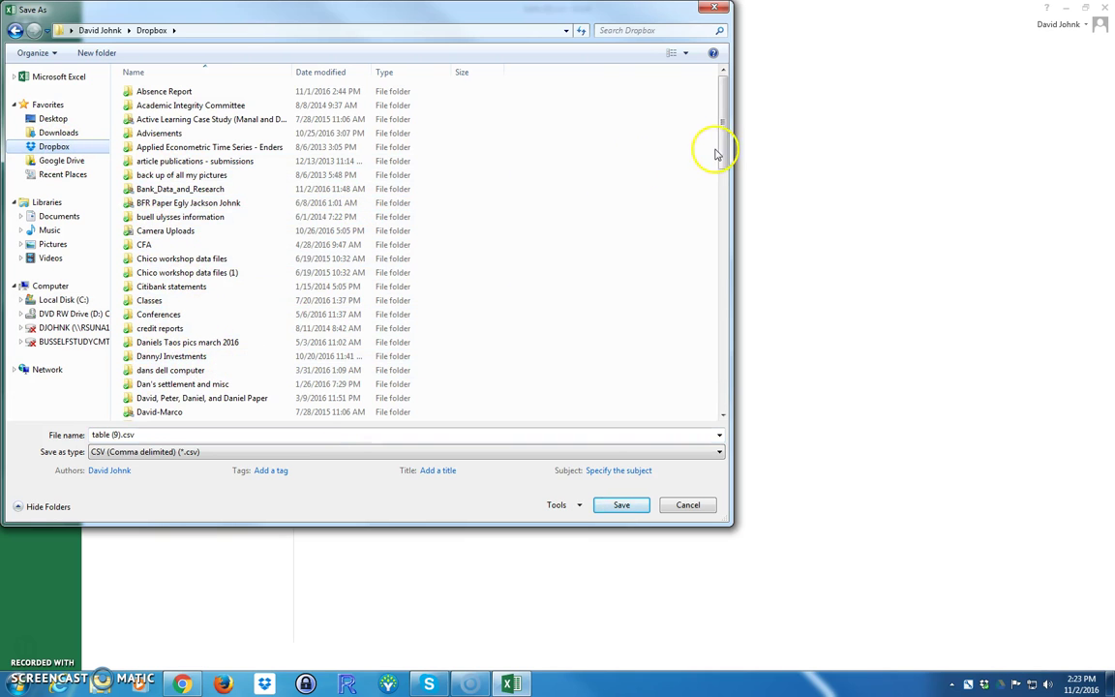
left_click_drag(722, 144, 721, 77)
double_click(150, 300)
left_click(155, 106)
double_click(157, 106)
double_click(150, 91)
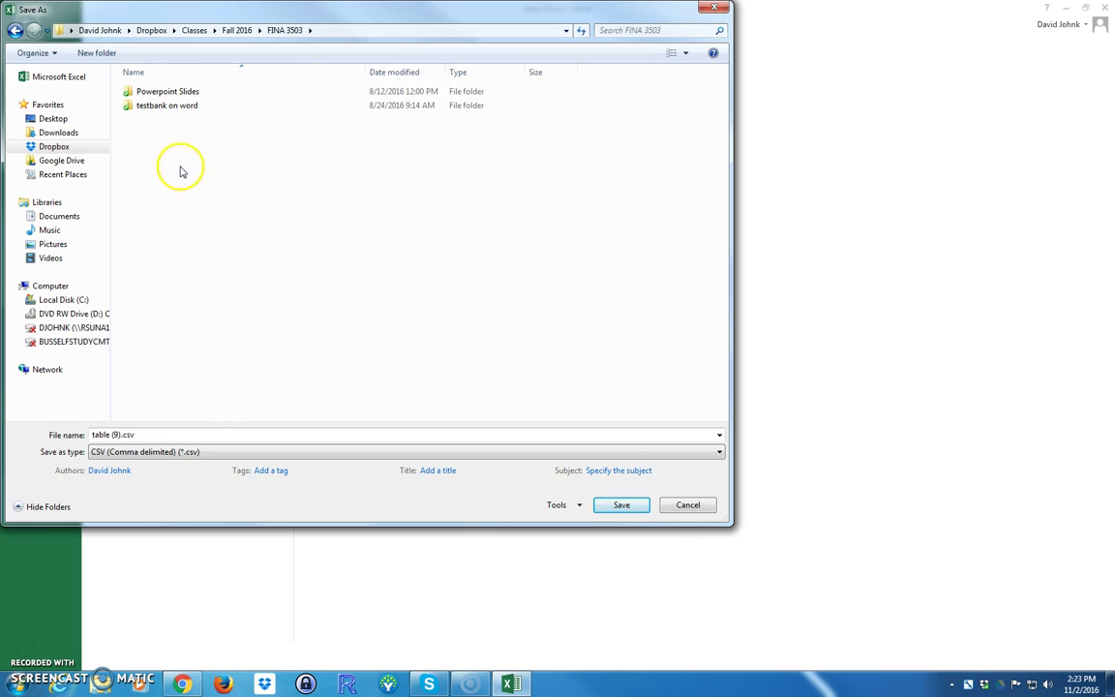
Step: Save the file as an Excel Workbook (*.xlsx), replacing the existing "calculating beta on excel.xlsx" in the FINA 3503 folder
left_click(155, 455)
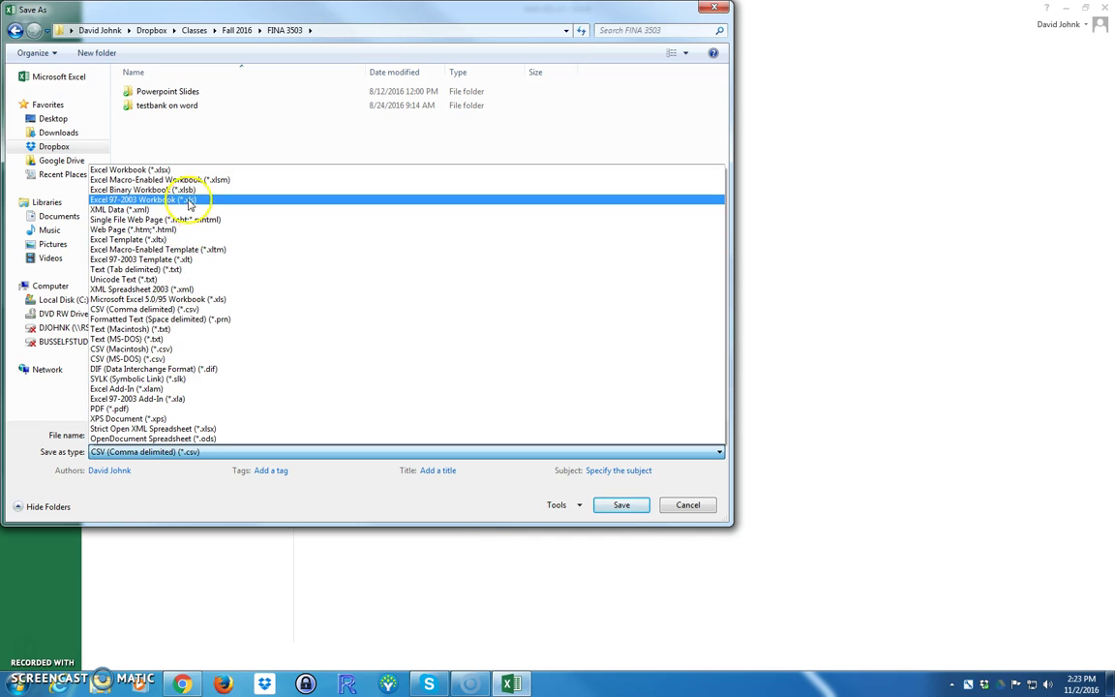
left_click(190, 200)
left_click(147, 452)
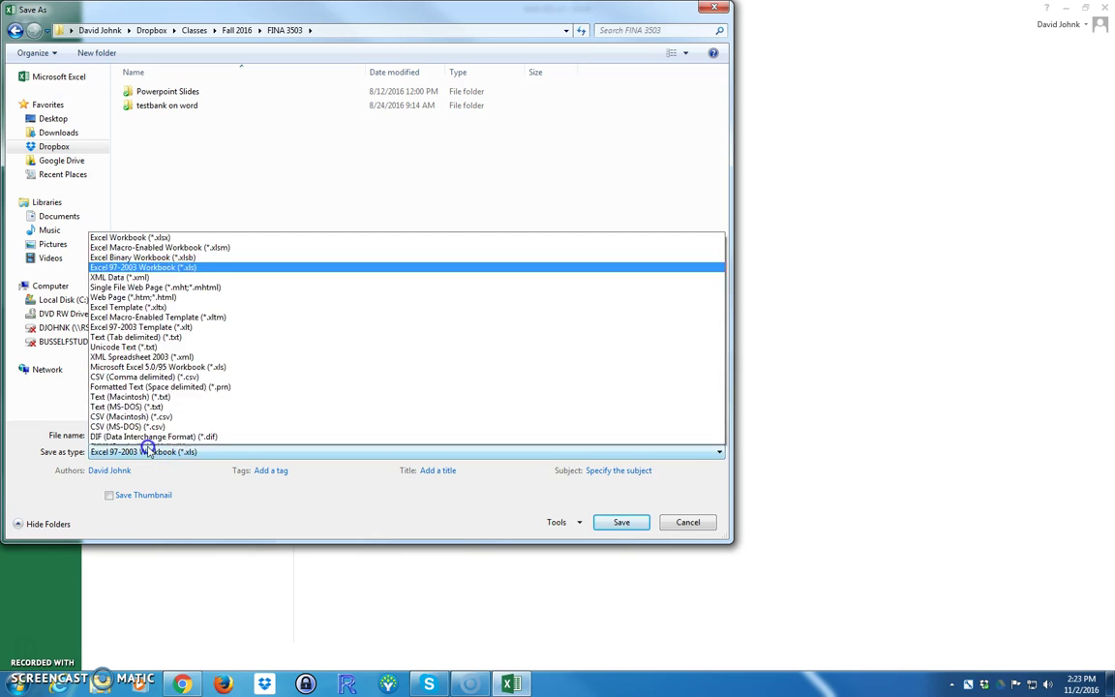
left_click(149, 169)
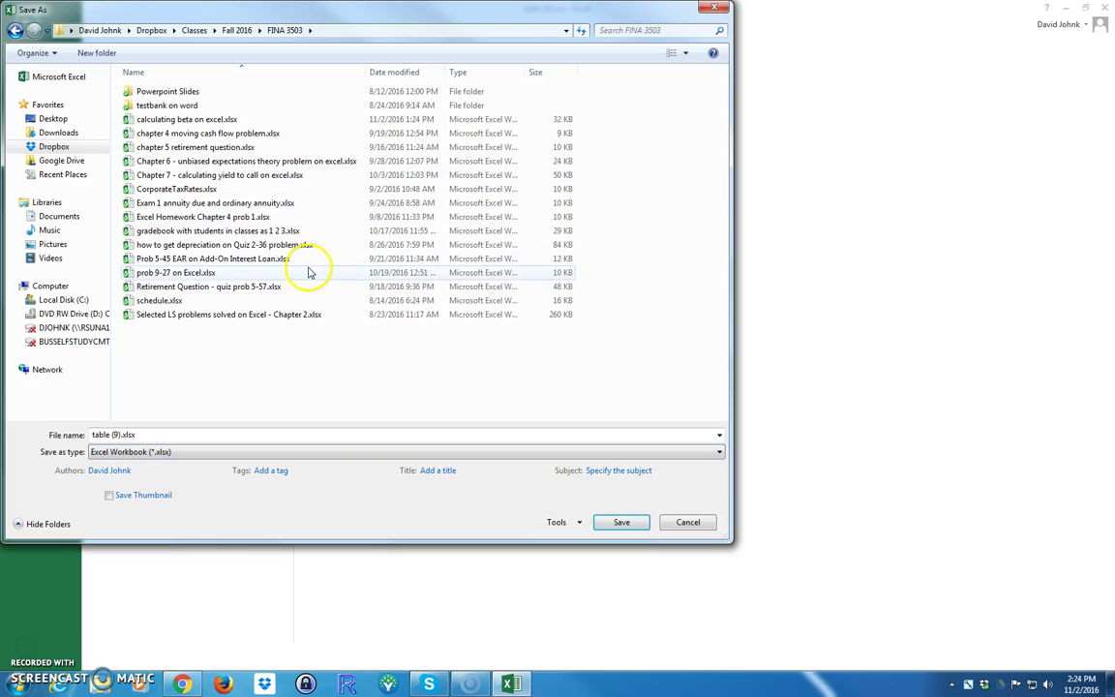
left_click(187, 118)
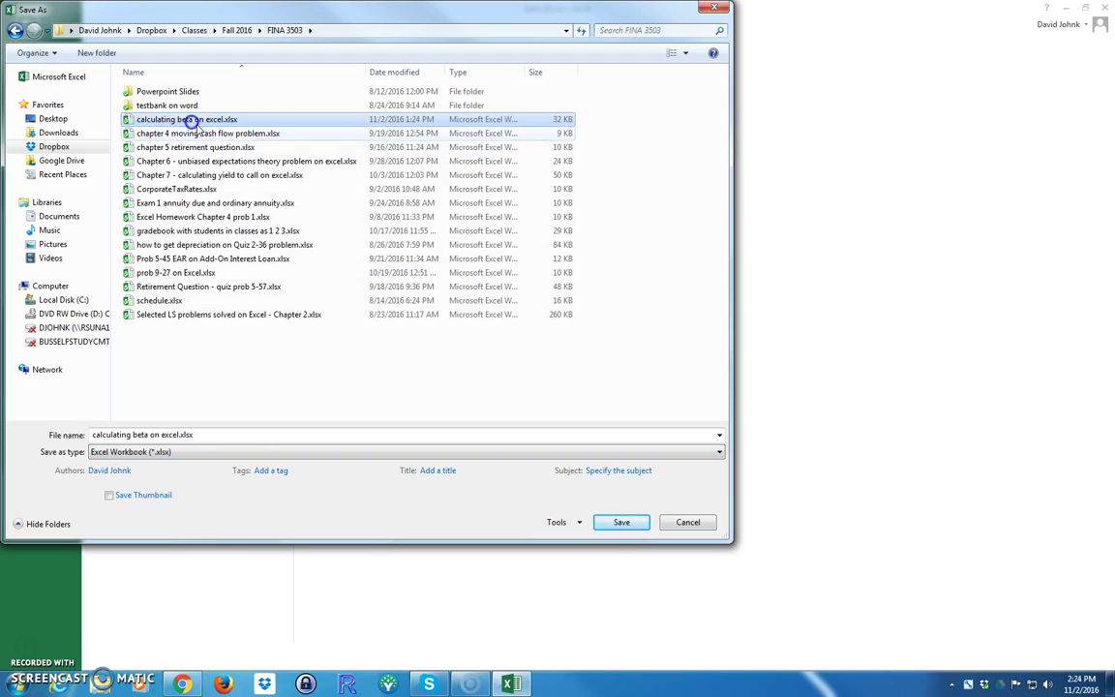
left_click(620, 522)
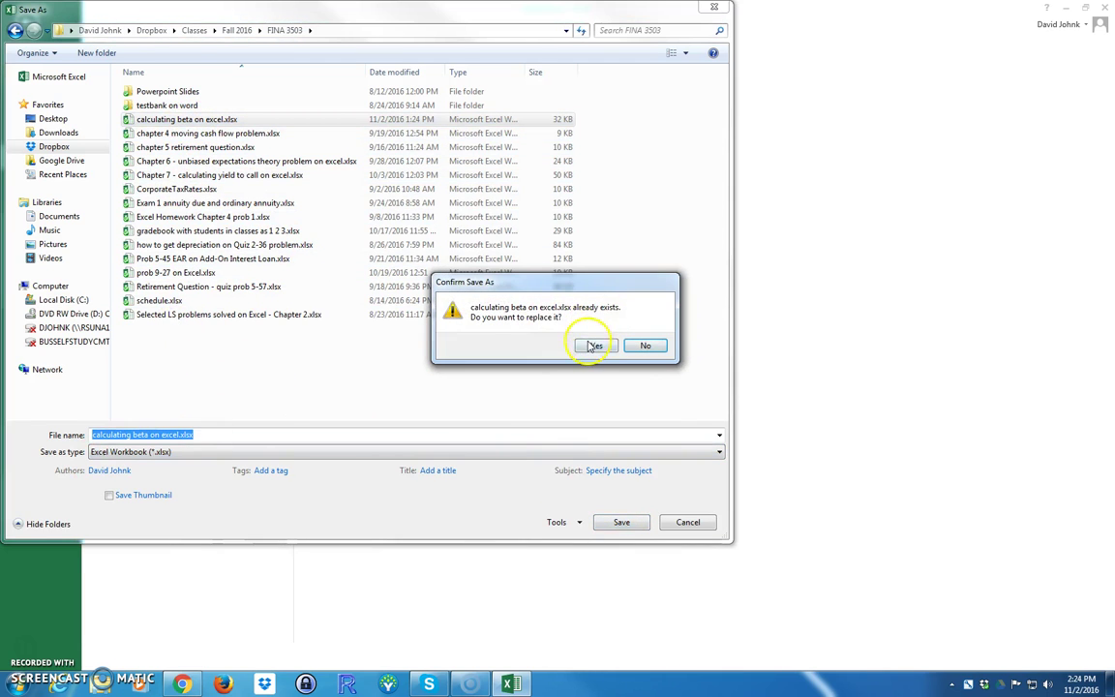
left_click(593, 346)
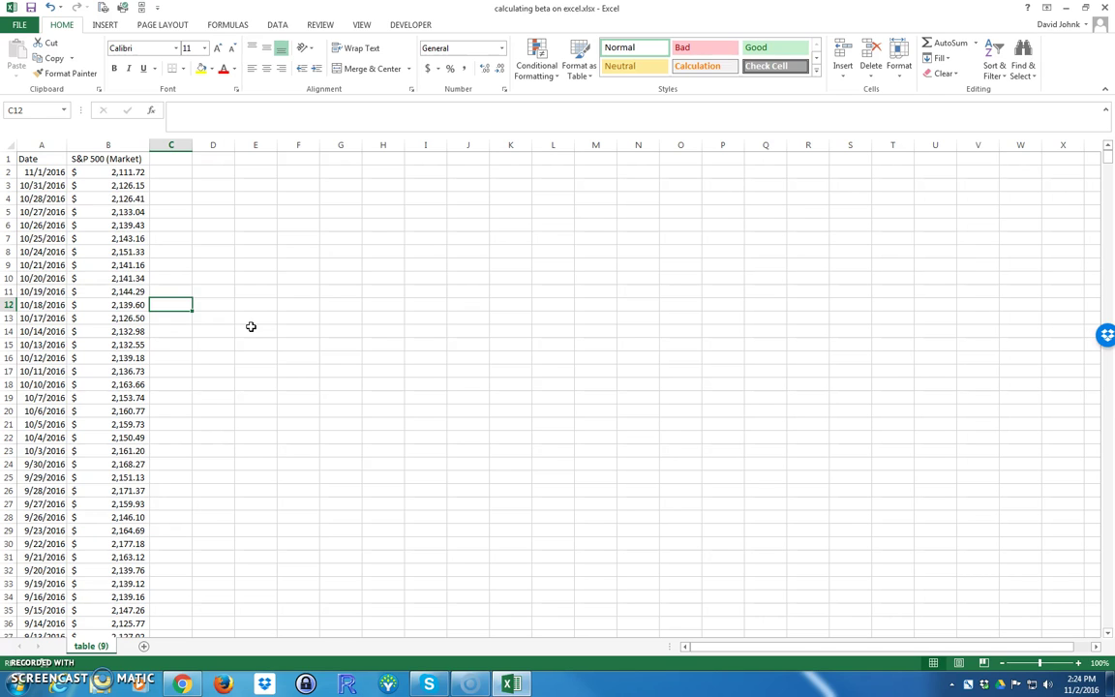
Step: Switch to Yahoo Finance in Chrome and look up the NYSE-listed IBM stock
left_click(181, 684)
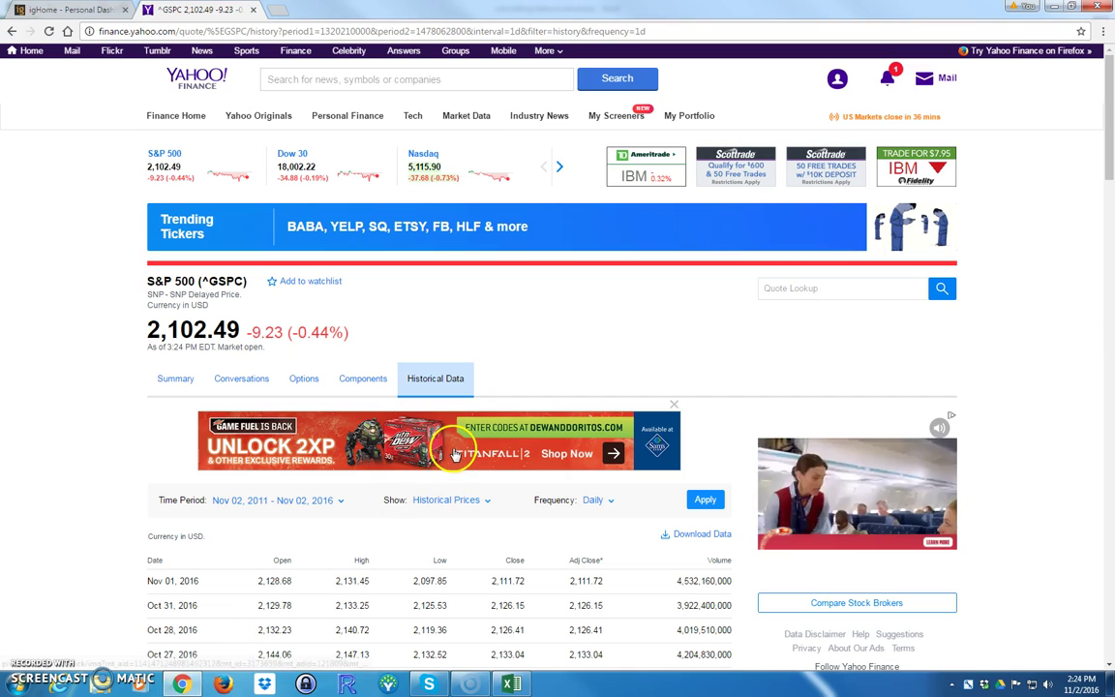
left_click(292, 79)
left_click(98, 294)
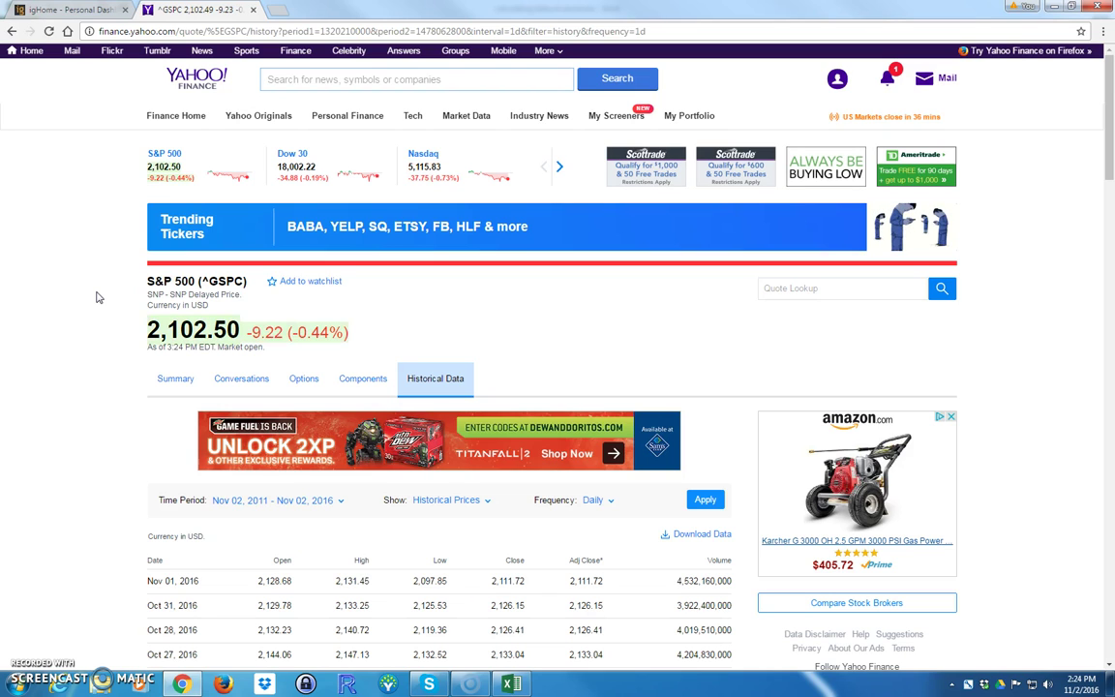
type("IBM")
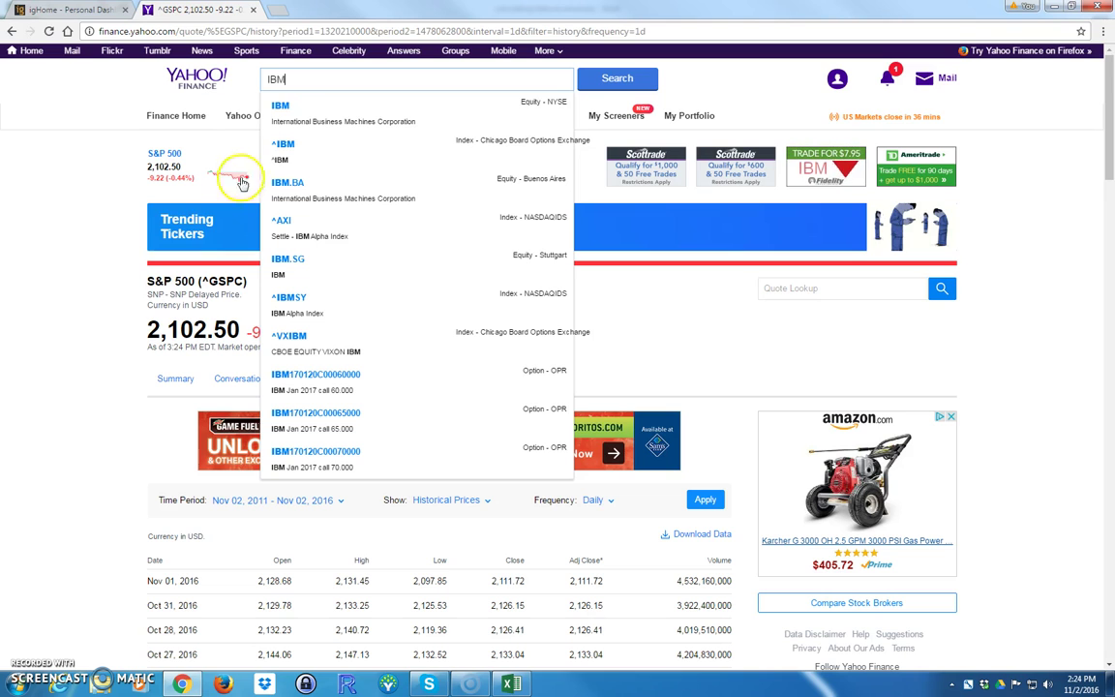
left_click(280, 106)
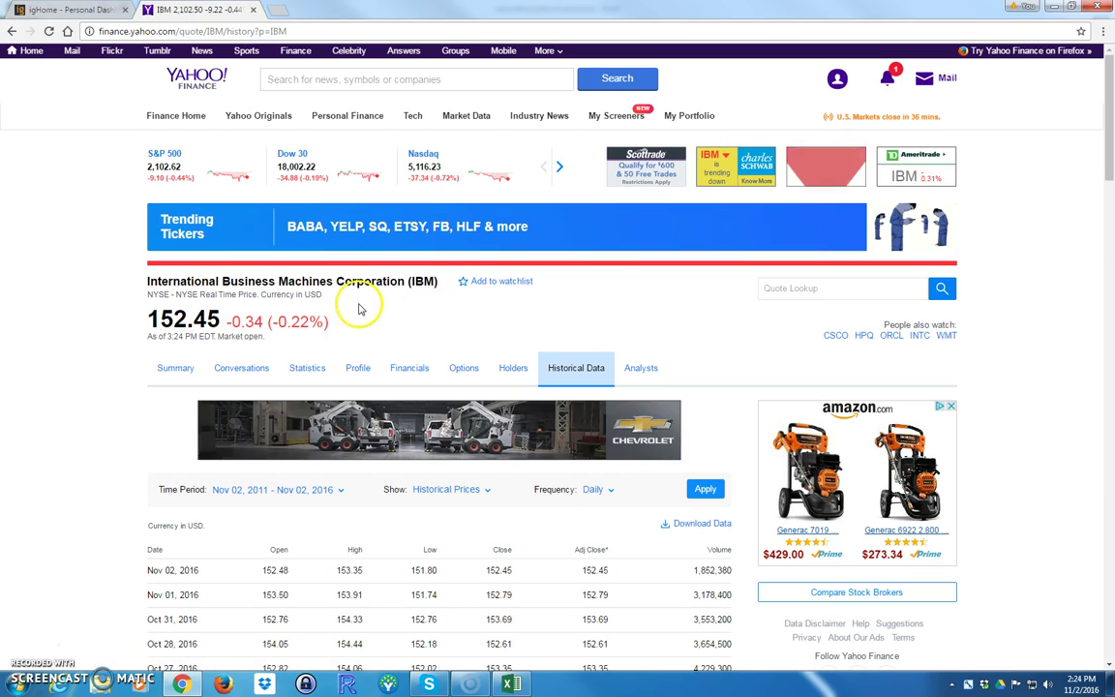
Step: Download IBM's daily historical prices for Nov 02, 2011 - Nov 02, 2016 and open the downloaded CSV in Excel
left_click(566, 375)
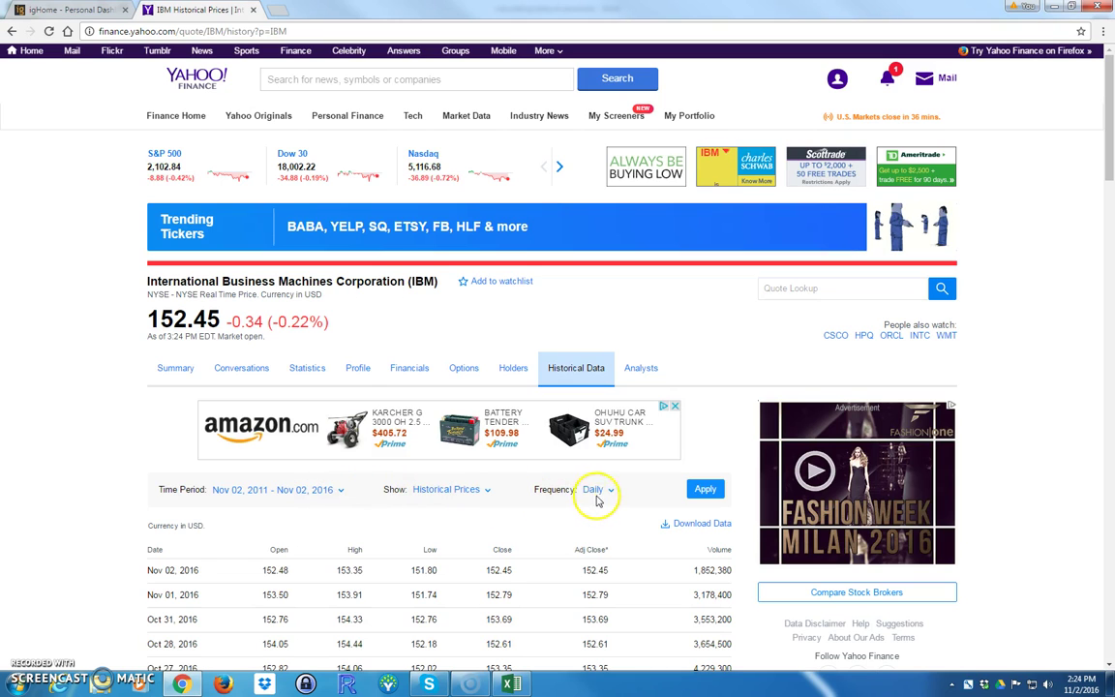
left_click(708, 494)
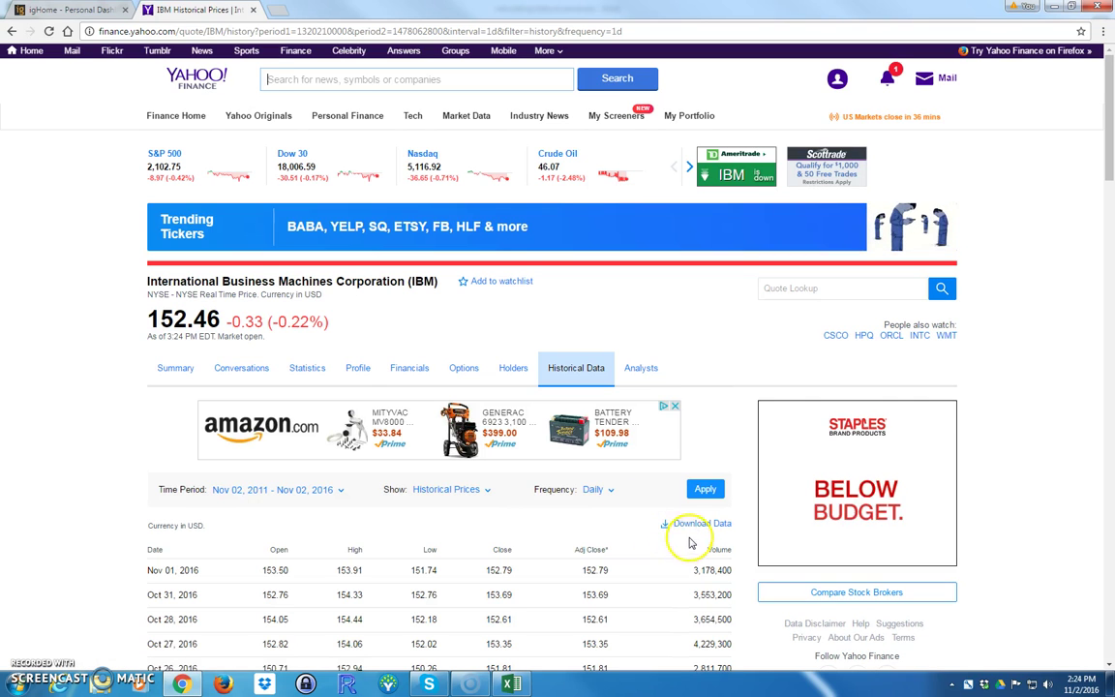
left_click(694, 530)
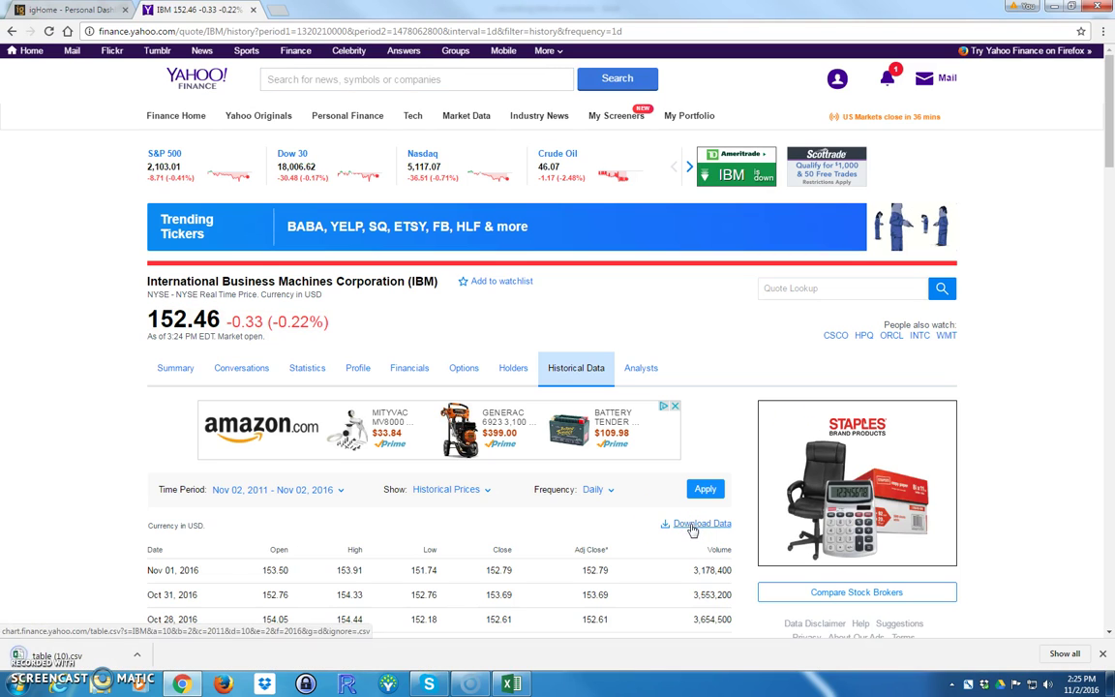
left_click(43, 657)
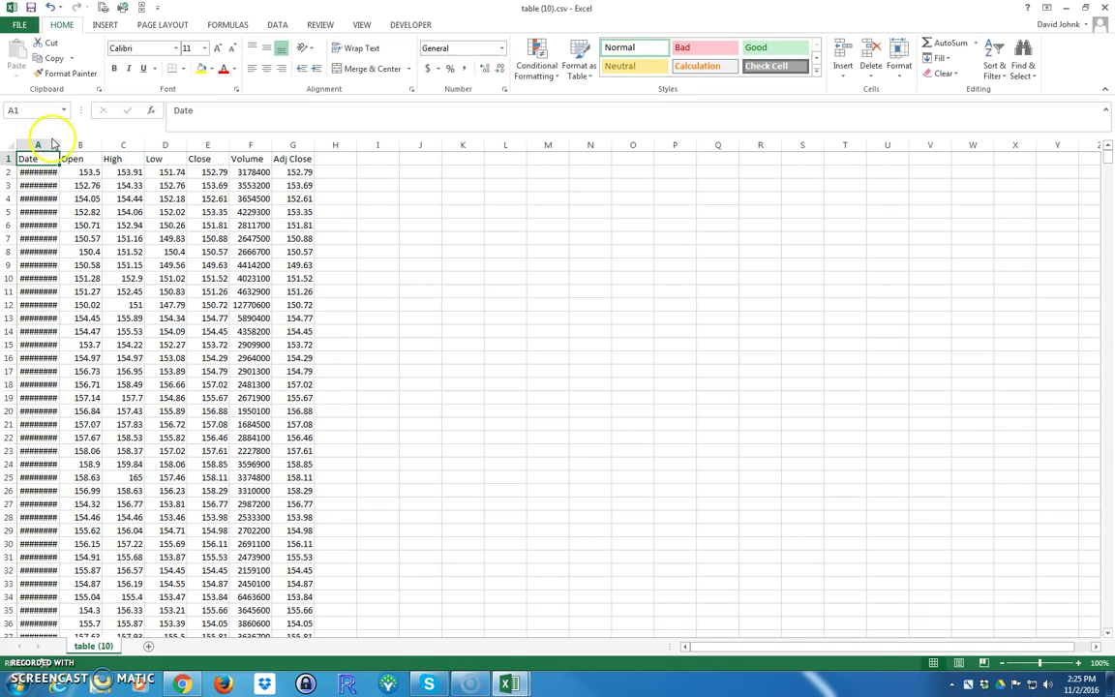
Step: Fit column A's width to the dates and delete the Open, High, Low, Close and Volume columns, B through F
double_click(58, 142)
left_click_drag(87, 144, 252, 159)
right_click(169, 219)
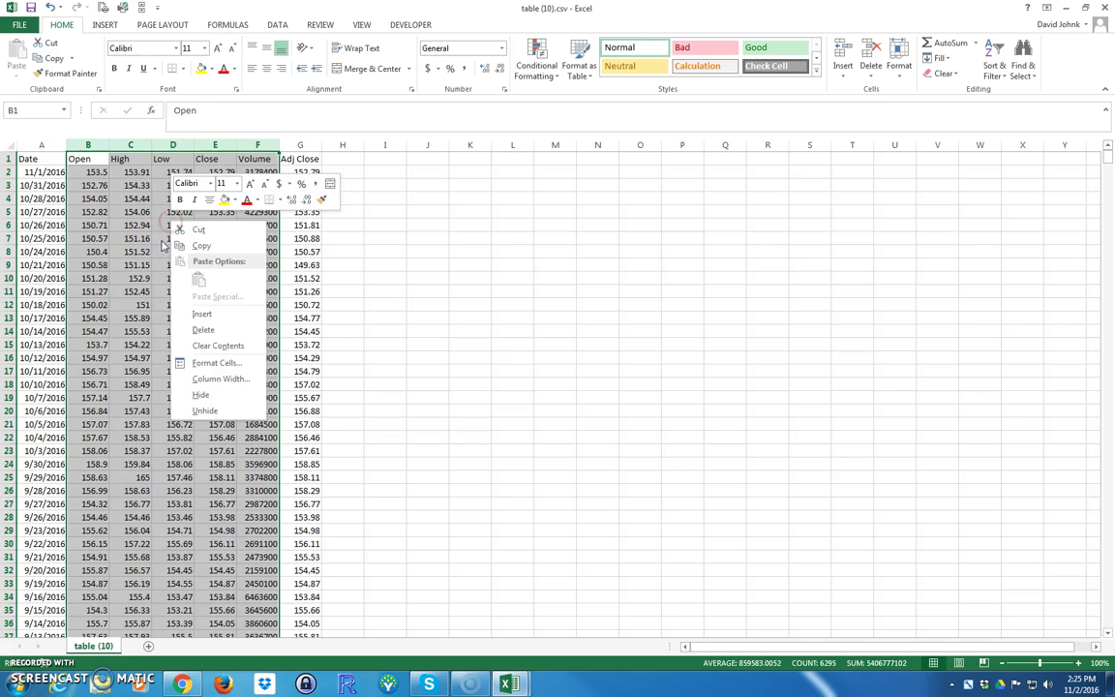
left_click(205, 327)
Step: Rename the header in B1 to "IBM" and apply the dollar accounting number format to column B
left_click(86, 157)
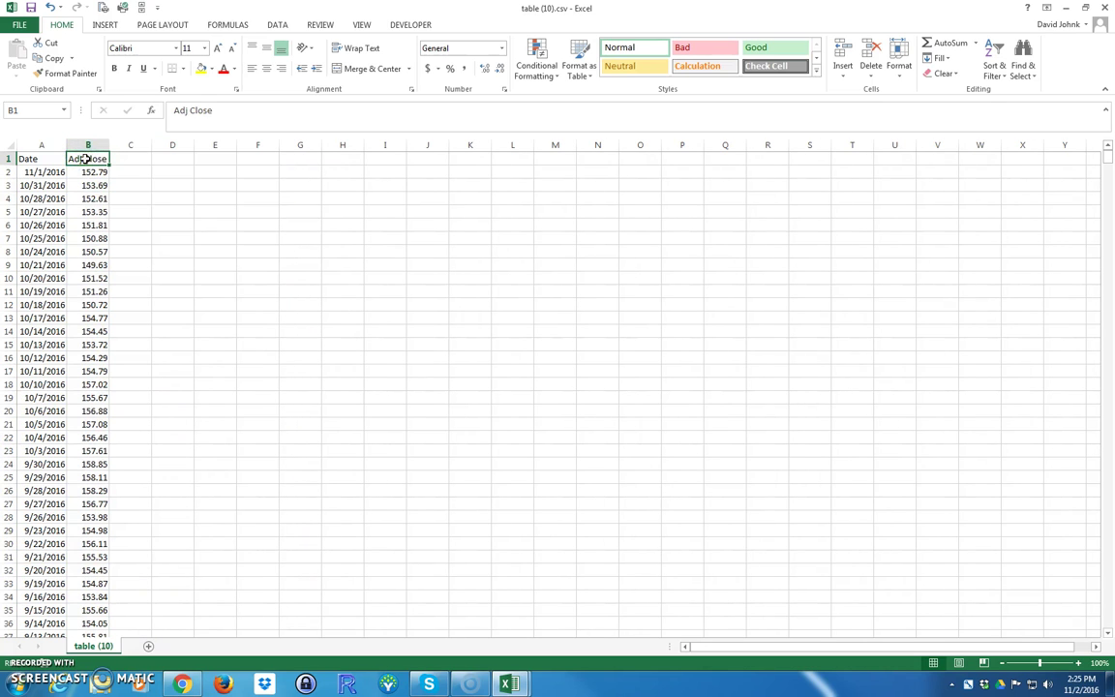
type("IBM")
key("Return")
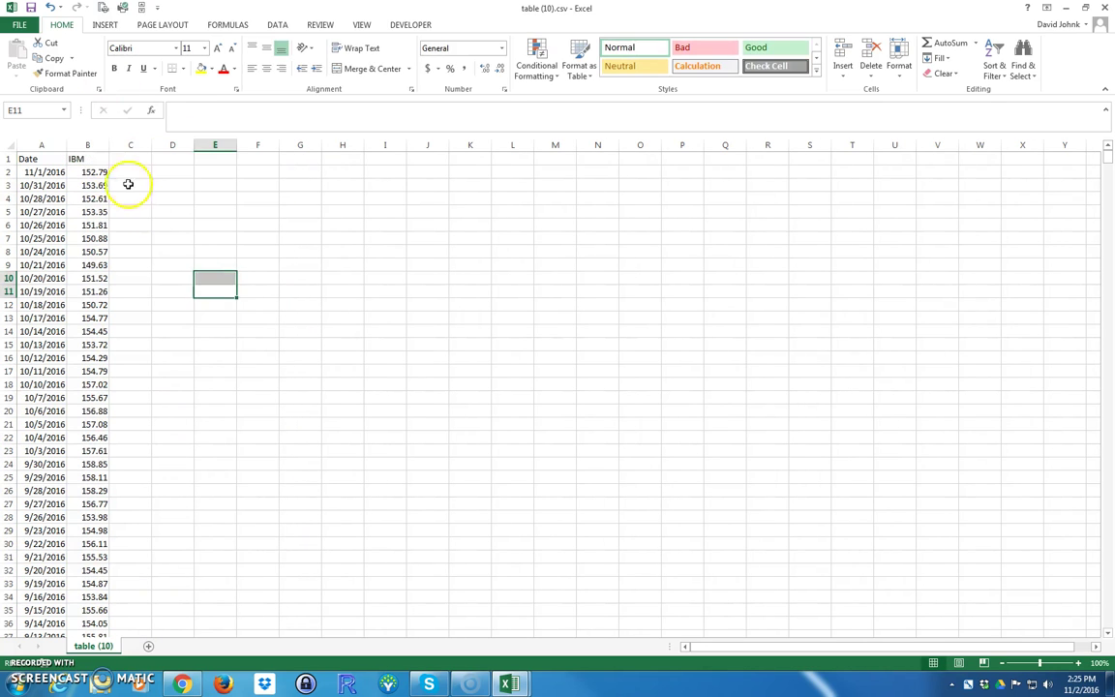
left_click(87, 144)
left_click(426, 71)
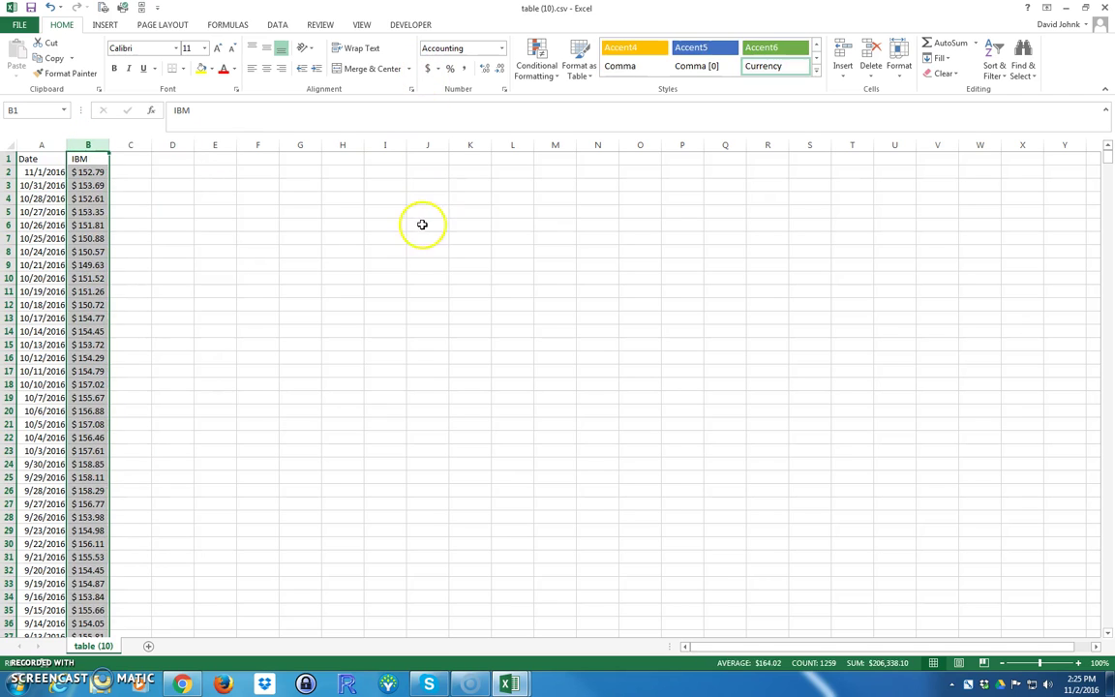
left_click(426, 225)
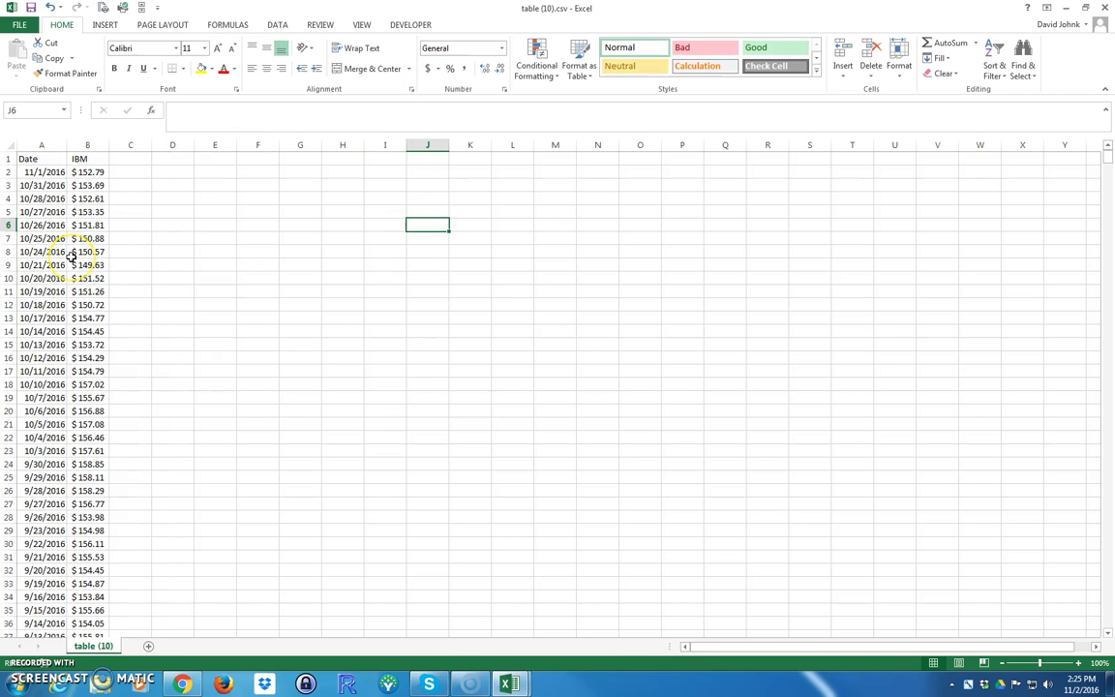
Step: Copy the whole Date and IBM price range, A1 through B1259
left_click_drag(49, 161, 87, 290)
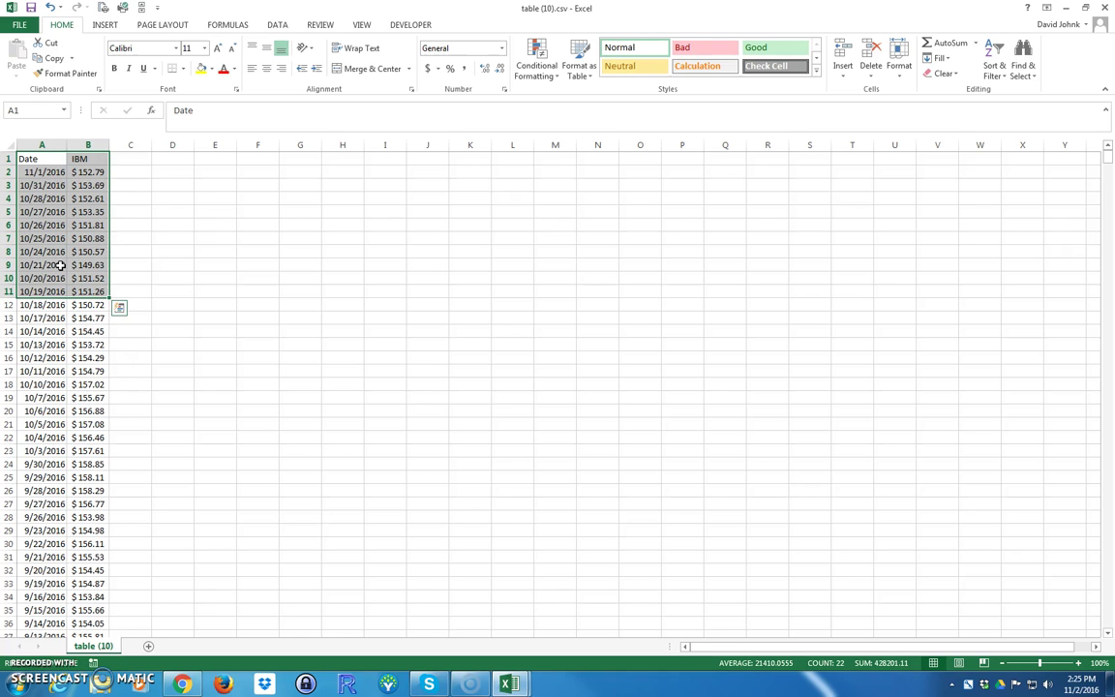
key("ctrl+shift+Down")
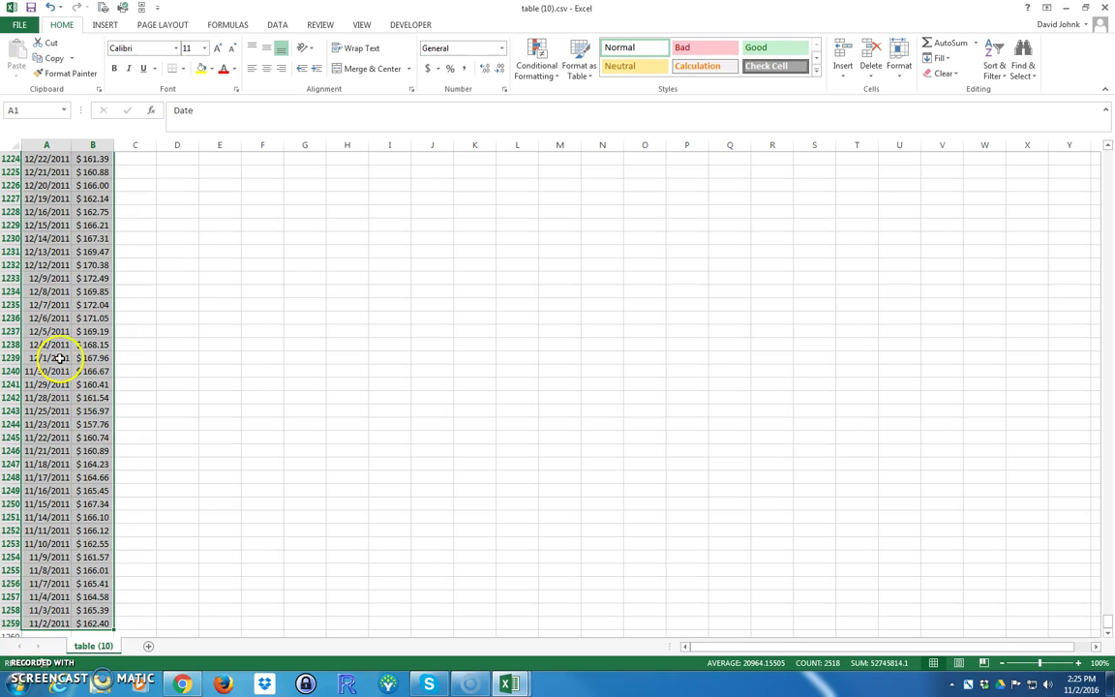
right_click(53, 240)
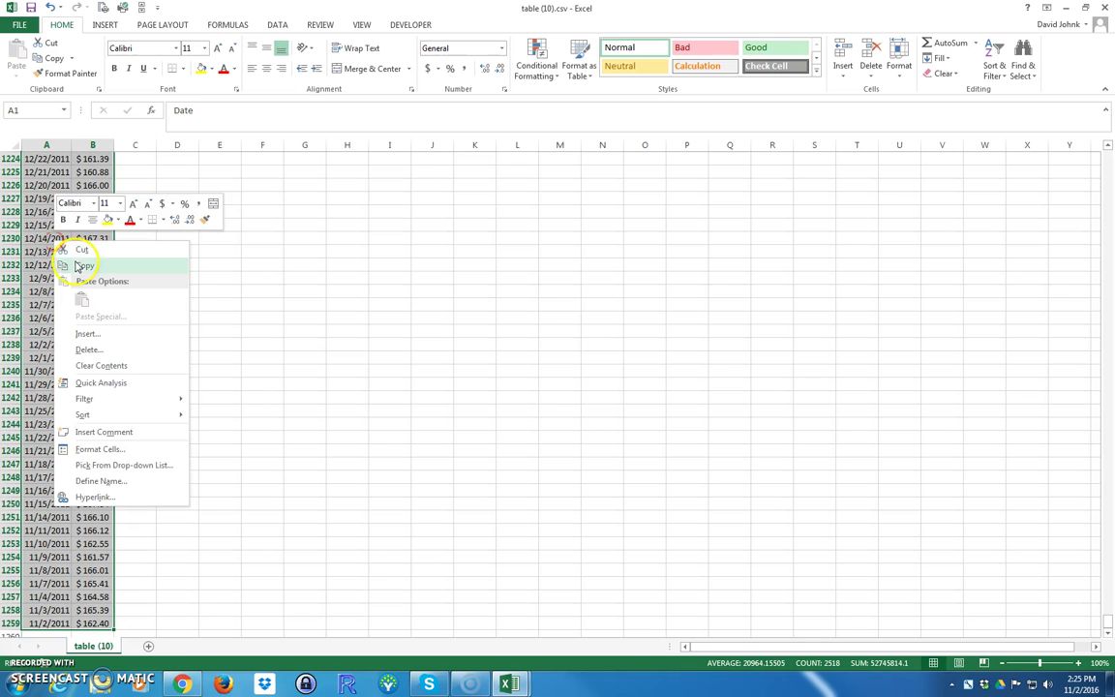
left_click(82, 265)
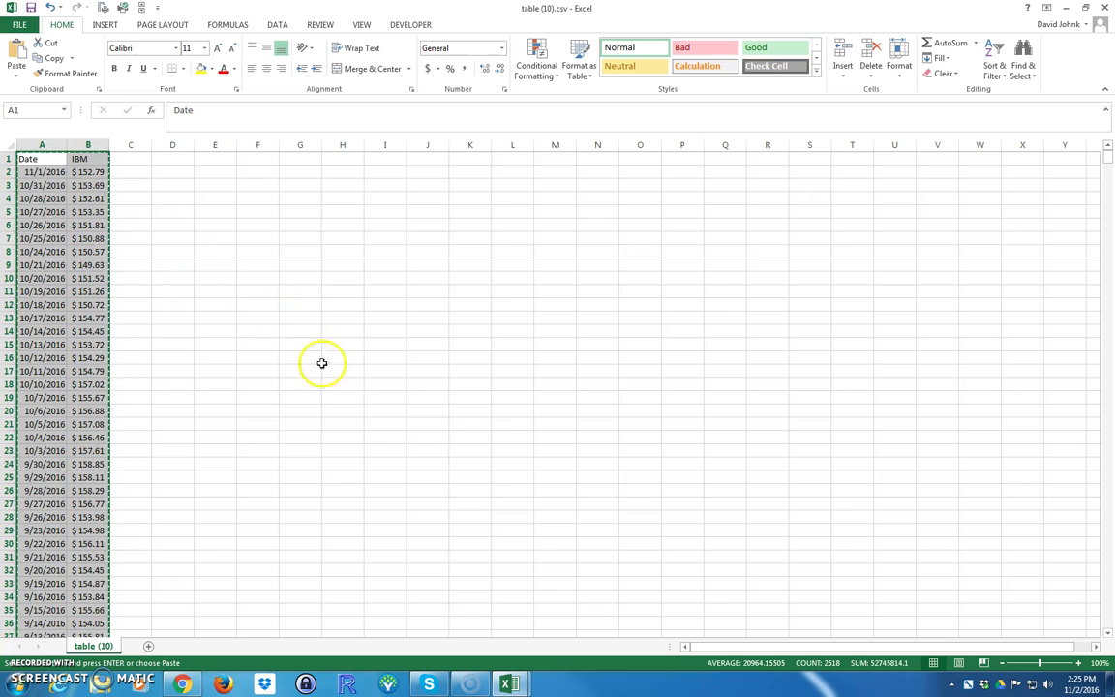
Step: Paste the copied IBM data at D1 of "calculating beta on excel.xlsx" and fit column D's width to the dates
mouse_move(506, 682)
left_click(458, 605)
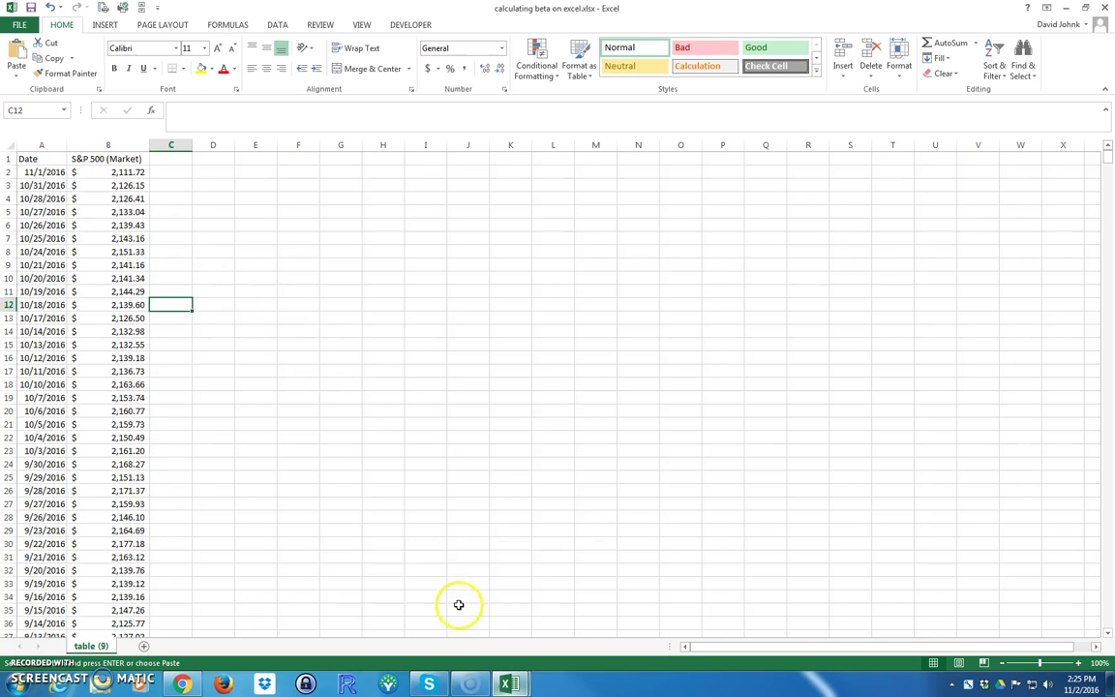
left_click(208, 160)
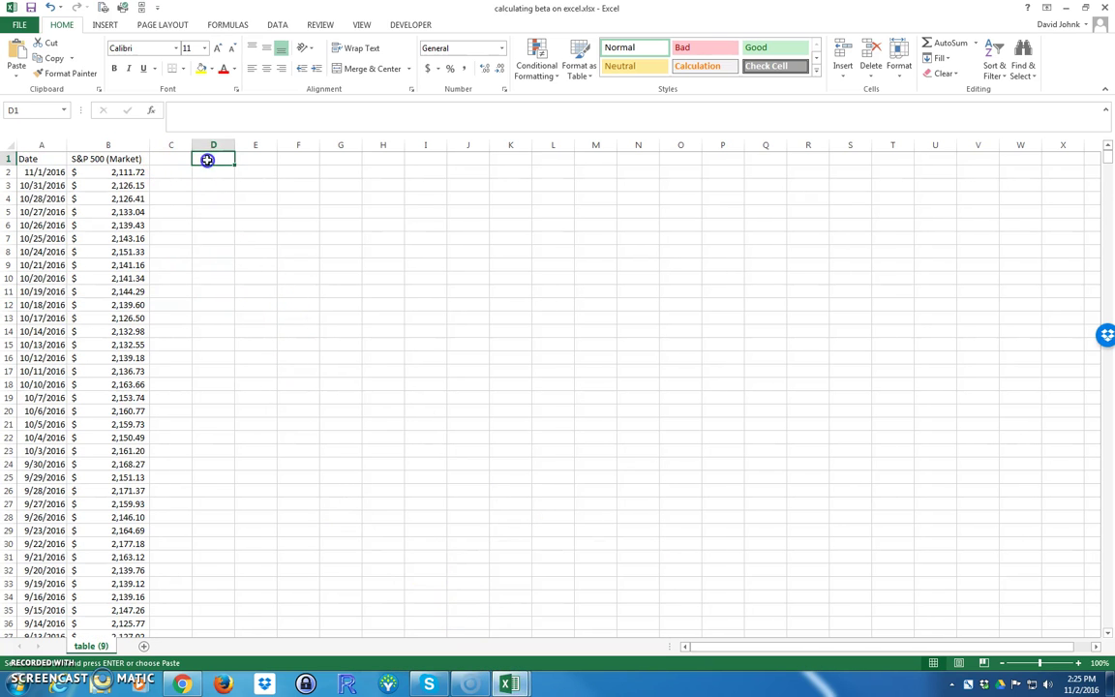
right_click(207, 159)
left_click(225, 219)
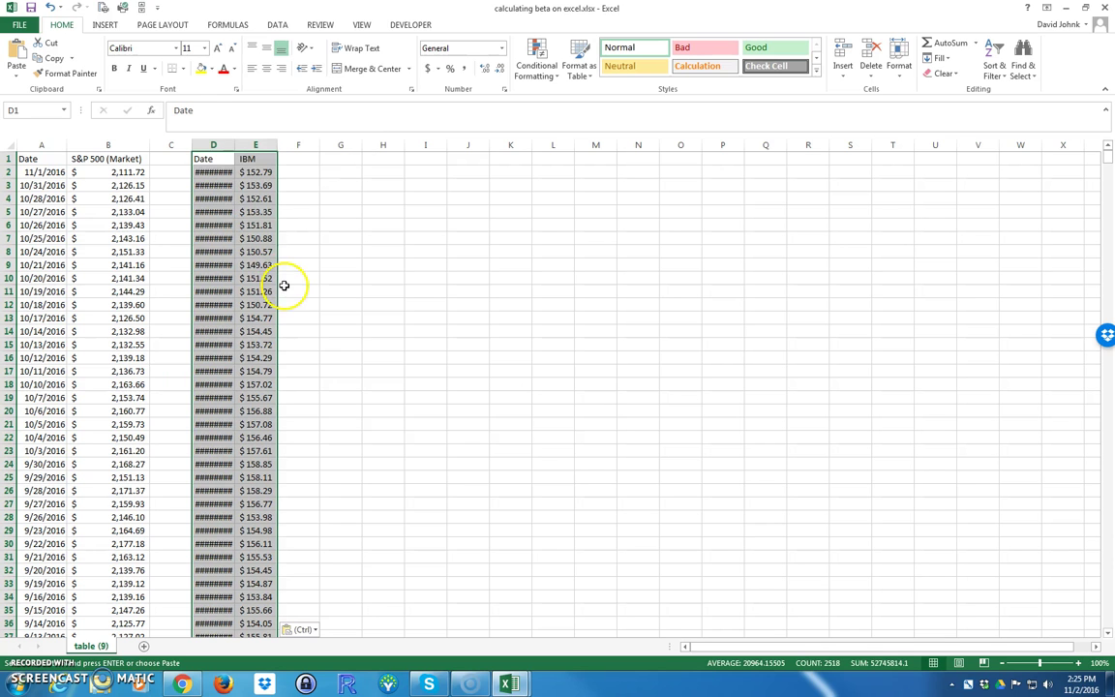
double_click(235, 144)
left_click(345, 237)
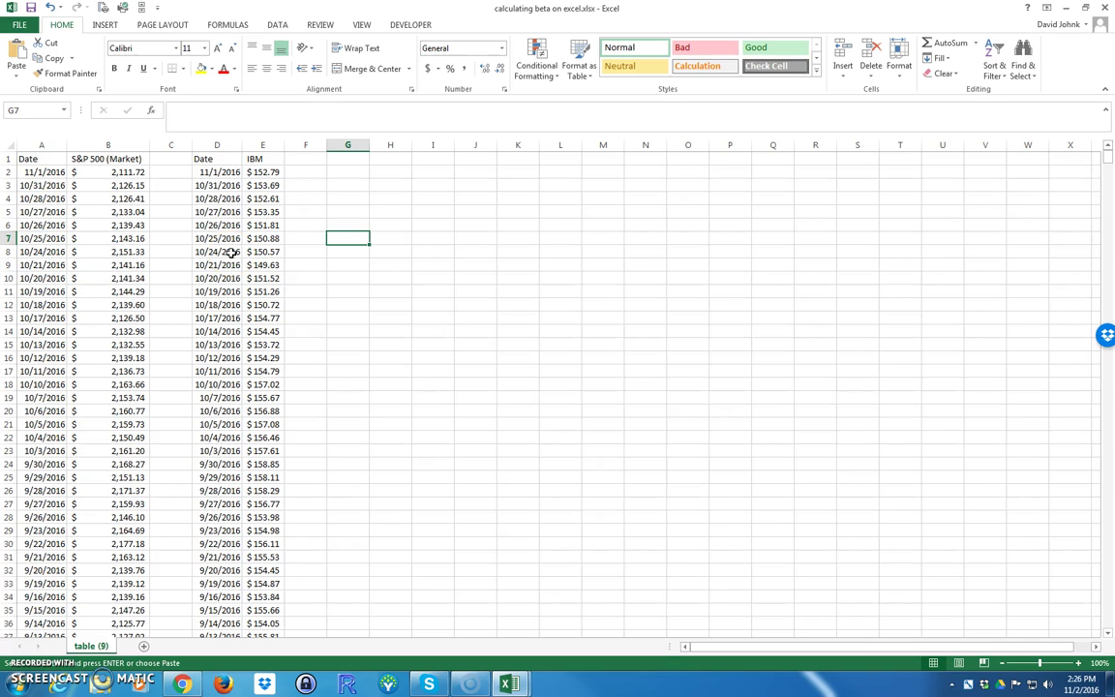
Step: Close table (10).csv without saving its changes or keeping the copied data on the clipboard
mouse_move(506, 678)
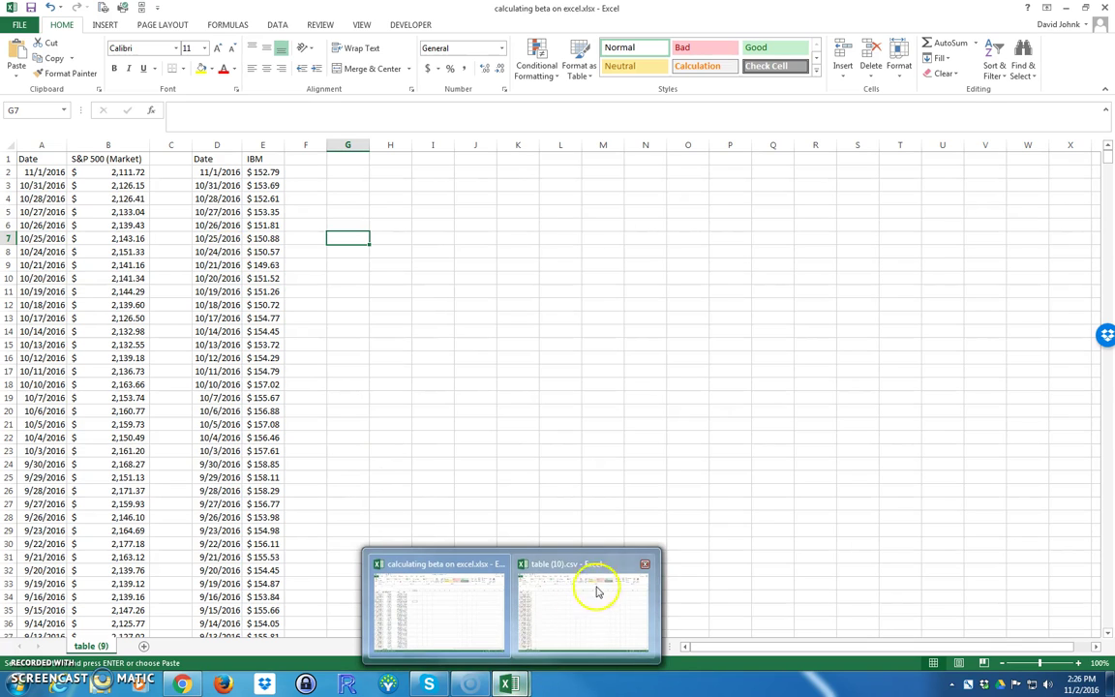
left_click(644, 564)
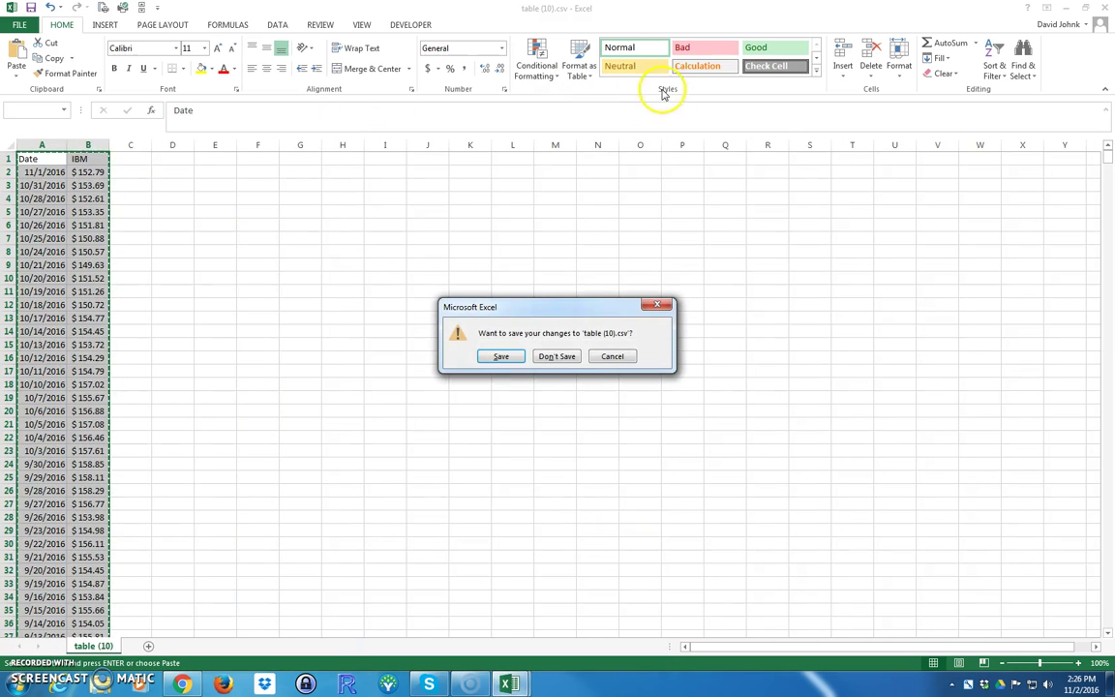
left_click(549, 358)
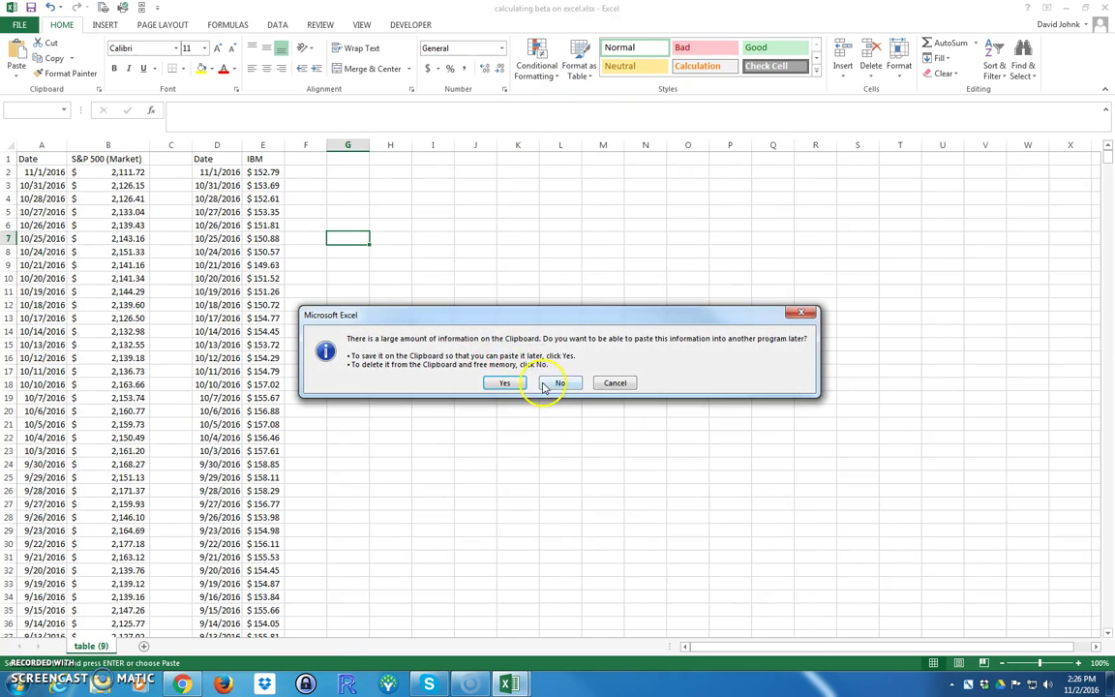
left_click(560, 384)
left_click(165, 266)
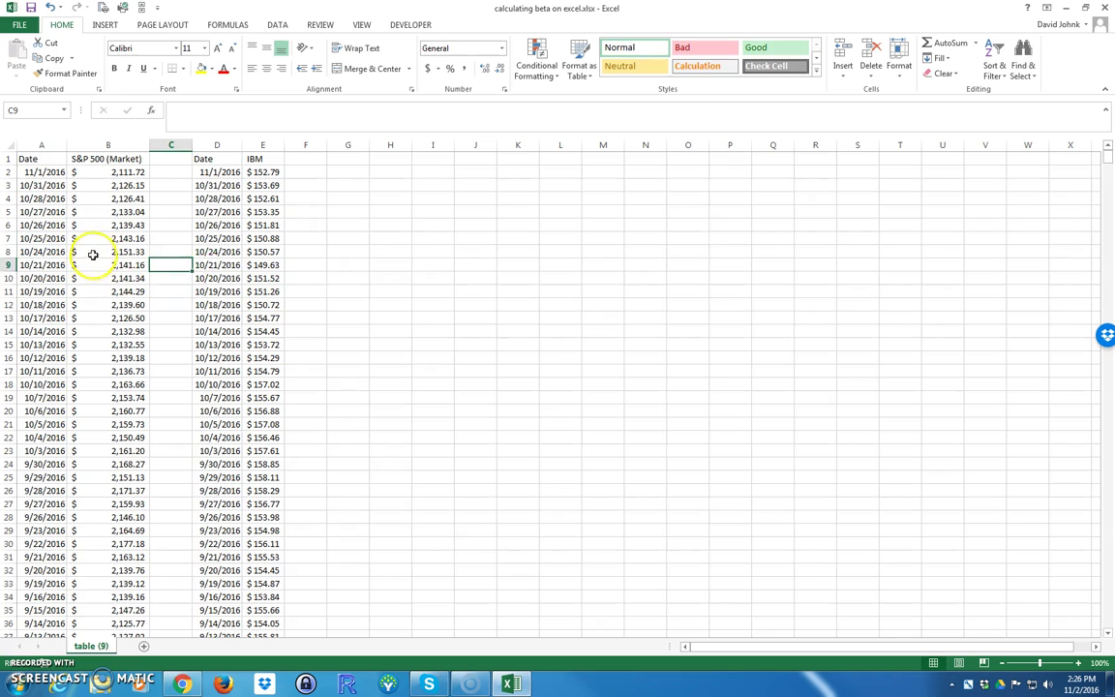
left_click(93, 255)
left_click(249, 262)
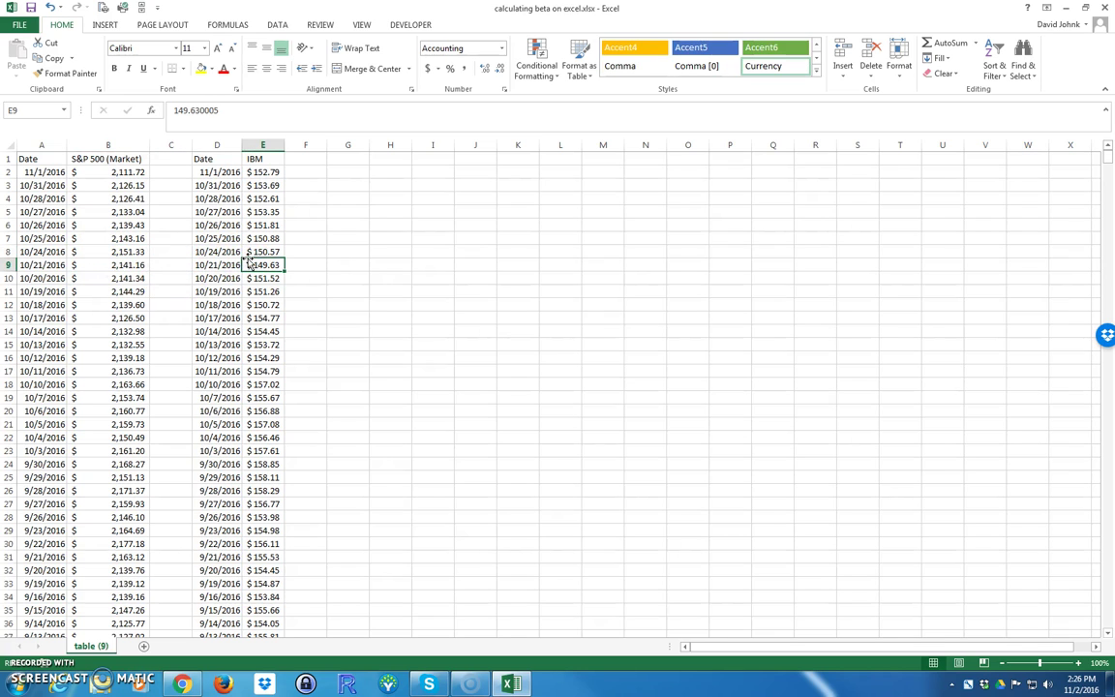
Step: Add return column headers: "rm" in C1 and "rIBM" in F1
left_click(167, 159)
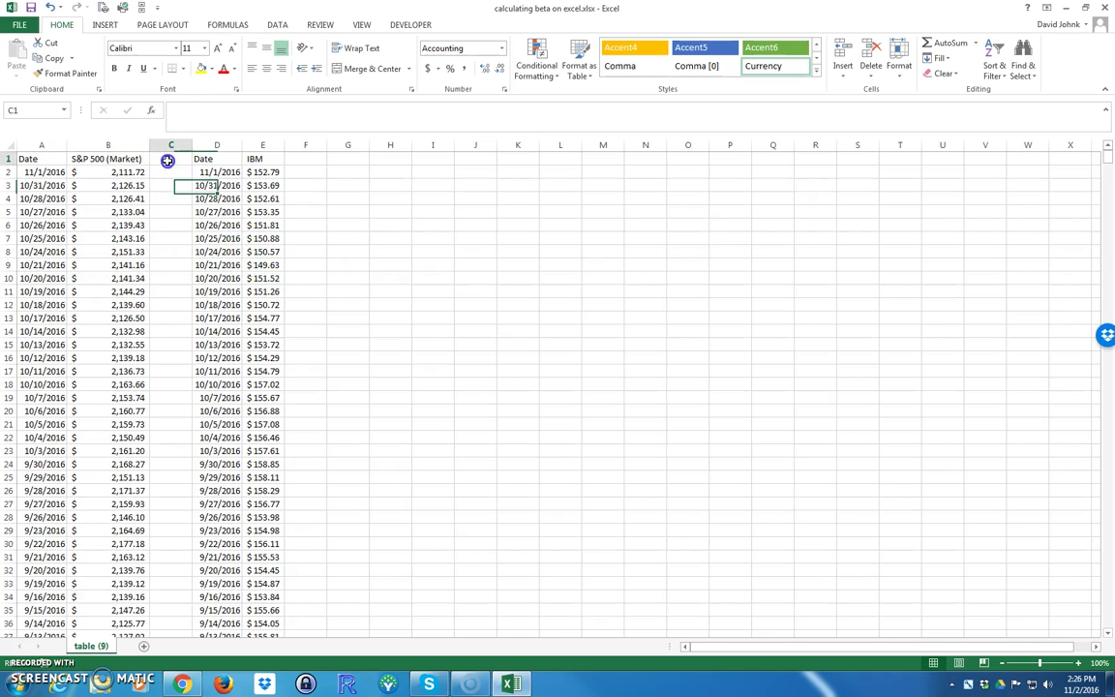
type("rm")
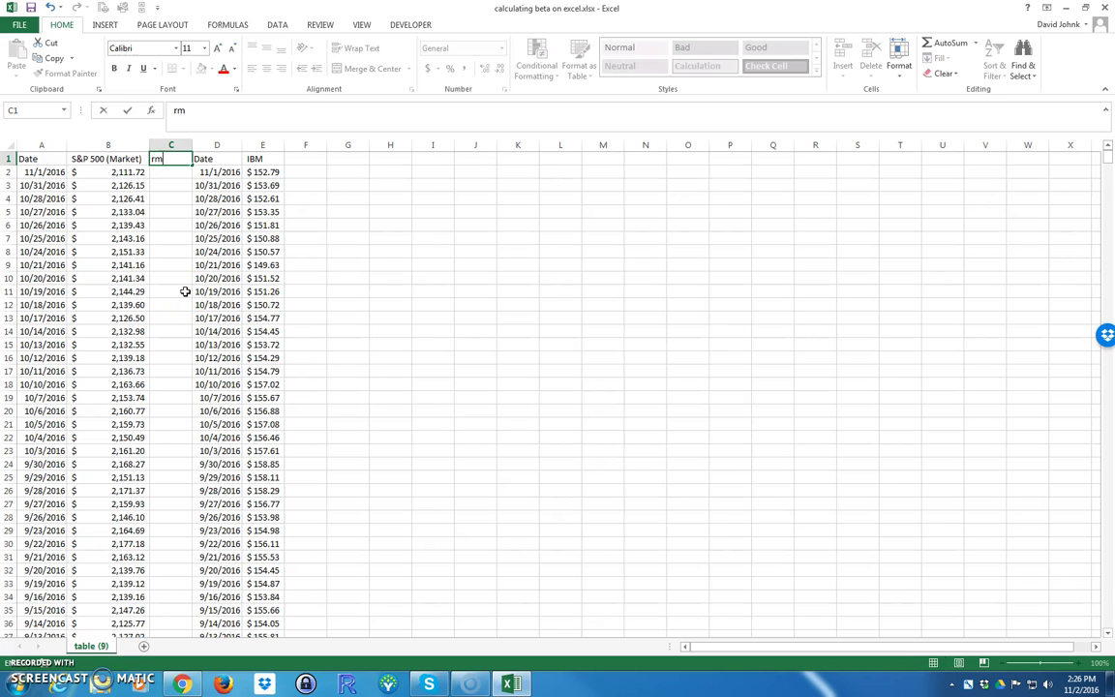
key("Tab")
key("Tab")
key("Tab")
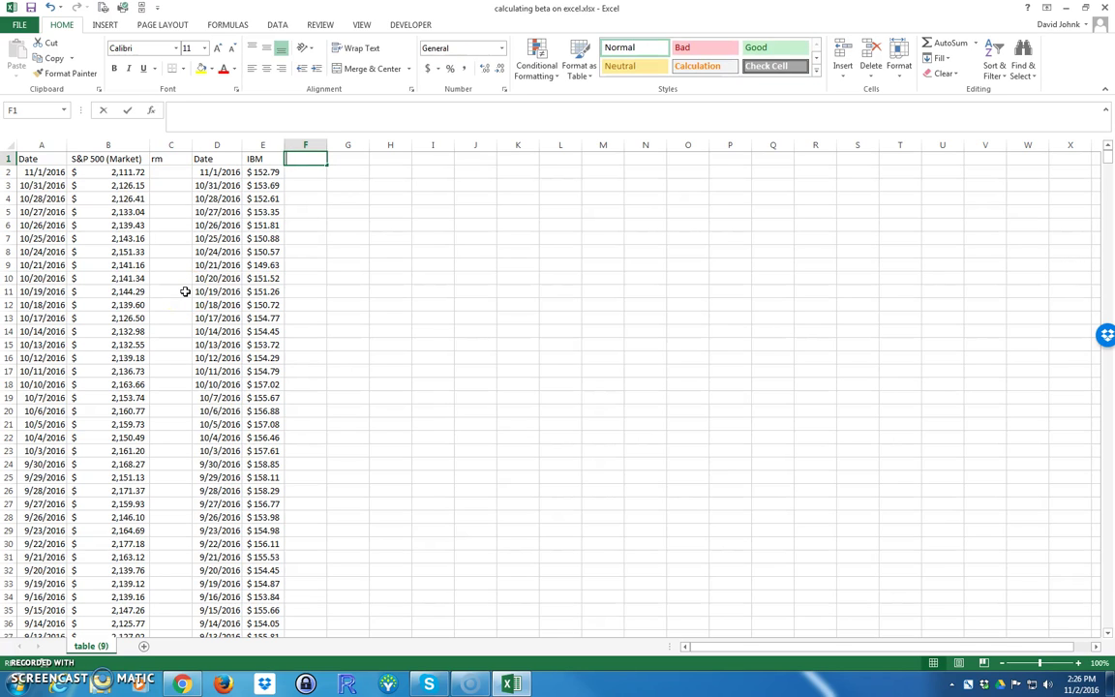
type("rIBM")
key("Return")
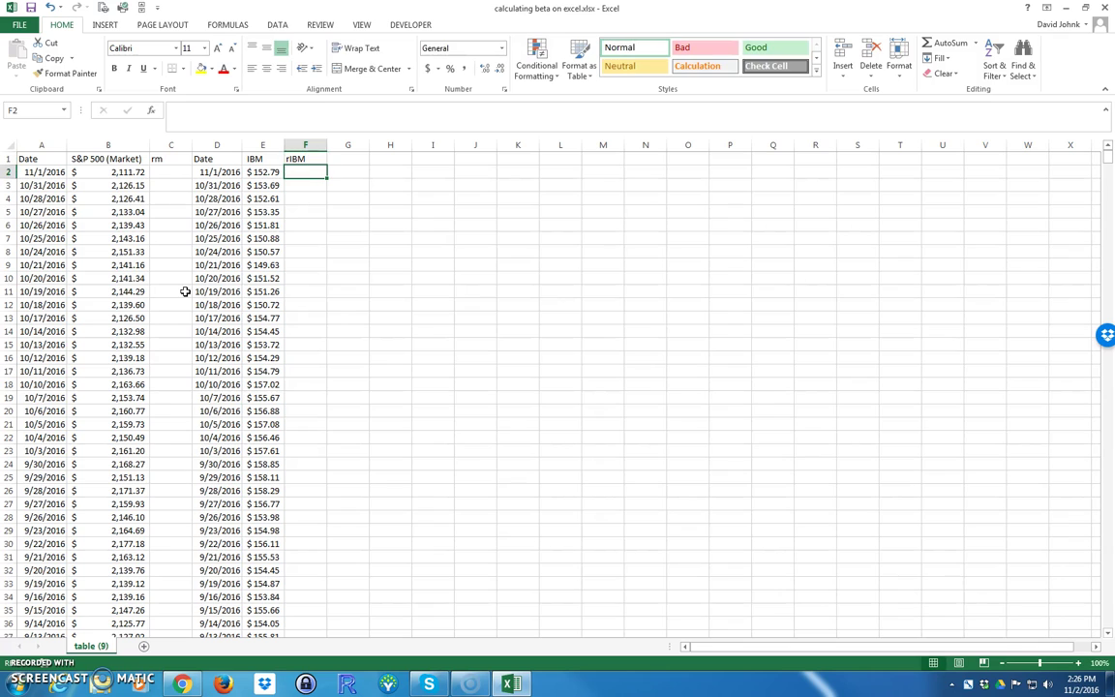
Step: Enter the simple daily market return formula =(B2-B3)/B3 in C2
left_click(168, 172)
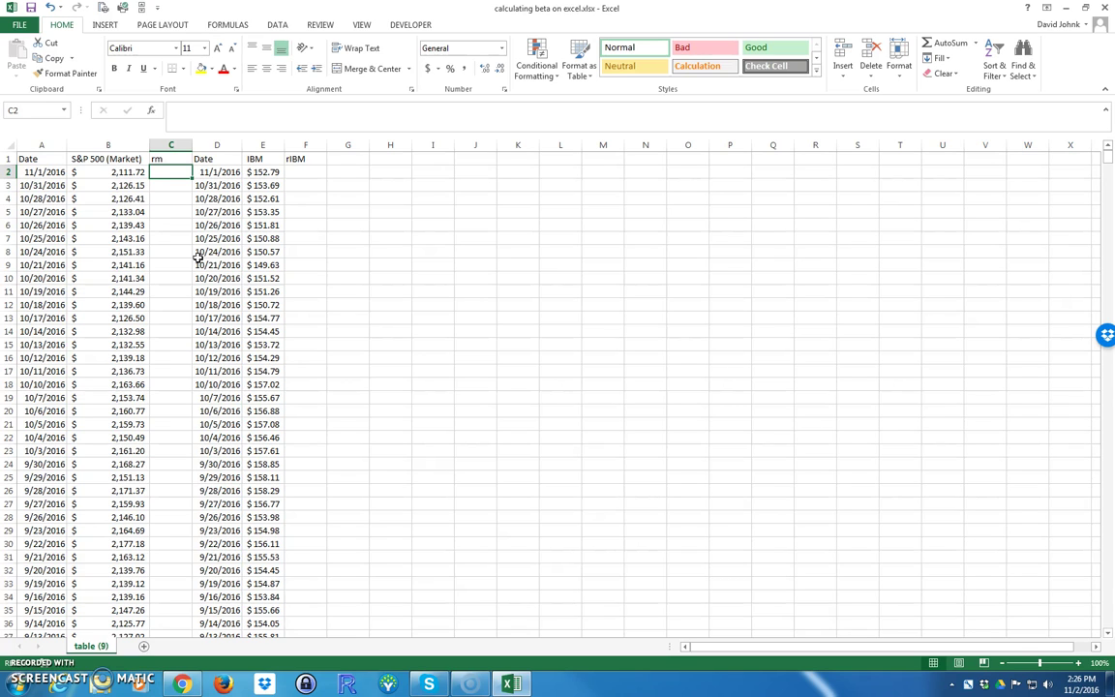
type("(")
left_click(131, 188)
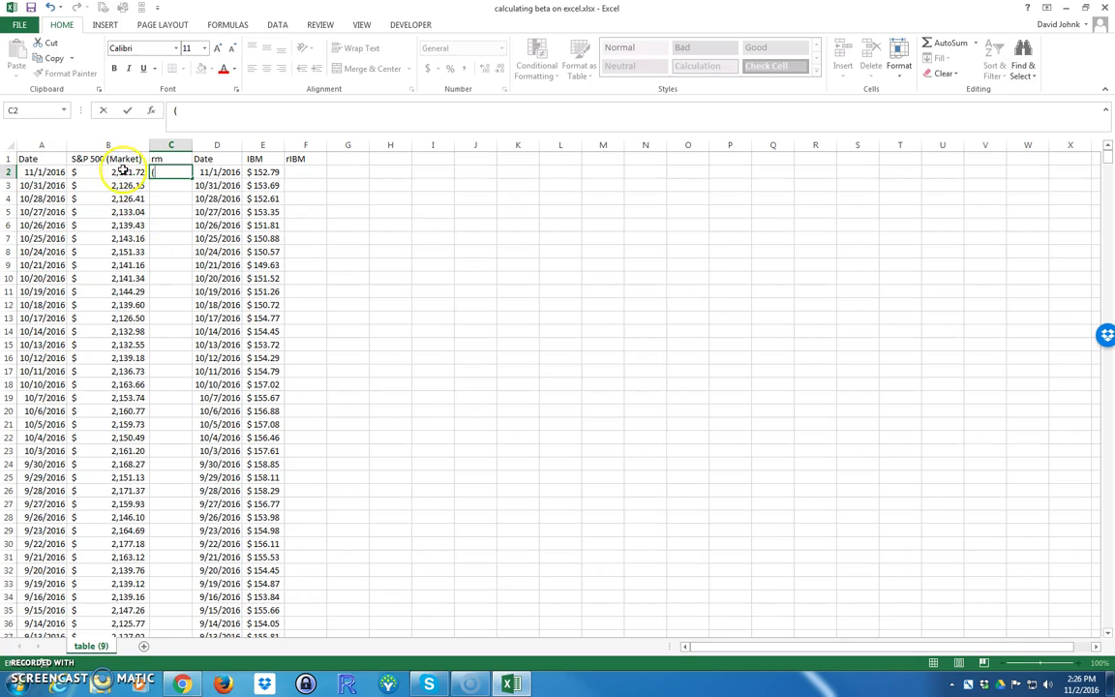
left_click(119, 172)
left_click(165, 169)
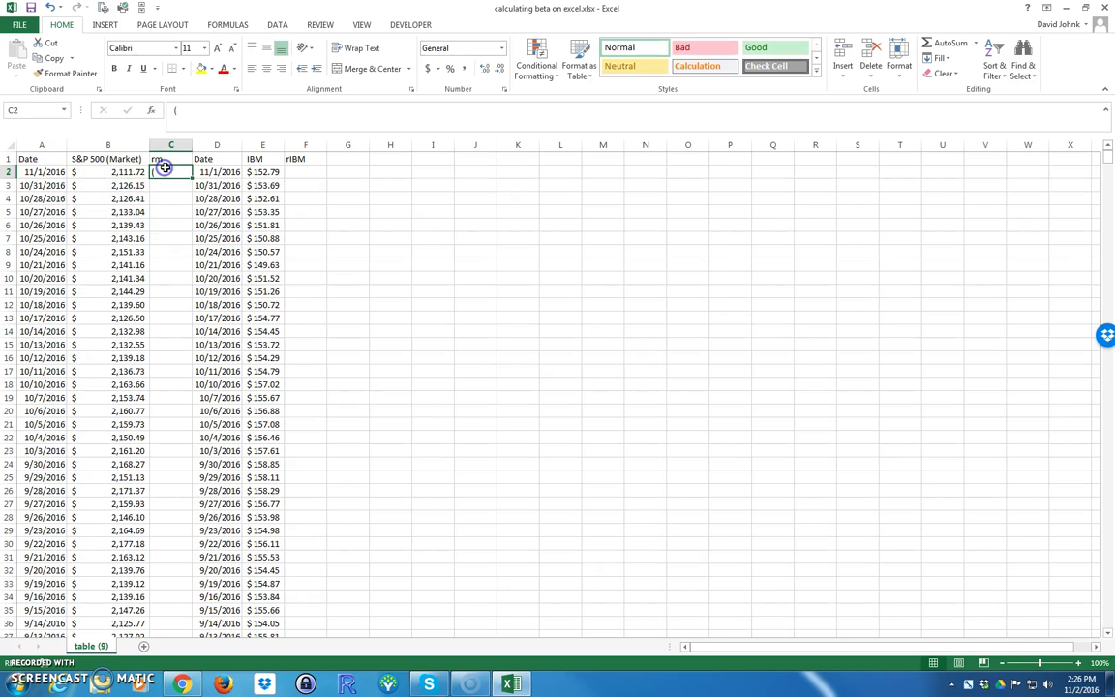
type("=")
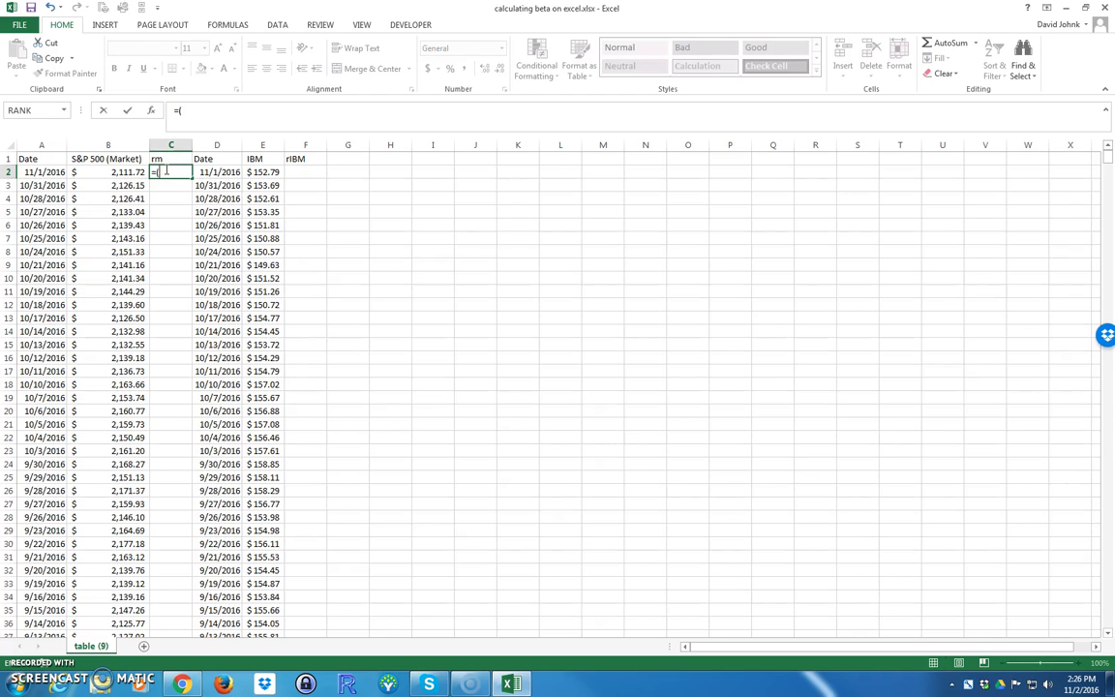
type("(")
left_click(105, 172)
type("-")
left_click(114, 185)
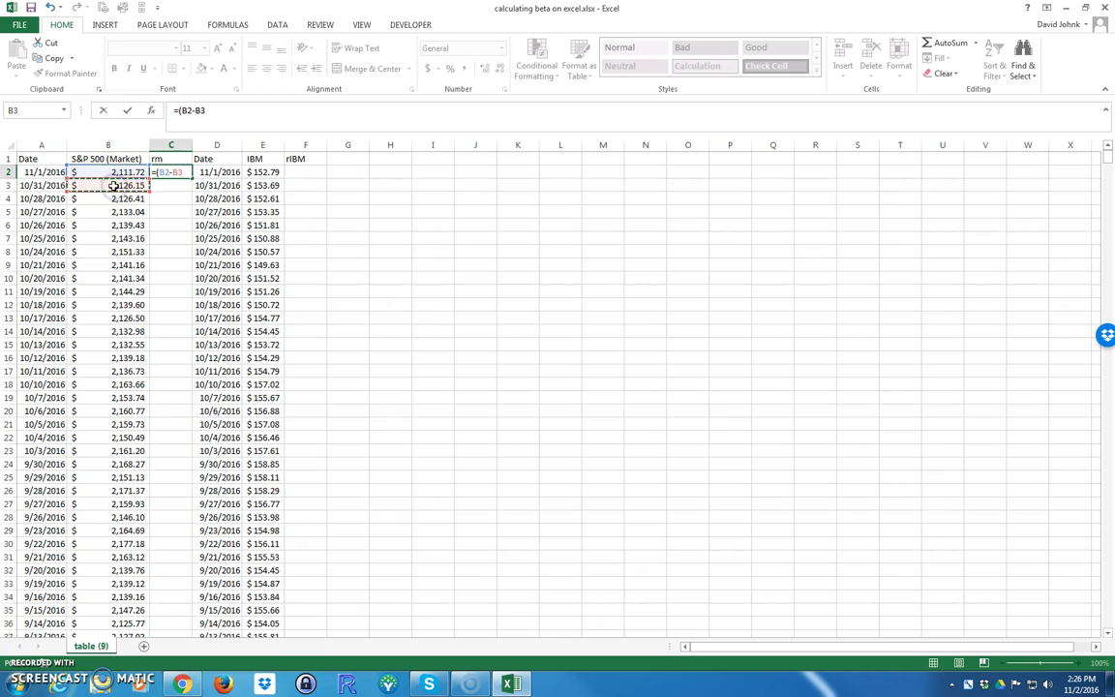
type(")/")
left_click(111, 186)
key("Return")
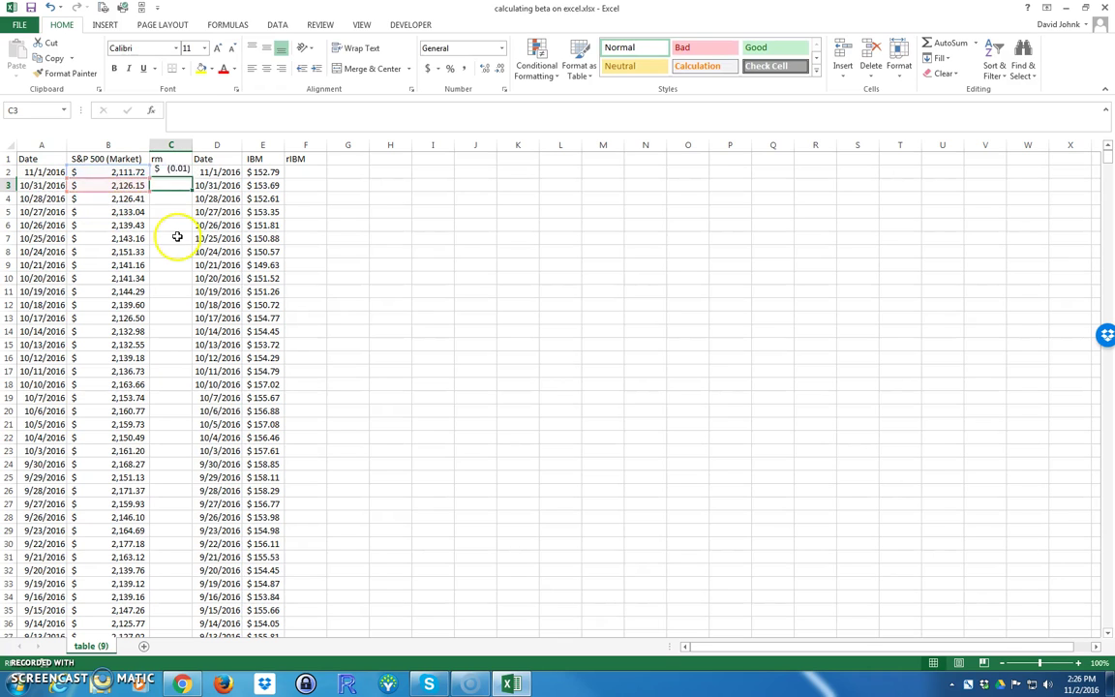
Step: Format the market return in C2 as a percentage with four decimal places
left_click(171, 172)
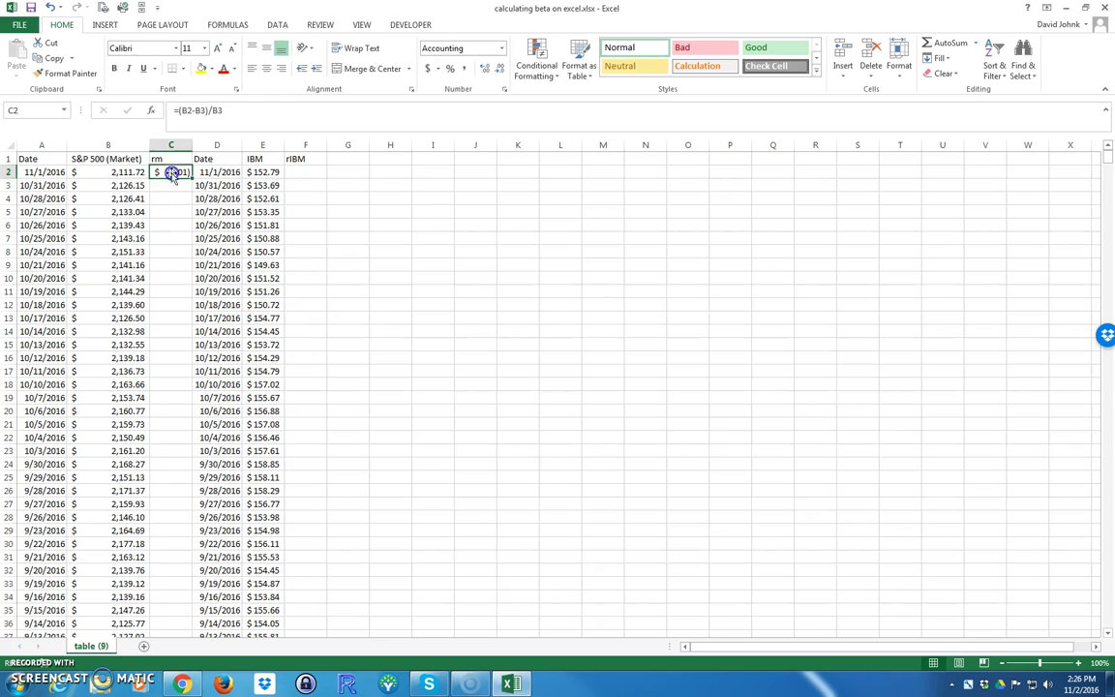
left_click(126, 186)
left_click(166, 173)
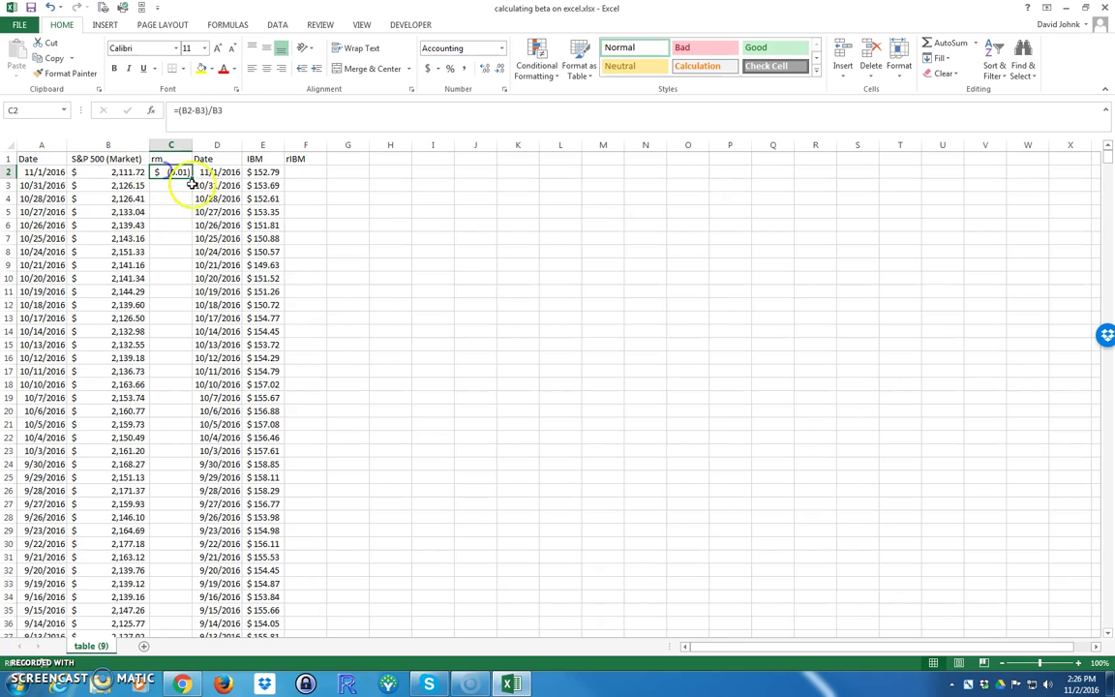
left_click(450, 69)
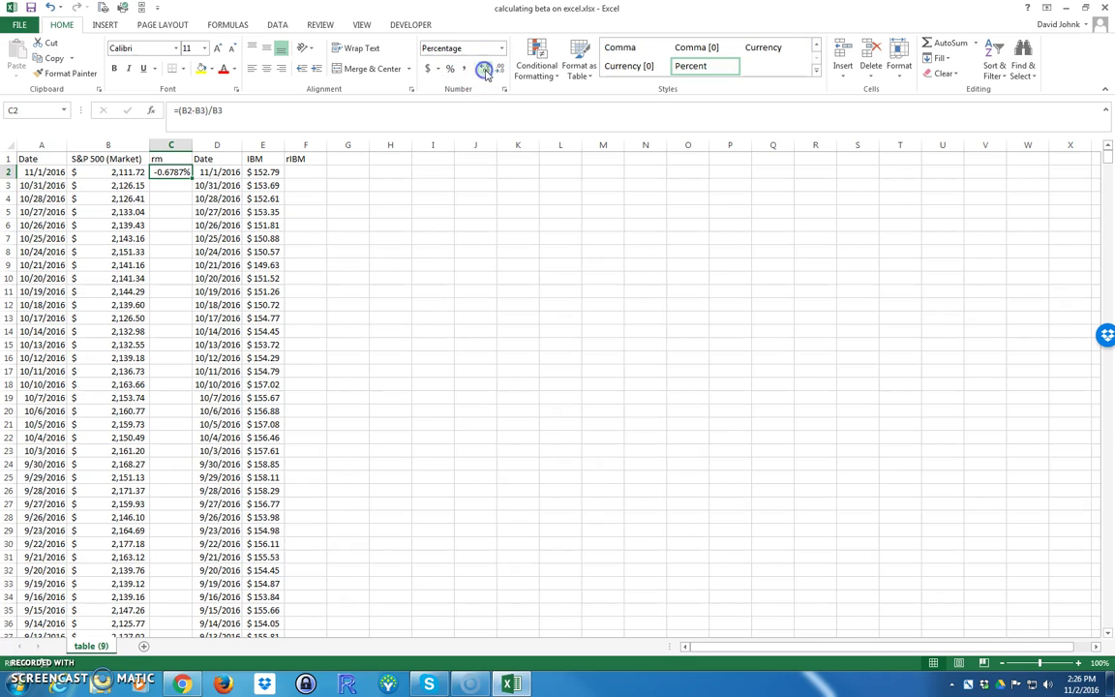
Step: Copy the simple return in C2 and paste only its value into I2
left_click(169, 184)
left_click(164, 171)
right_click(171, 171)
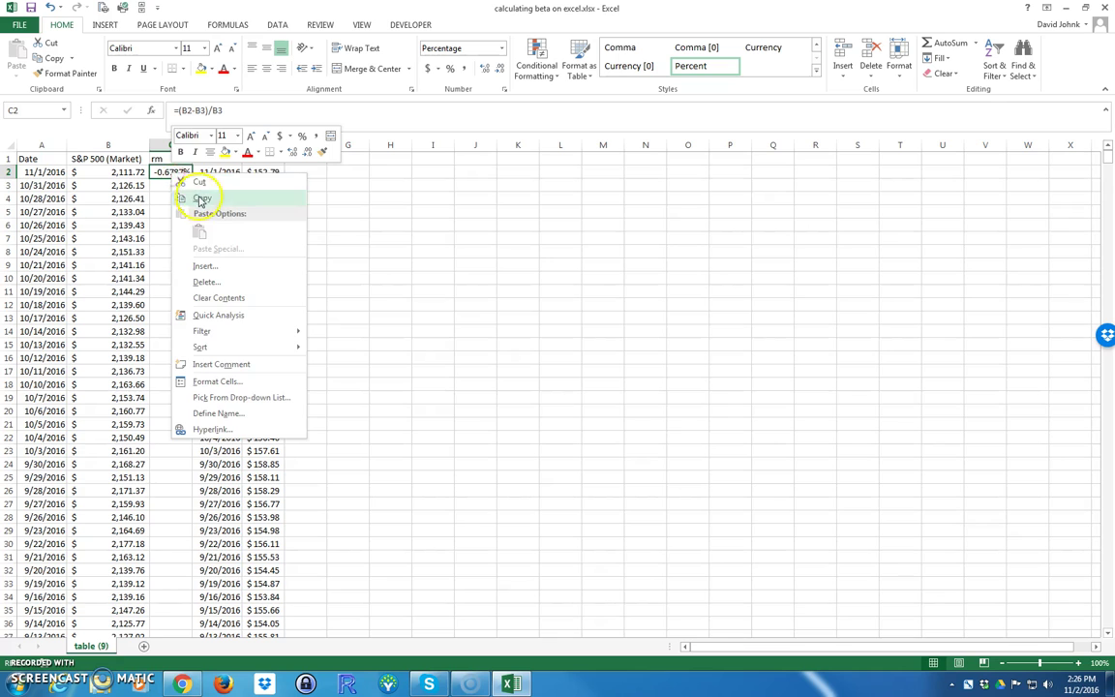
left_click(204, 198)
left_click(428, 171)
right_click(428, 171)
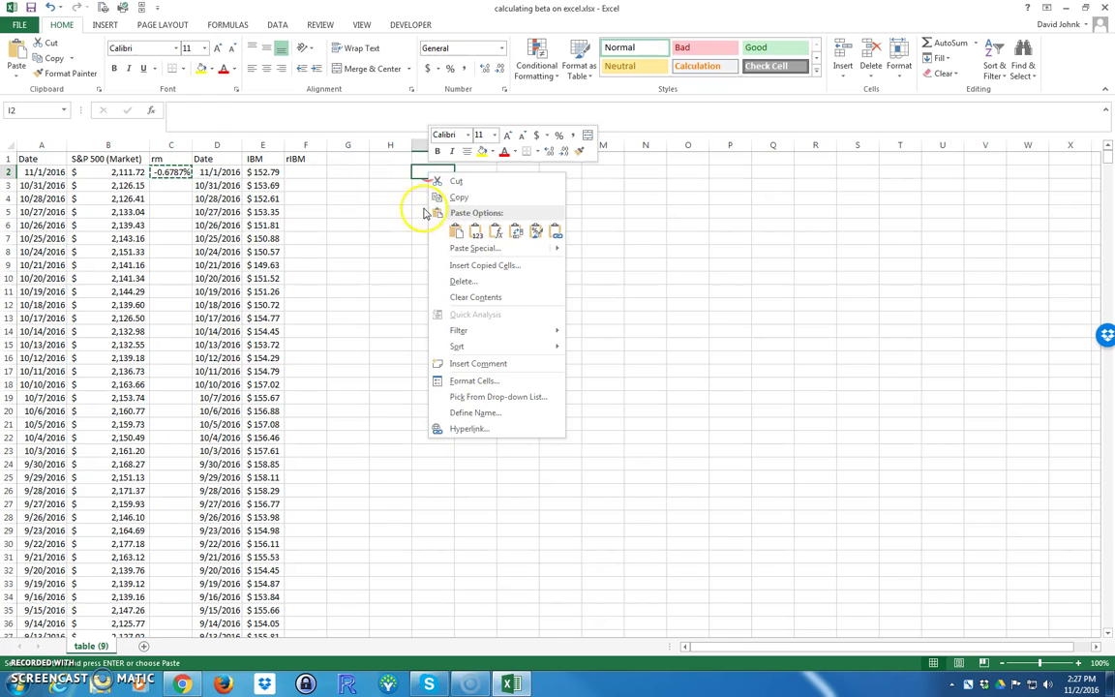
left_click(475, 232)
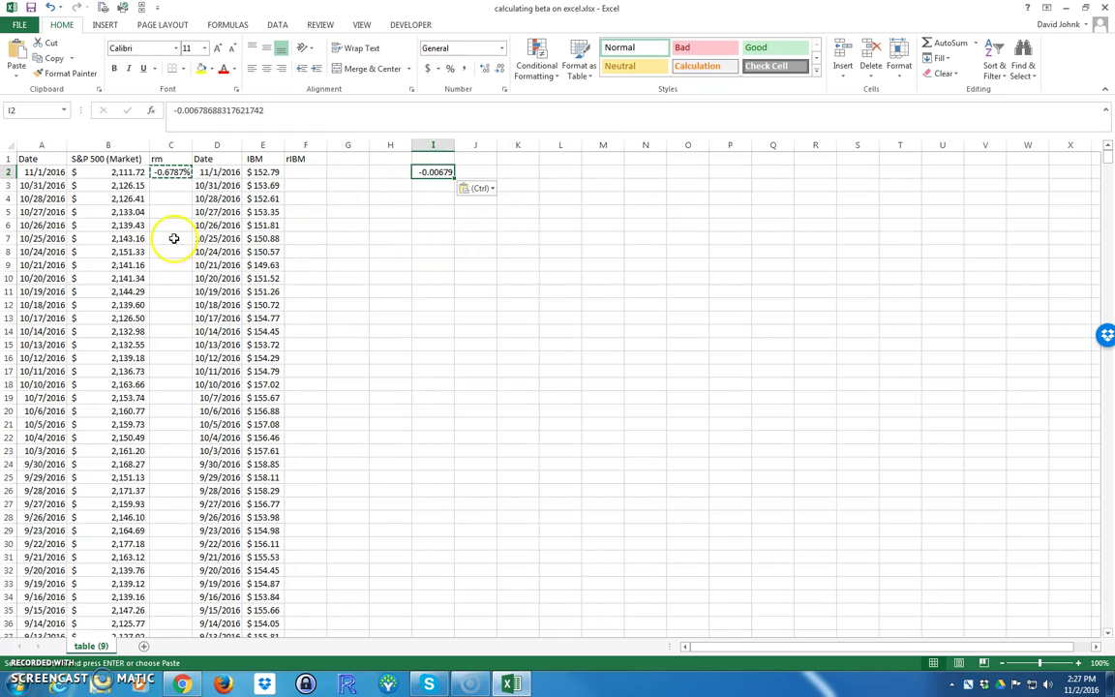
Step: Format the pasted return in I2 as a percentage with four decimal places
left_click(449, 70)
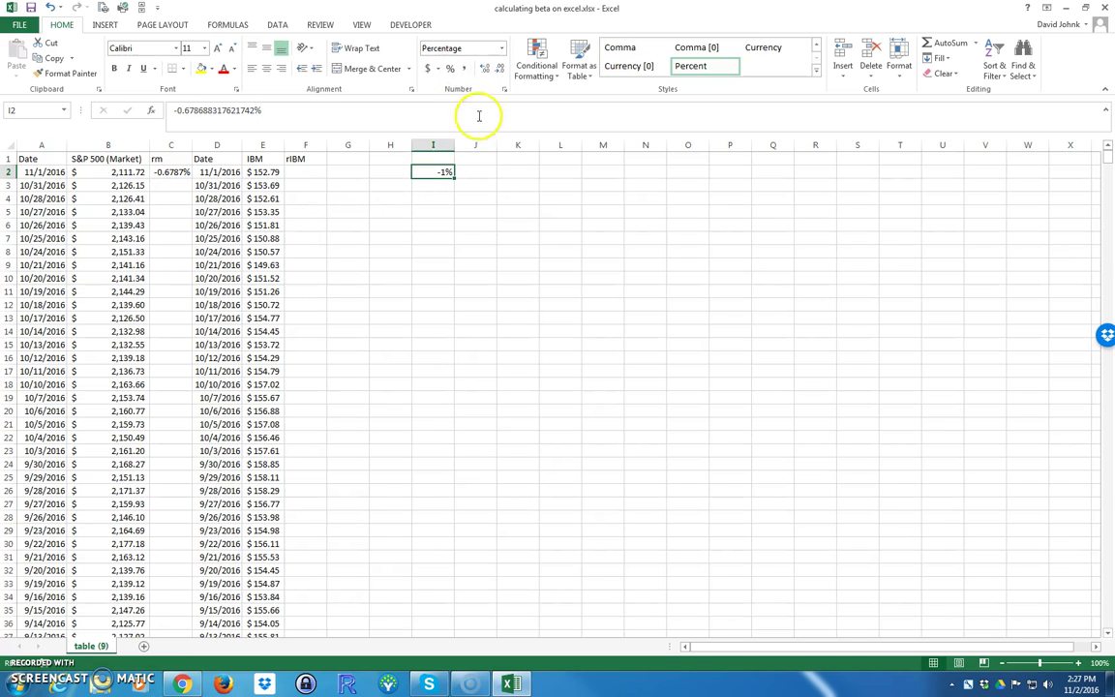
left_click(484, 68)
left_click(484, 67)
left_click(484, 68)
left_click(484, 68)
left_click(383, 263)
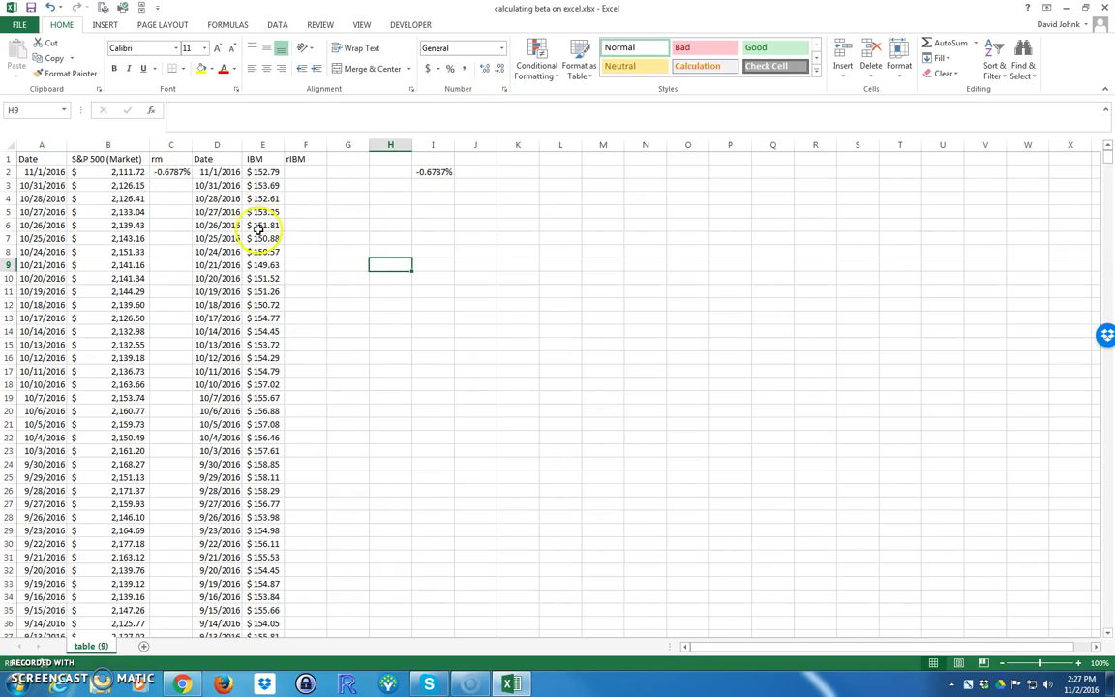
Step: Replace the formula in C2 with the log return of the market, =LN(B2/B3)
left_click(172, 172)
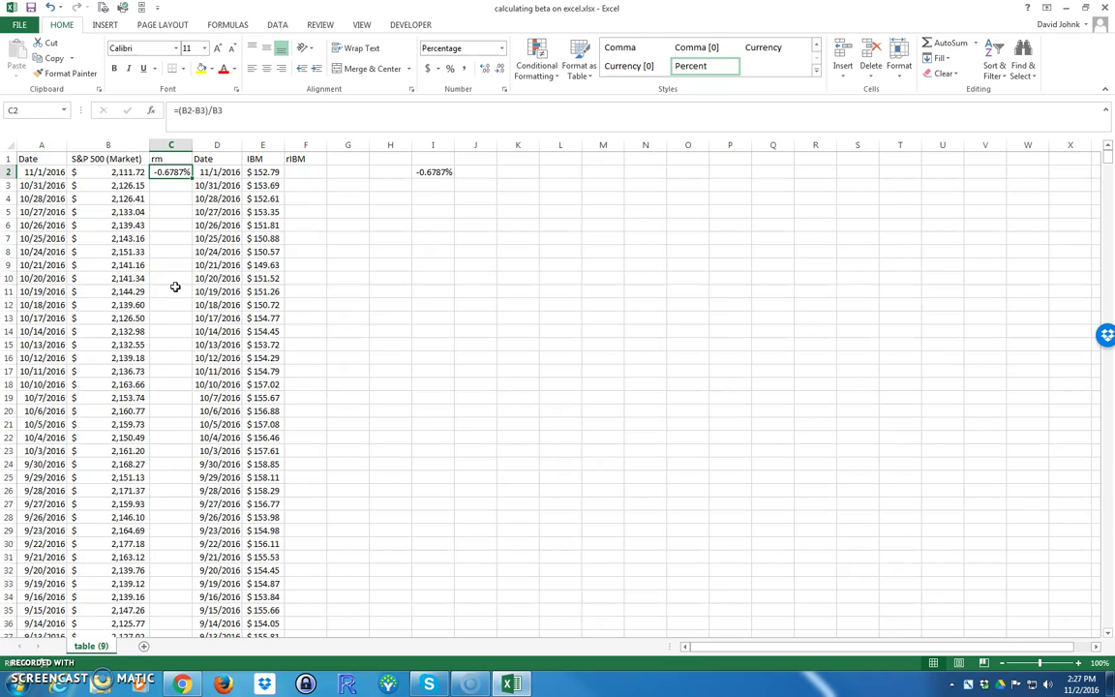
type("=ln(")
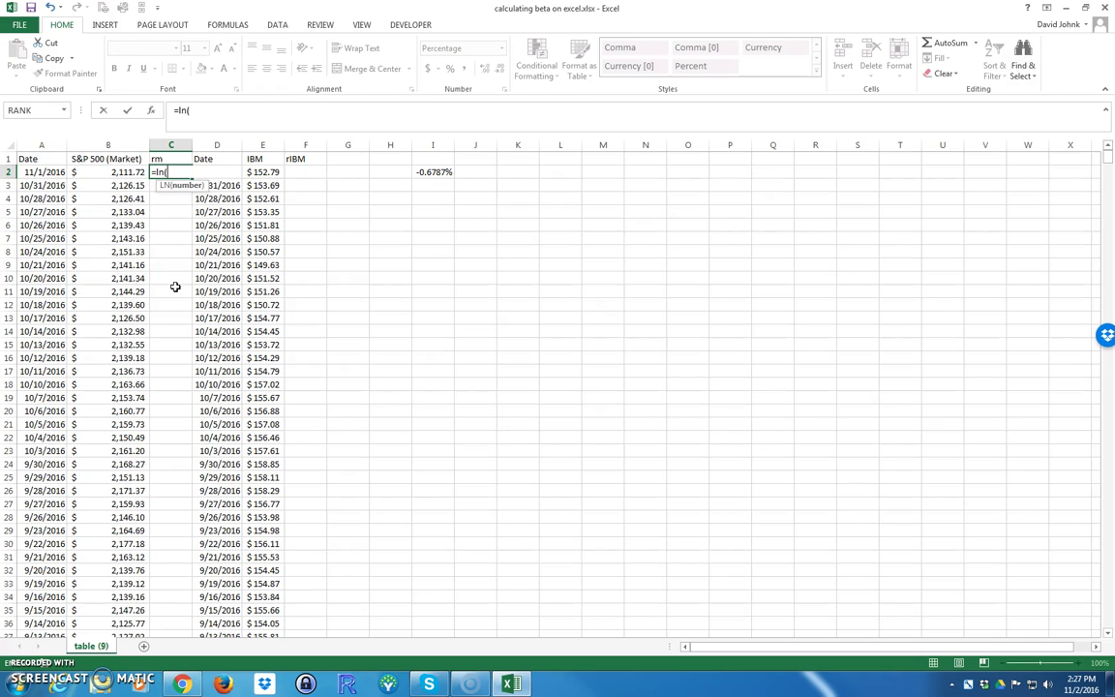
left_click(125, 185)
key("Return")
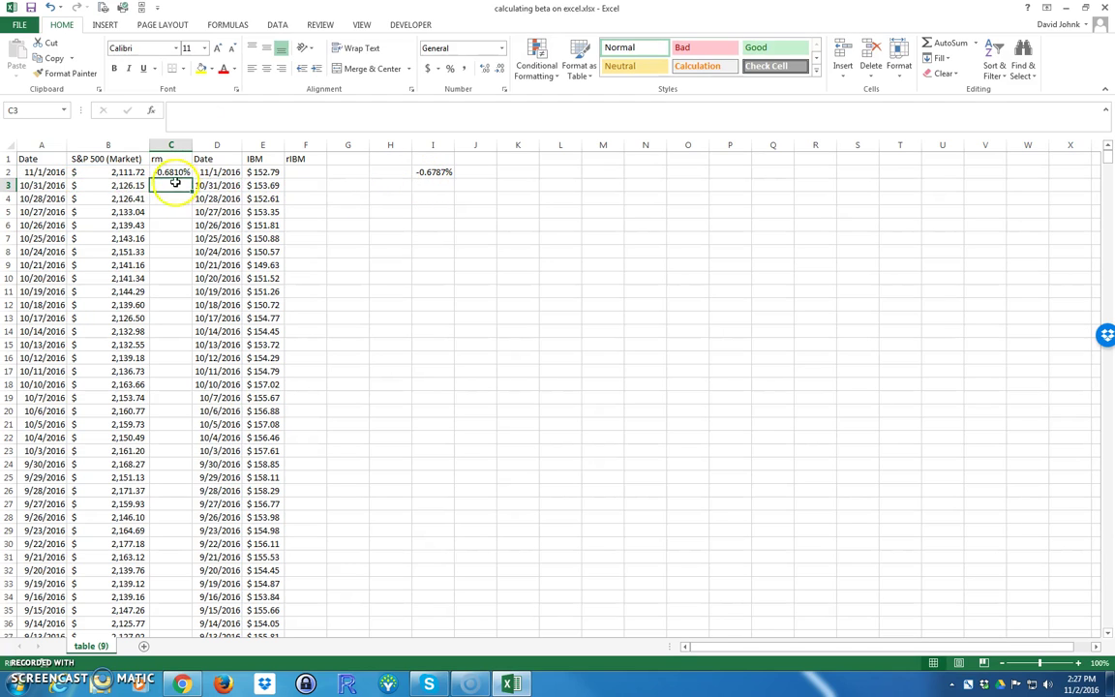
Step: Compare the log return in C2 with the simple return kept in I2
left_click(167, 172)
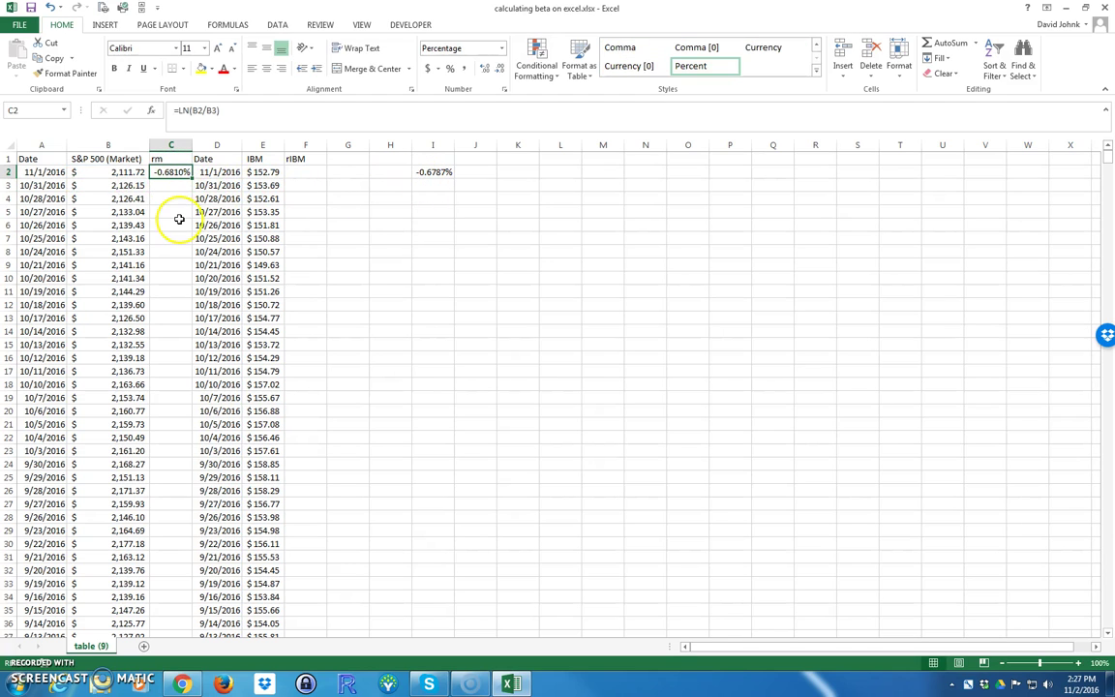
left_click(171, 211)
left_click(171, 171)
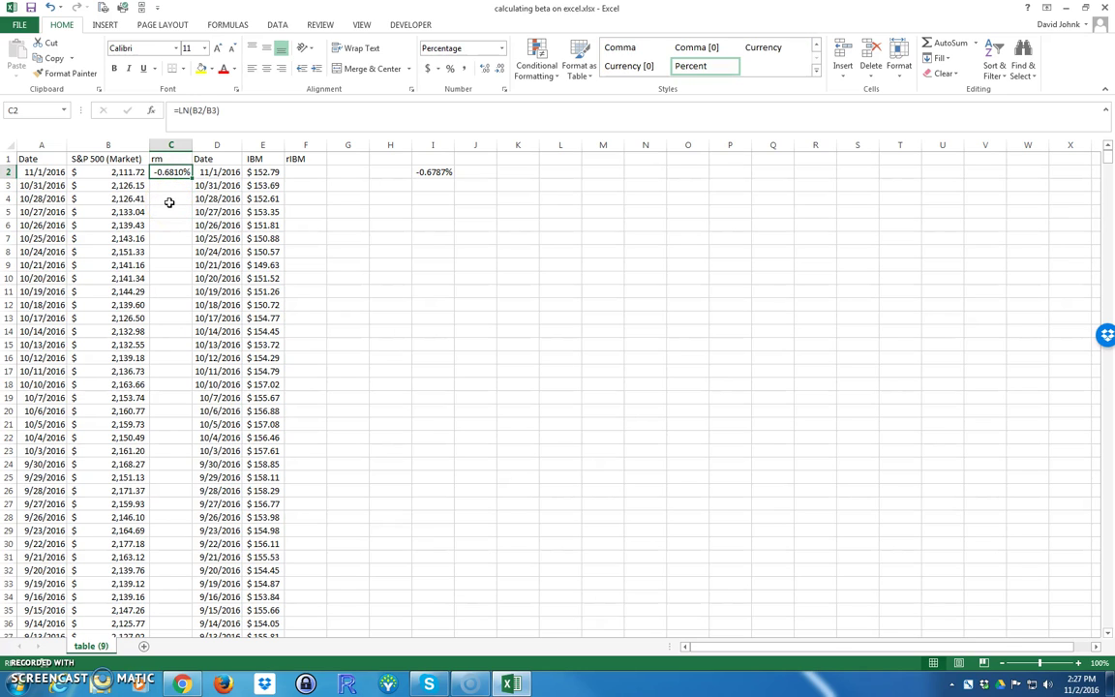
left_click(178, 185)
left_click(179, 167)
left_click(427, 176)
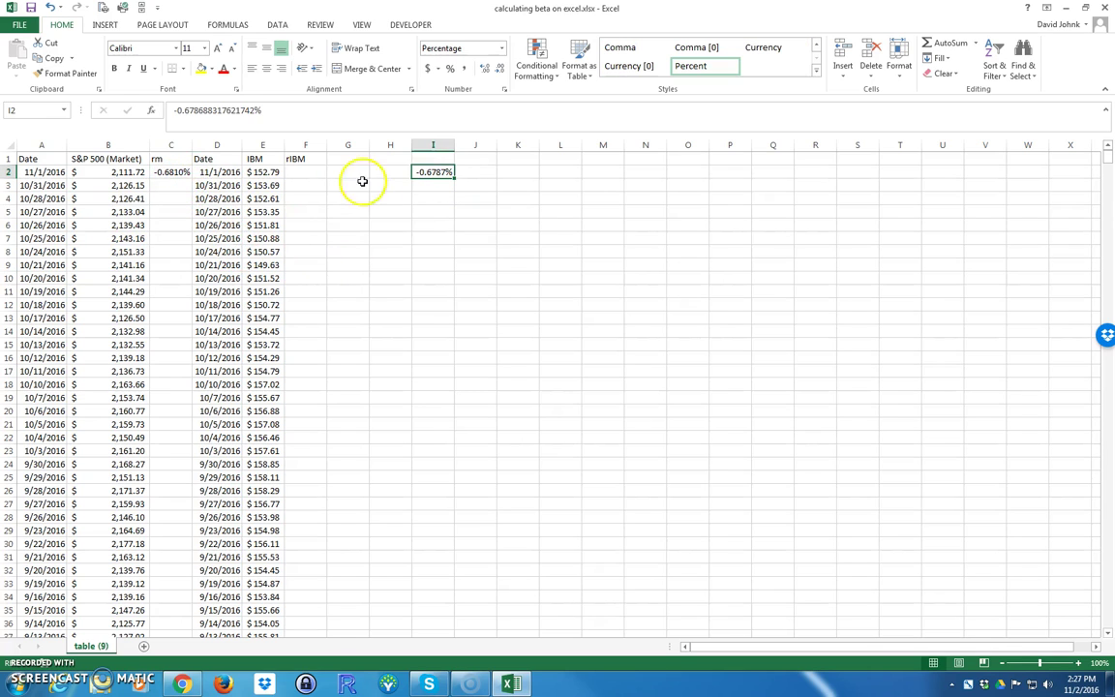
left_click(159, 171)
left_click(436, 175)
left_click(441, 172)
left_click(433, 213)
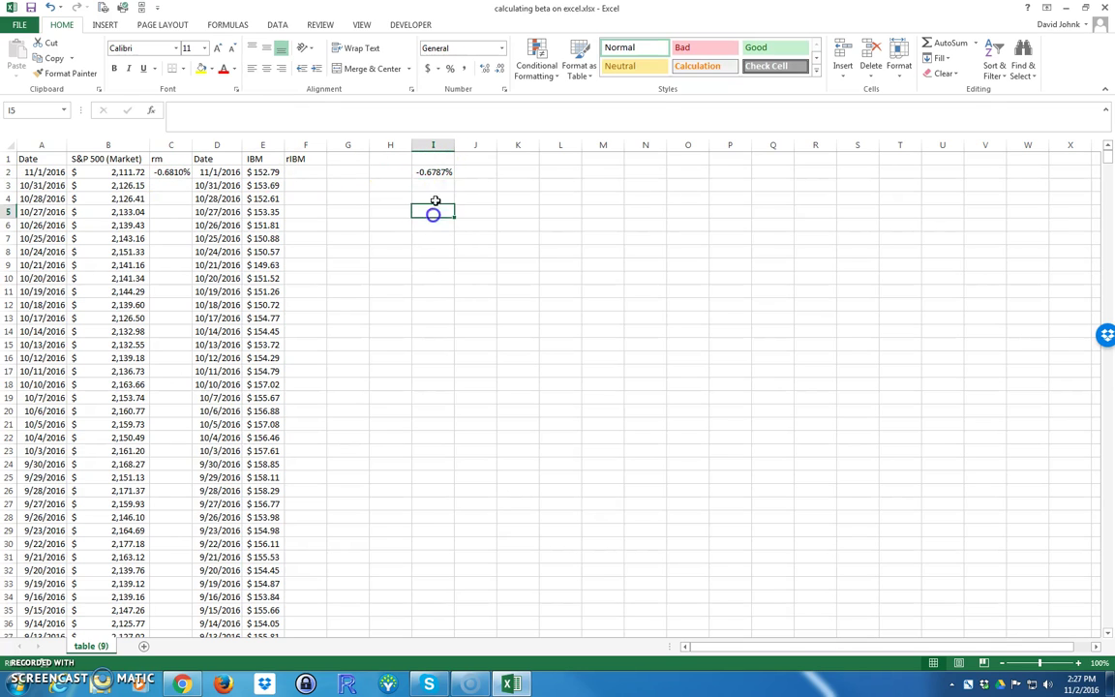
Step: Clear the comparison value from I2
left_click(433, 172)
key("Delete")
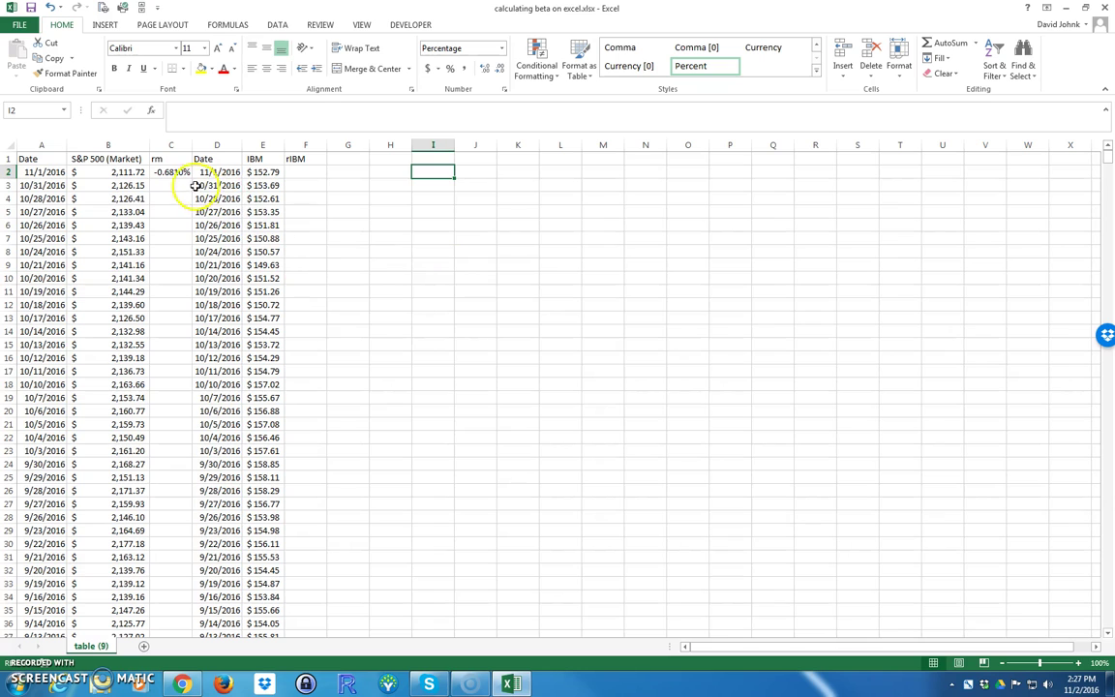
Step: Check the prices in B2 and B3 behind C2's log return, and fill the C2 formula down the rm column
left_click(160, 171)
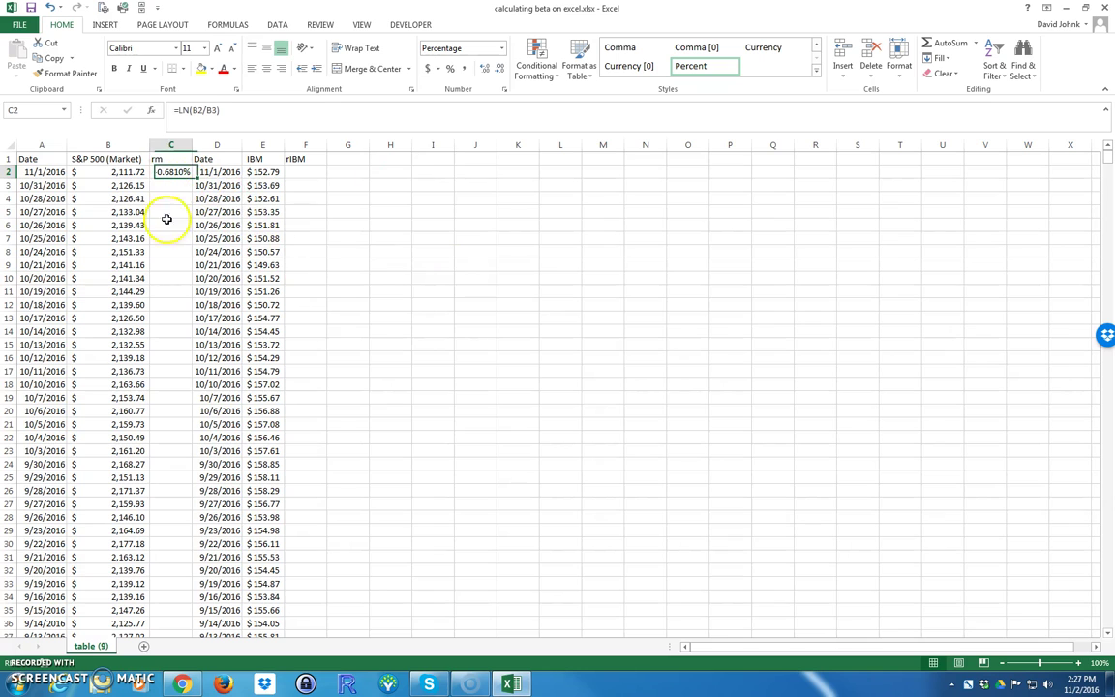
left_click(106, 173)
left_click(106, 185)
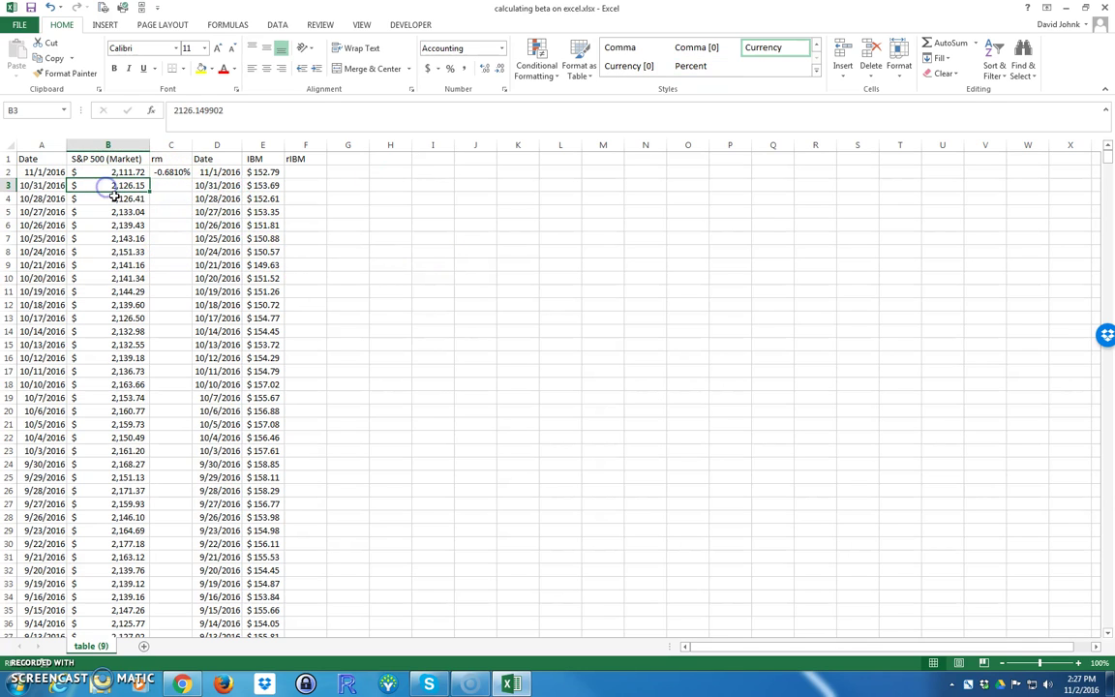
left_click(167, 173)
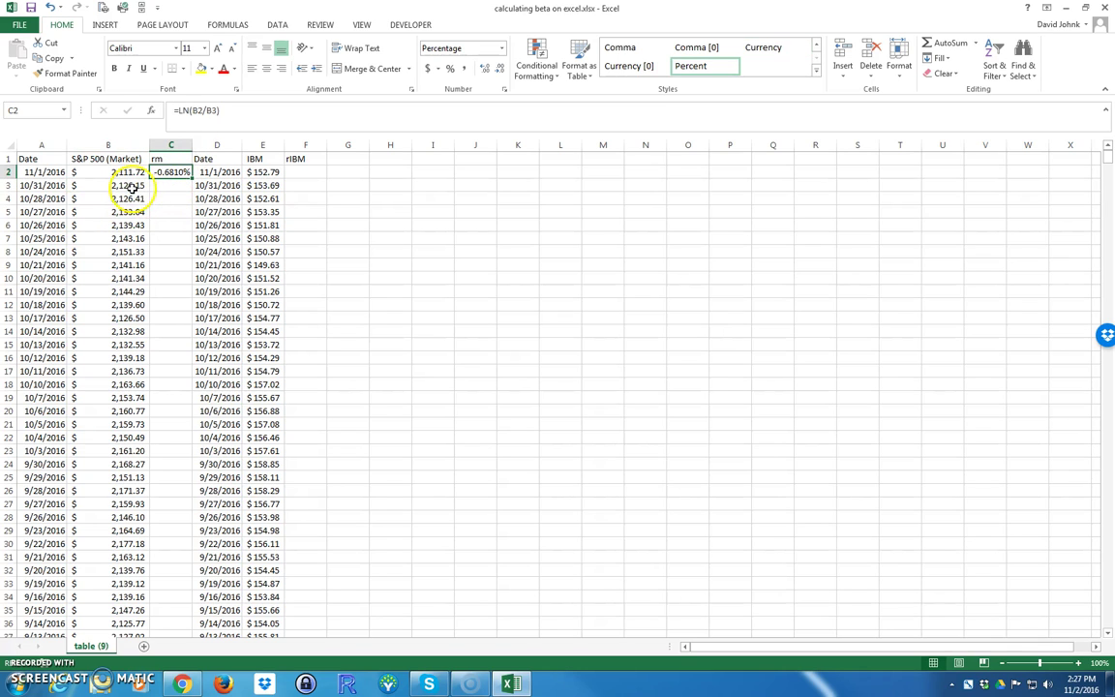
left_click(125, 186)
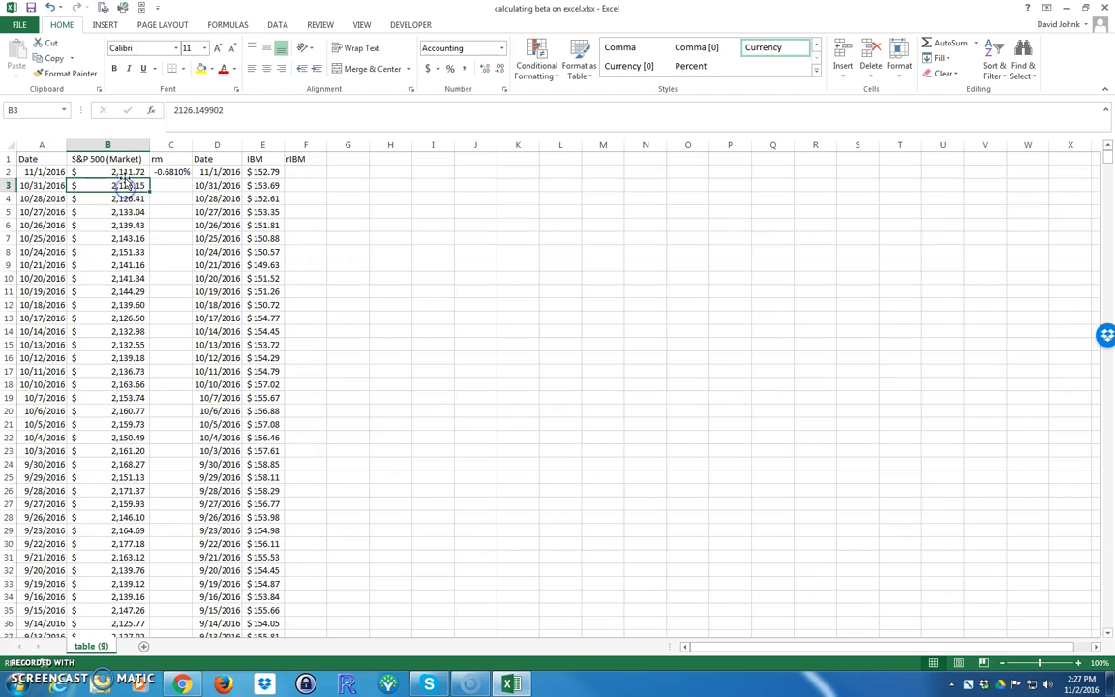
left_click(124, 173)
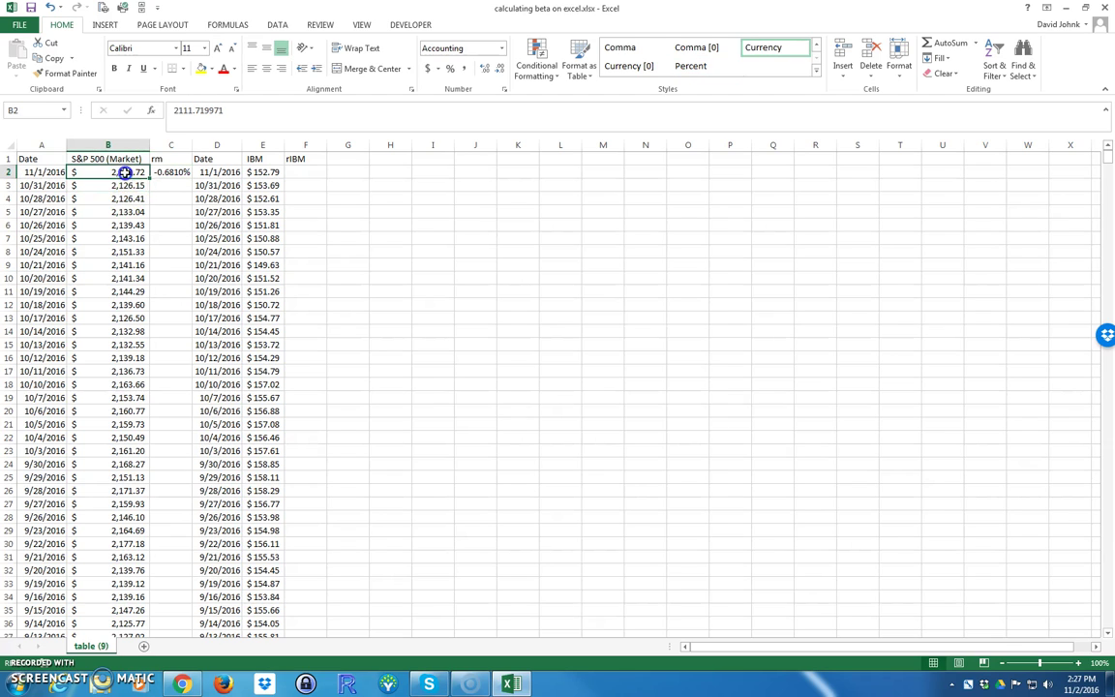
left_click(175, 171)
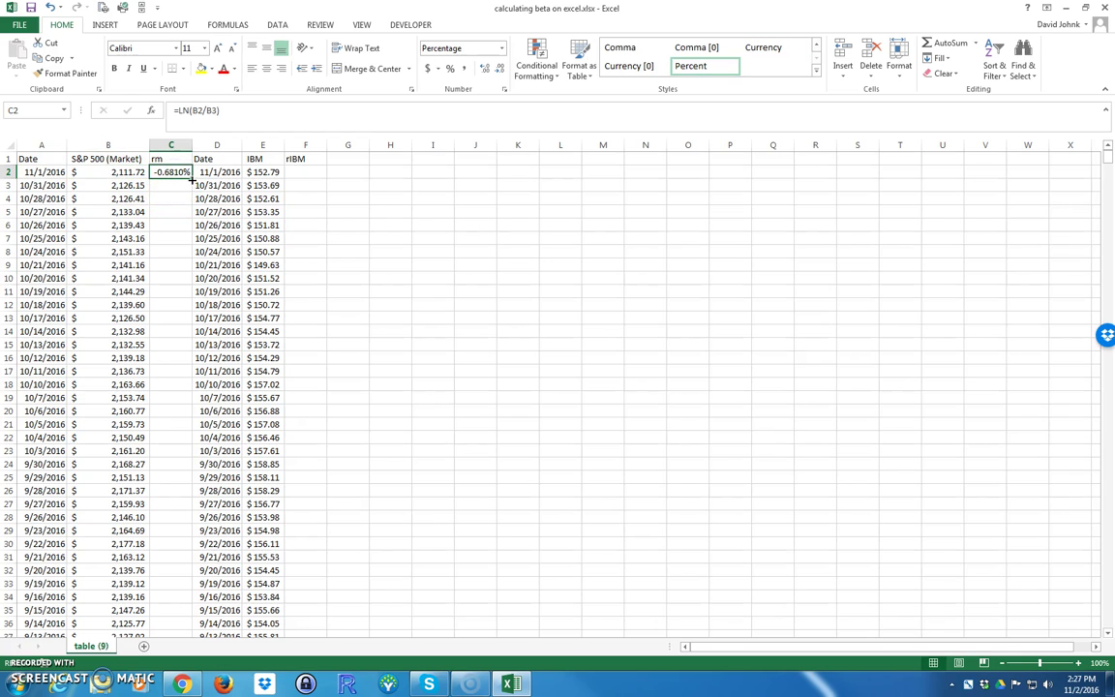
double_click(192, 179)
Step: Copy the log return formula from C2 into F2 and fill it down the rIBM column
left_click(173, 172)
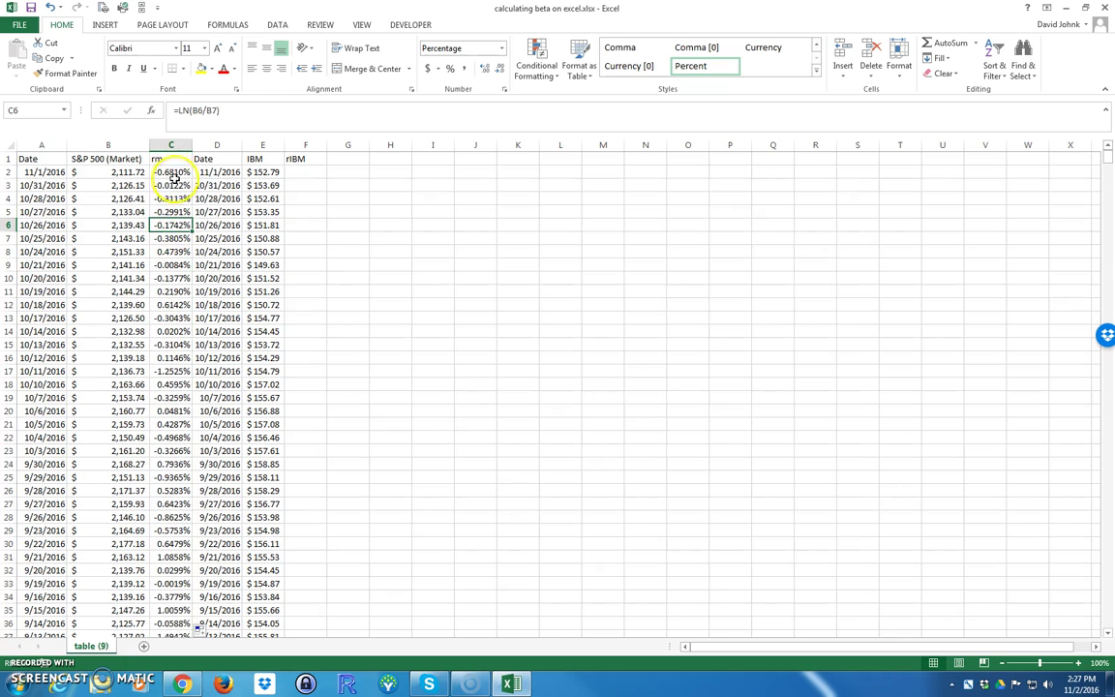
right_click(173, 172)
left_click(204, 194)
left_click_drag(300, 186, 299, 175)
right_click(299, 172)
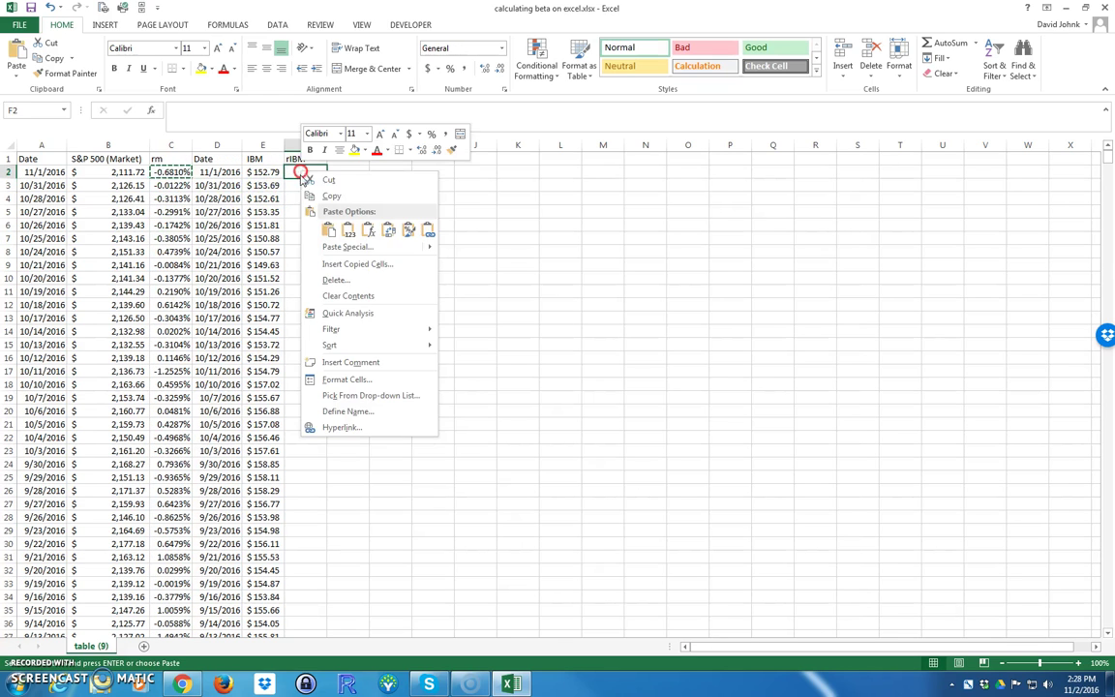
left_click(301, 227)
left_click_drag(325, 181, 326, 181)
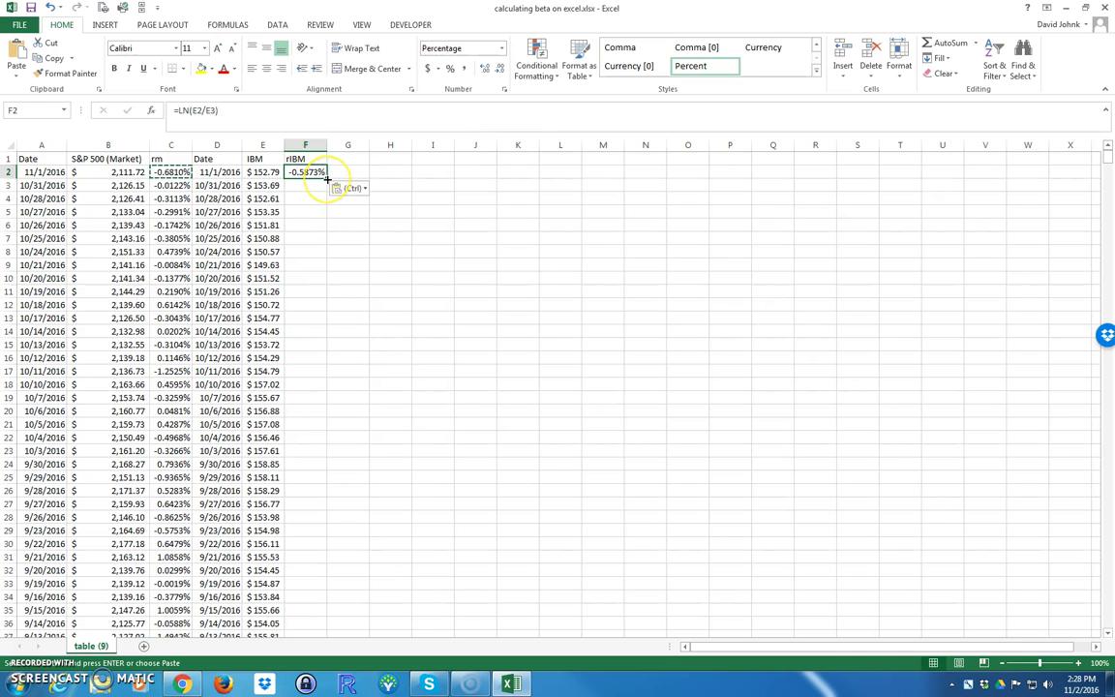
double_click(326, 179)
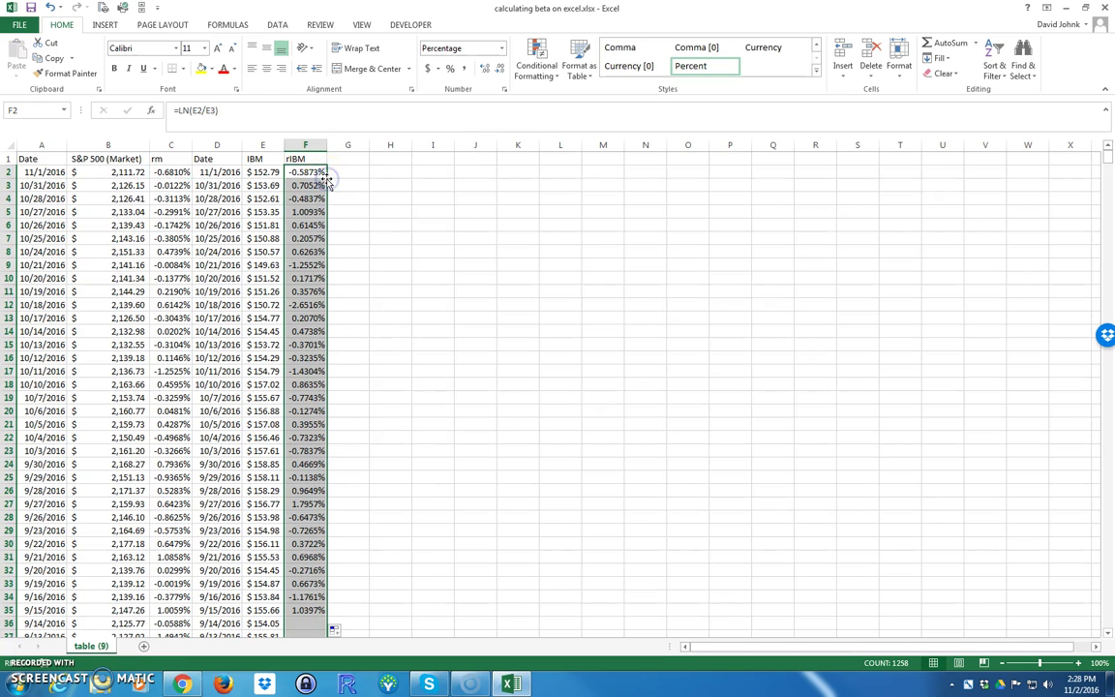
Step: Inspect the formula in C1259 and clear the return formulas from C1259 and F1259 in the last data row
left_click(235, 237)
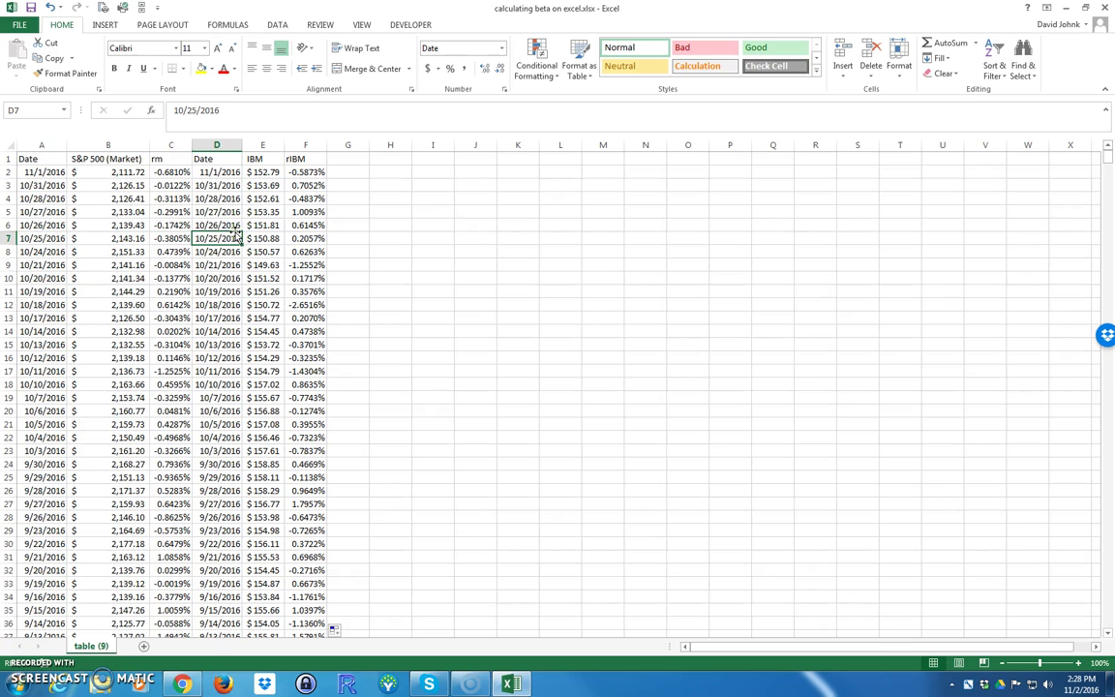
key("ctrl+shift+Down")
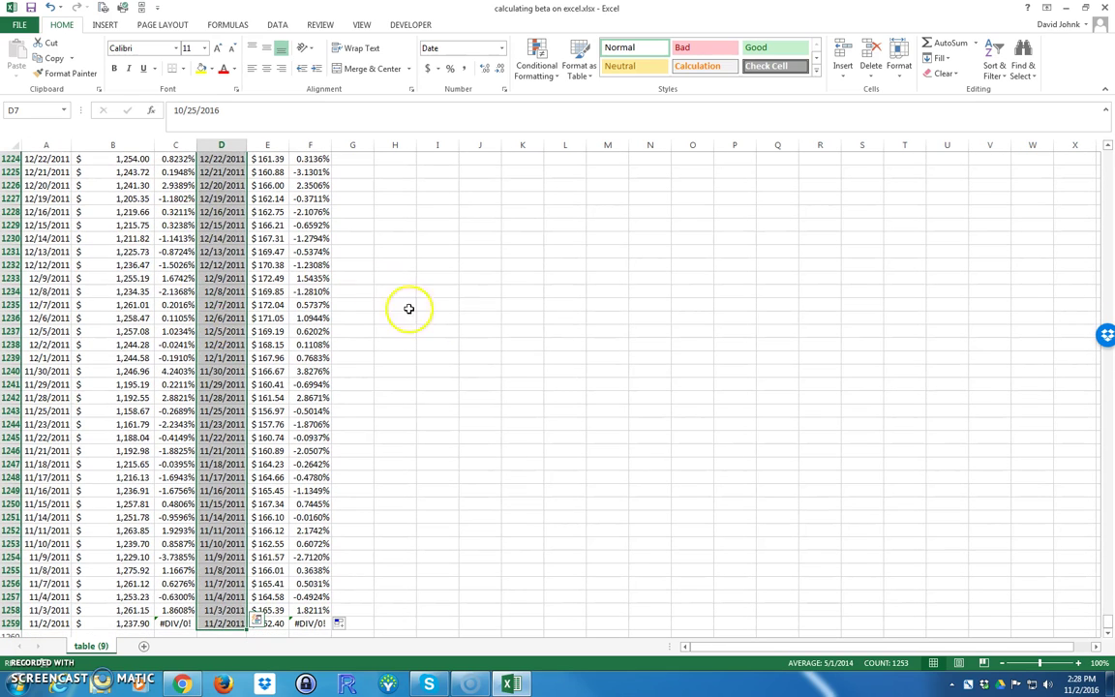
scroll(429, 324, "down", 3)
left_click(178, 504)
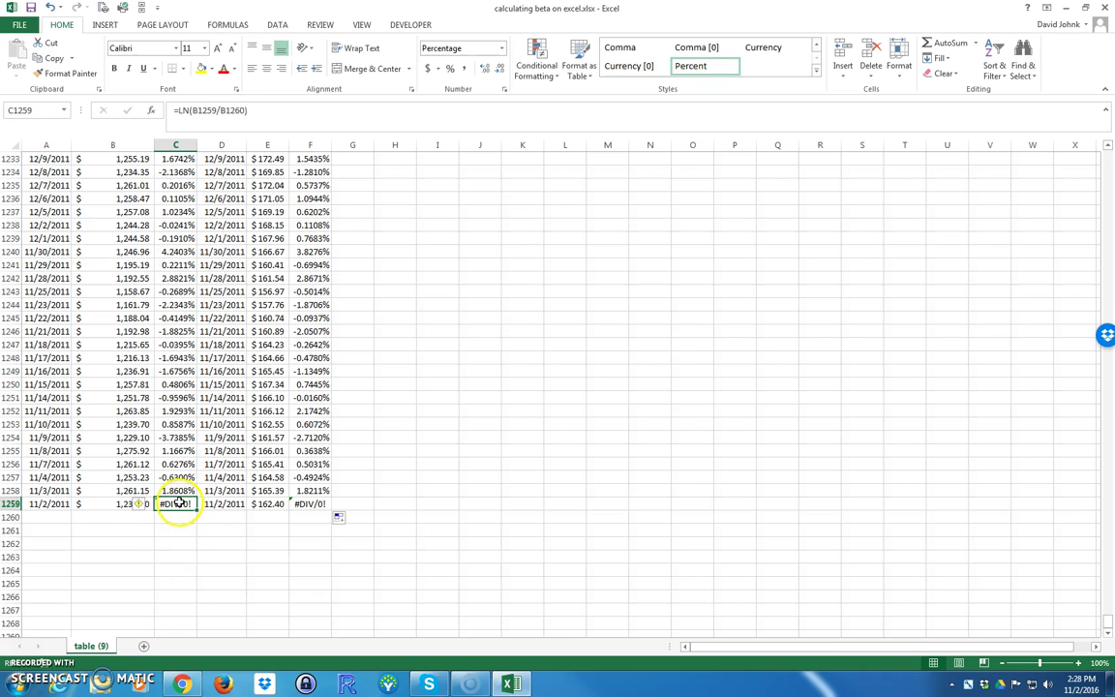
double_click(178, 504)
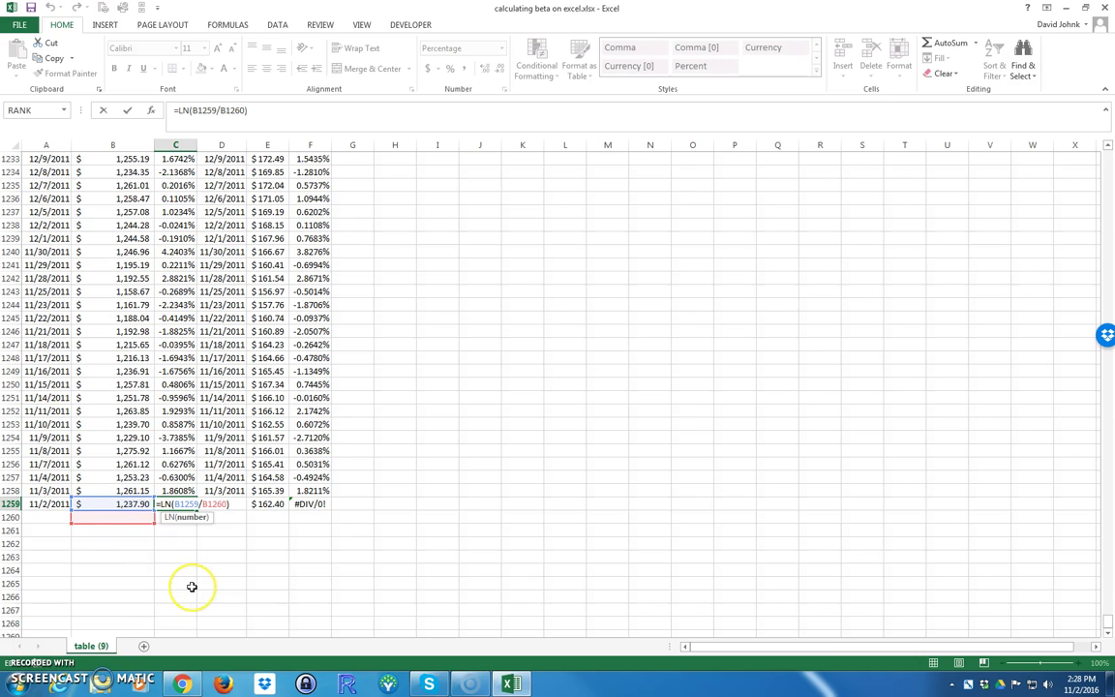
key("ctrl+Return")
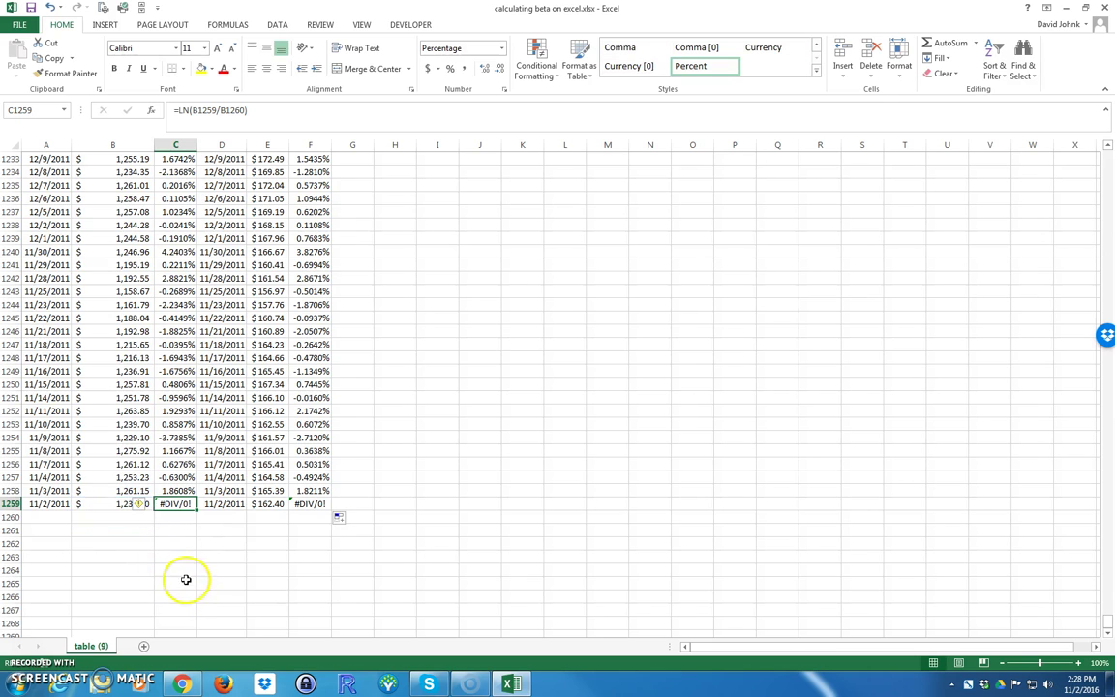
key("Delete")
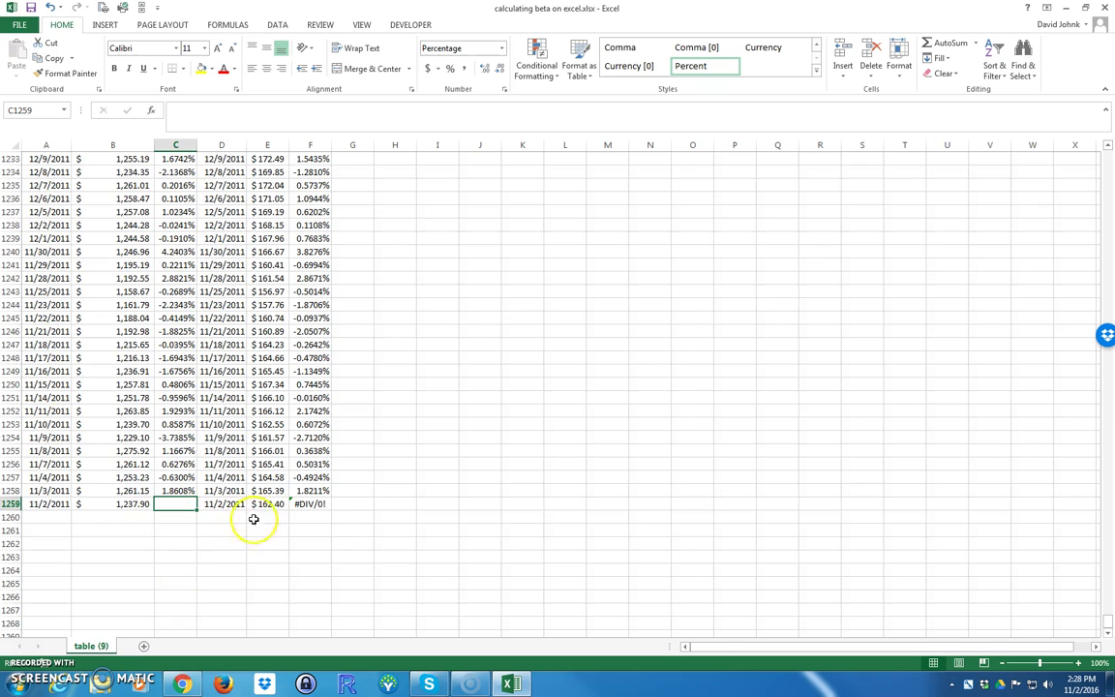
left_click(315, 503)
key("Delete")
left_click(231, 536)
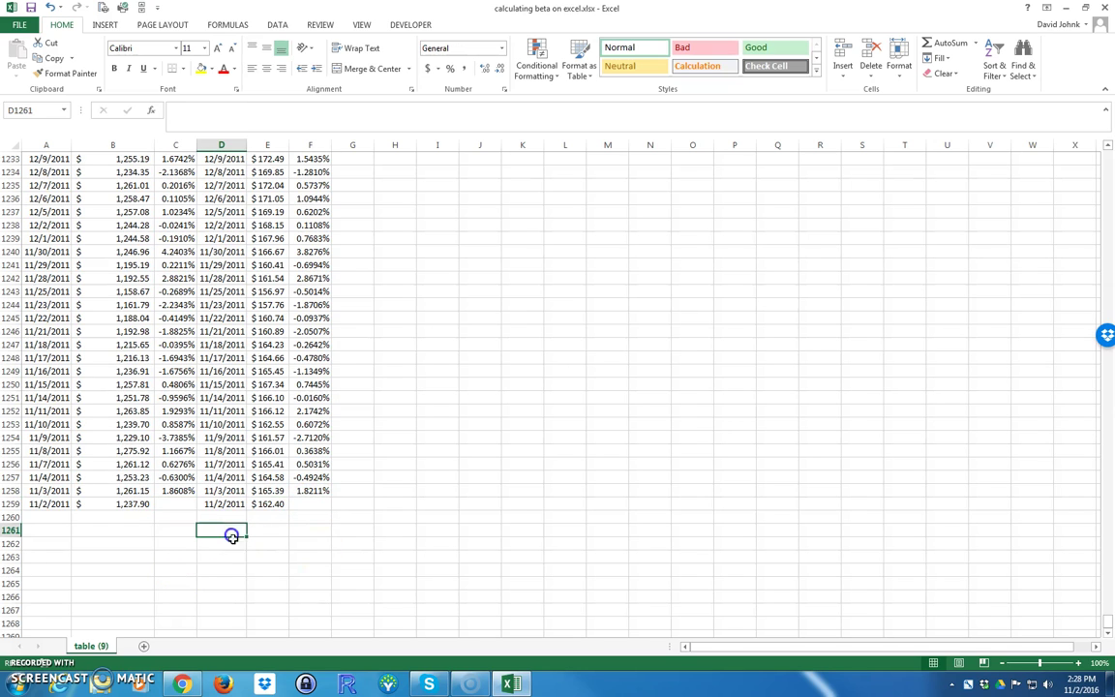
left_click(162, 503)
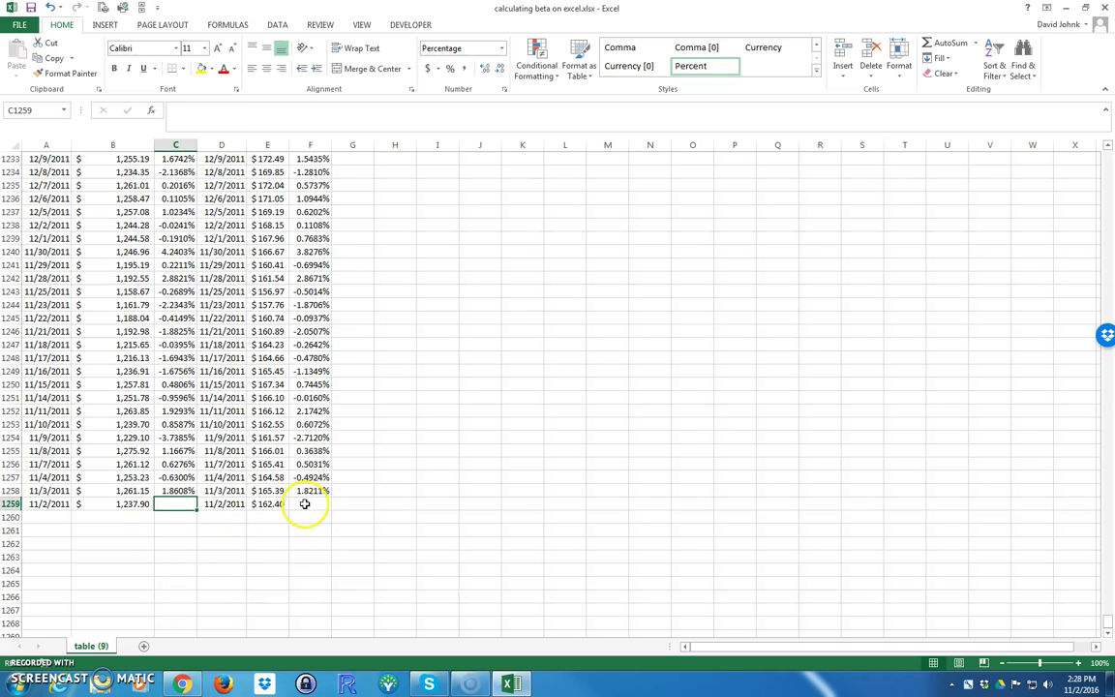
left_click(308, 504)
Step: Review the rm and rIBM headers, the 11/1/2016 prices in B2 and E2, and the market return in C2
left_click_drag(1108, 622, 1108, 155)
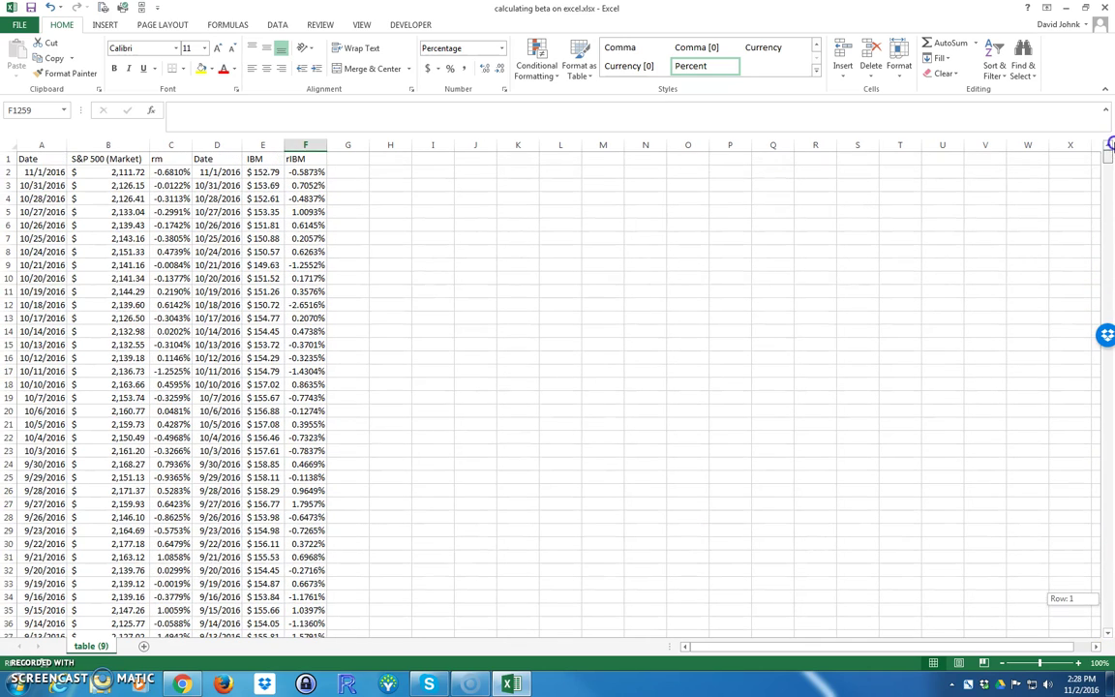
left_click(428, 279)
left_click(165, 159)
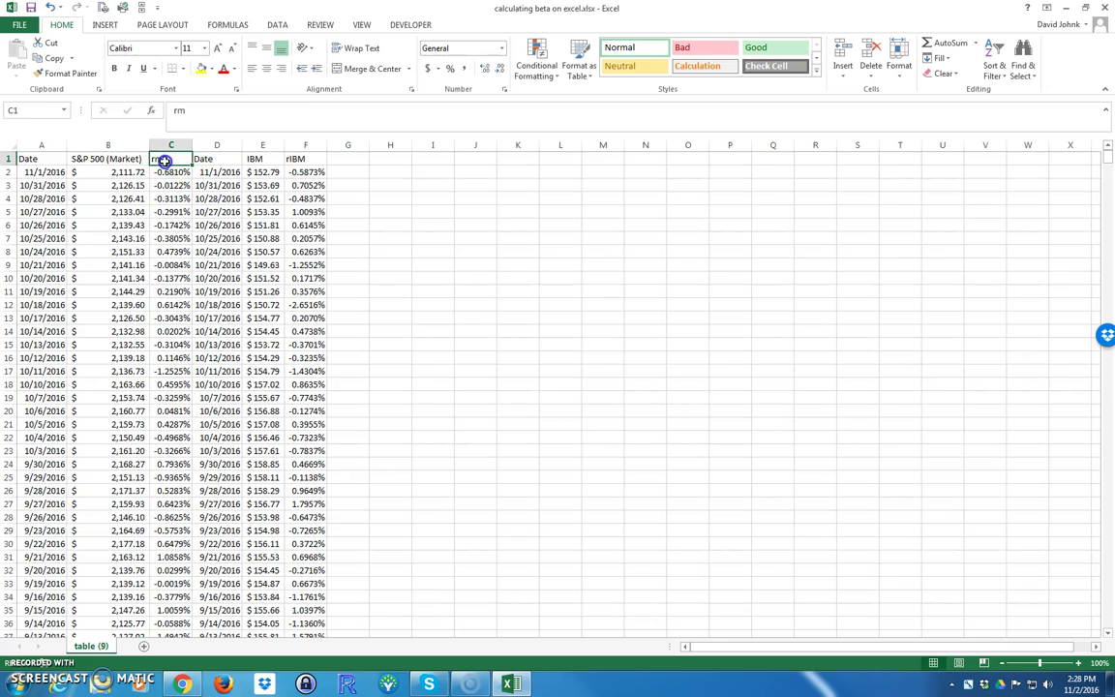
left_click(296, 159)
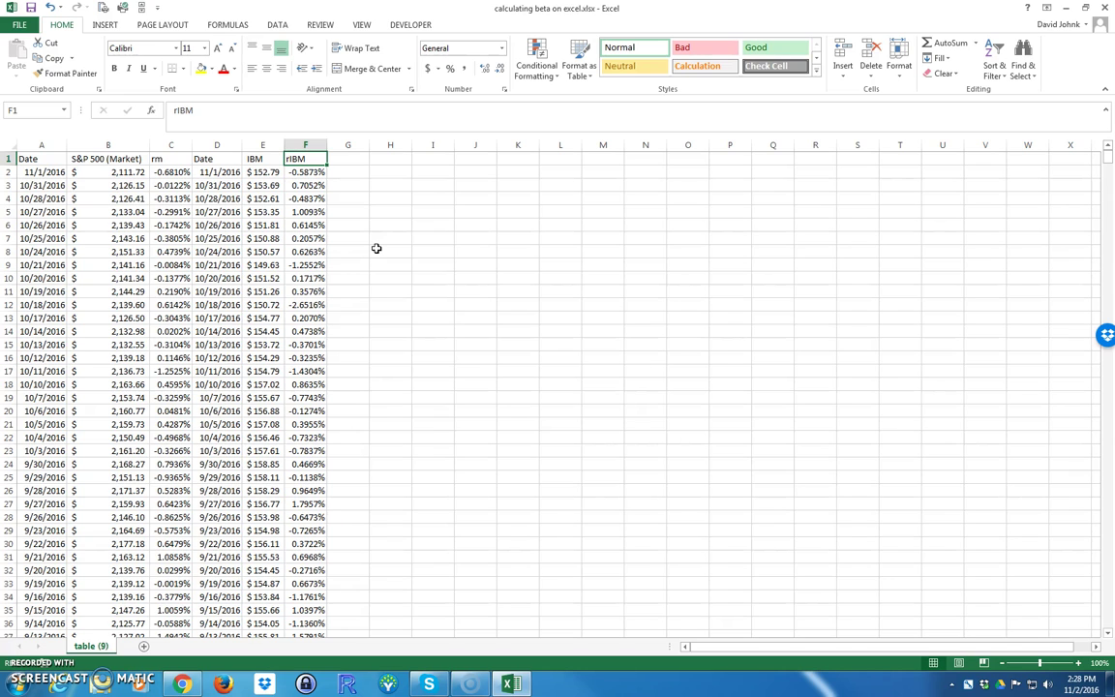
left_click(256, 173)
left_click(106, 172)
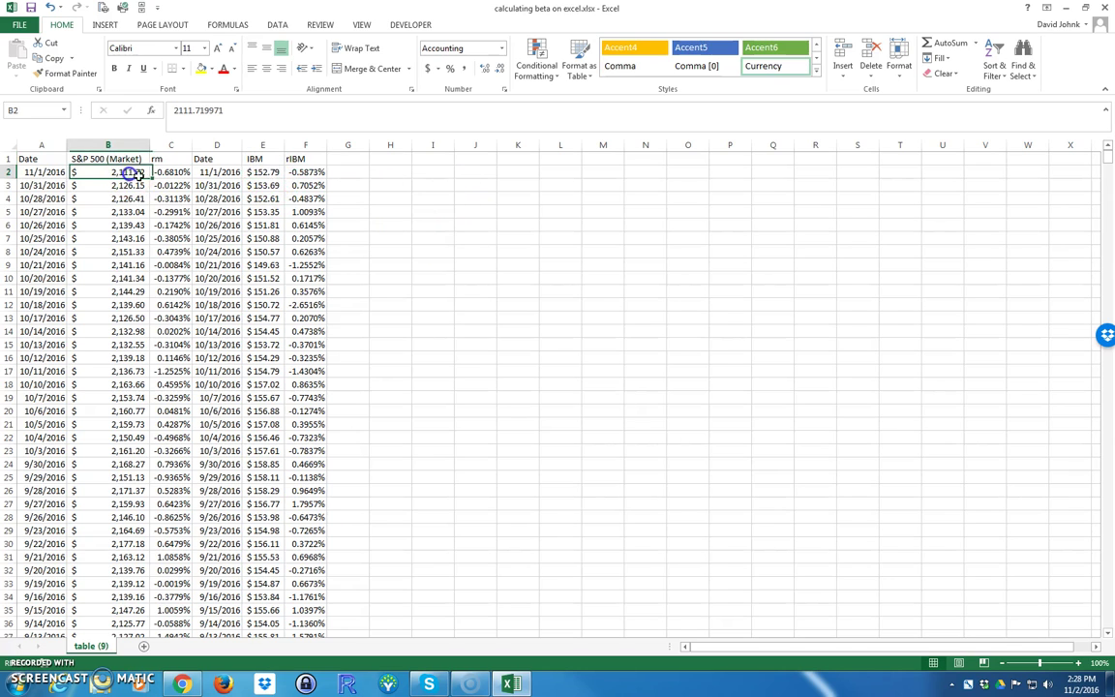
left_click(171, 173)
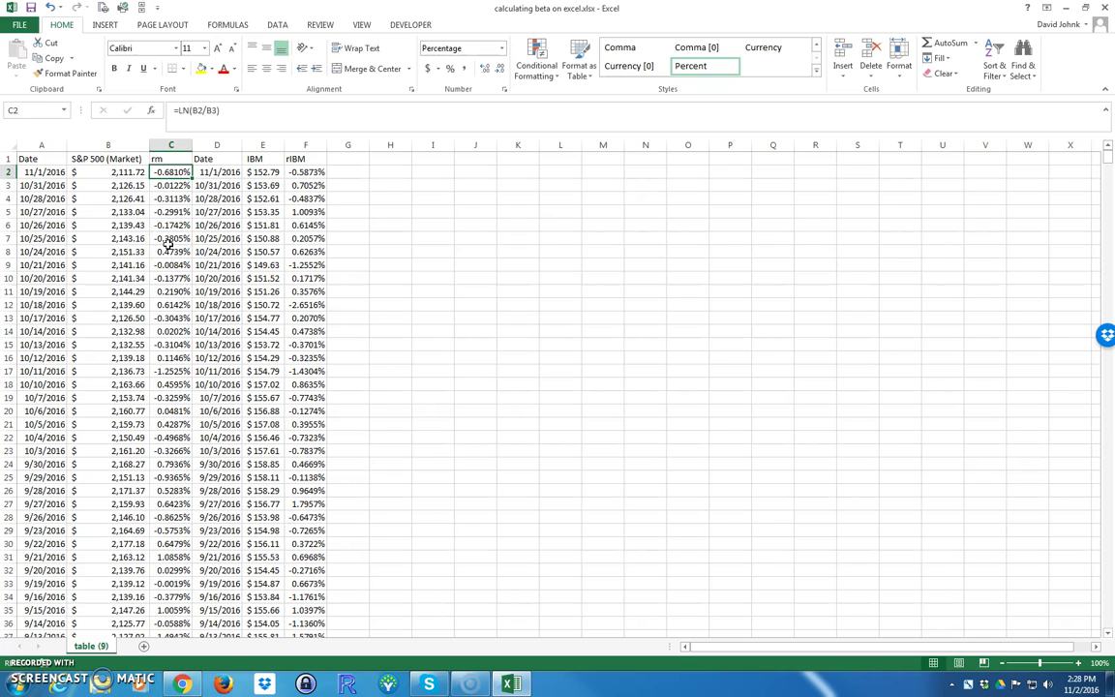
Step: Insert a scatter chart of the rm returns in C1:C1258 and rIBM returns in F1:F1258, and enlarge it across about columns K to X
left_click_drag(165, 159, 149, 323)
left_click_drag(167, 279, 170, 266)
left_click_drag(185, 159, 152, 279)
key("ctrl+shift+Down")
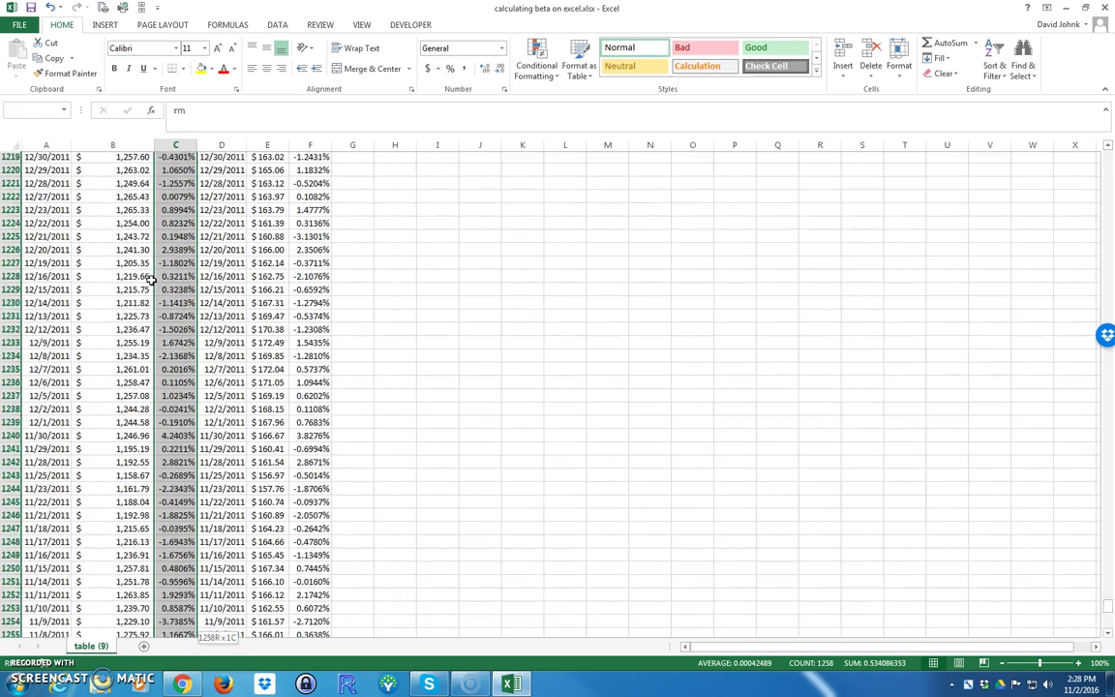
scroll(152, 279, "up", 16)
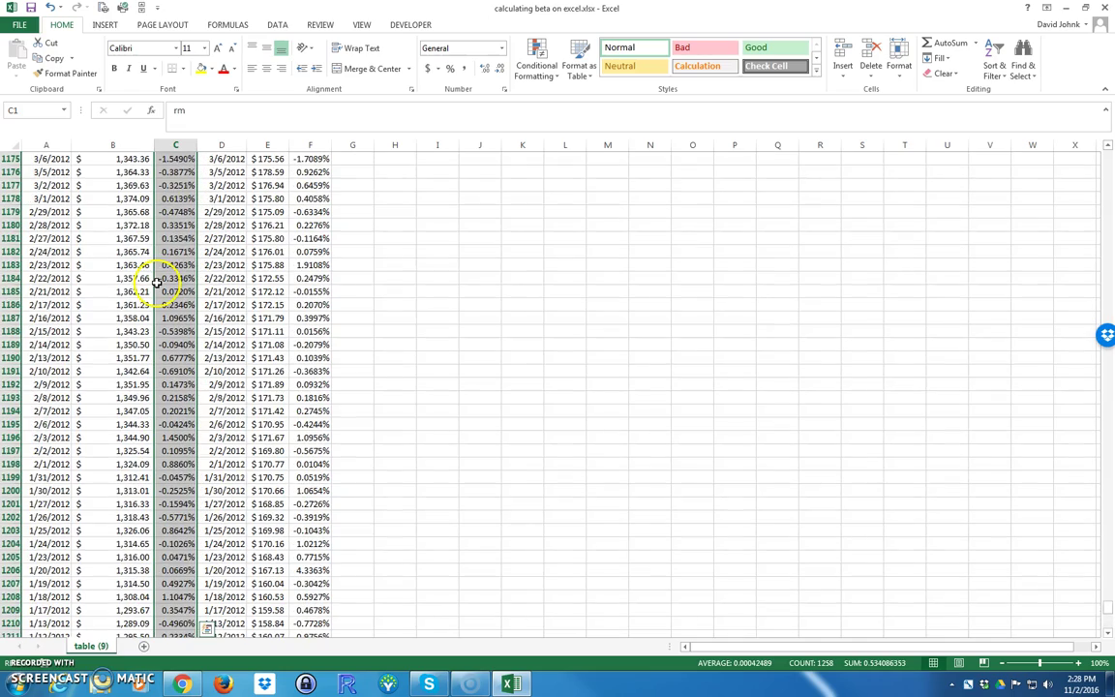
left_click_drag(1107, 602, 1095, 132)
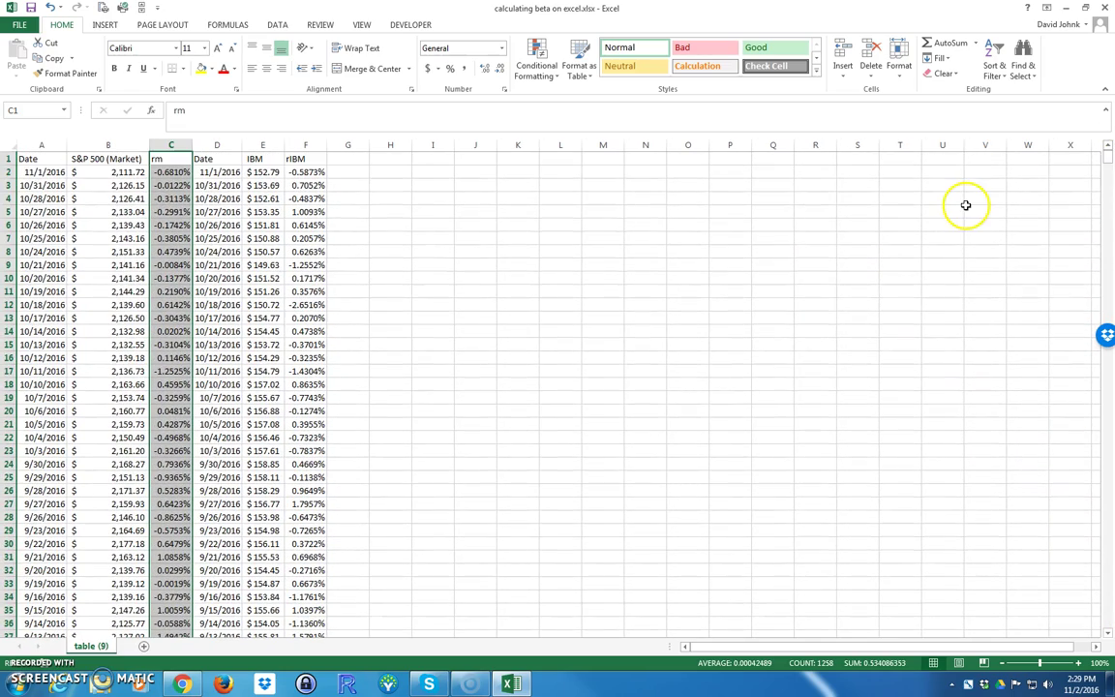
left_click_drag(299, 158, 309, 261)
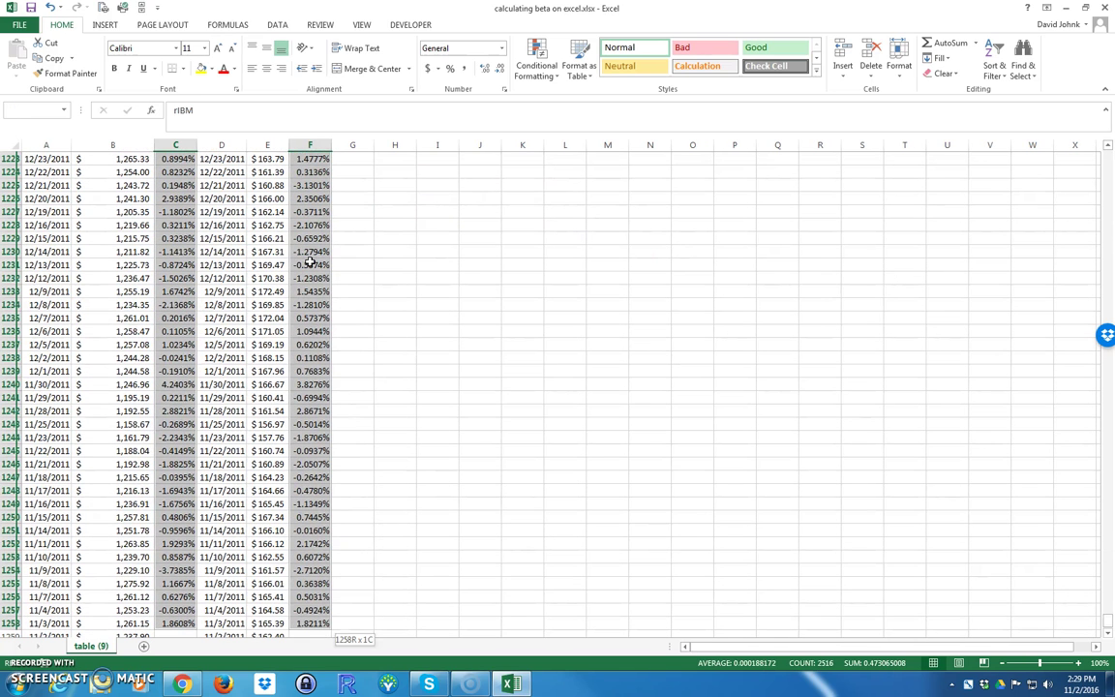
left_click_drag(1108, 625, 1109, 157)
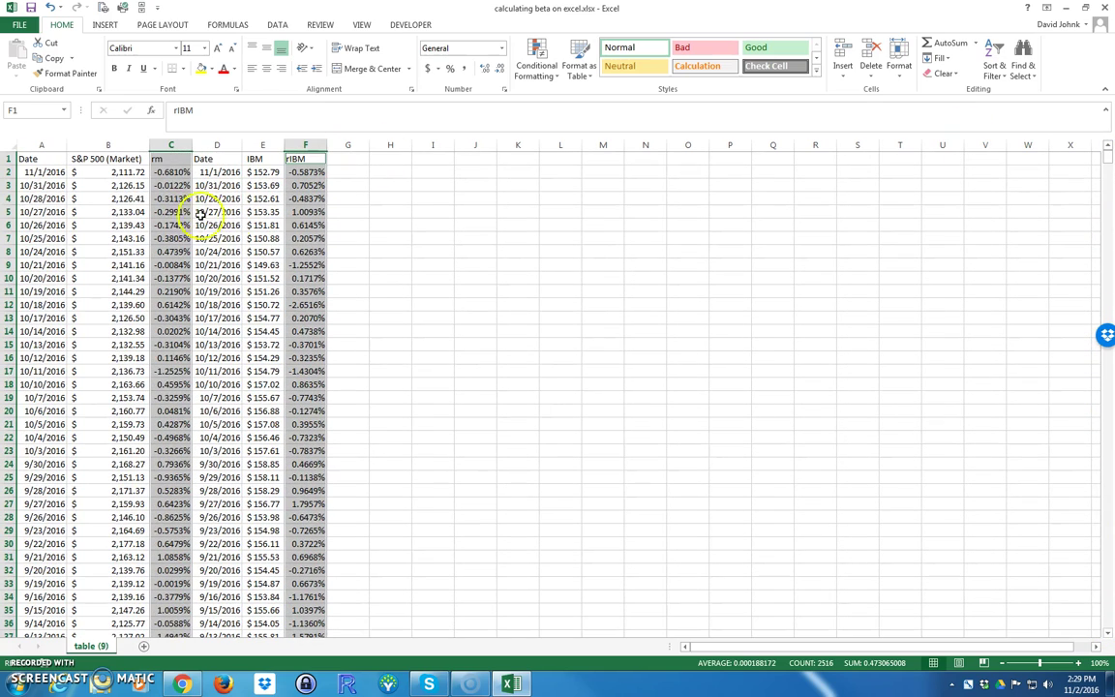
left_click(106, 25)
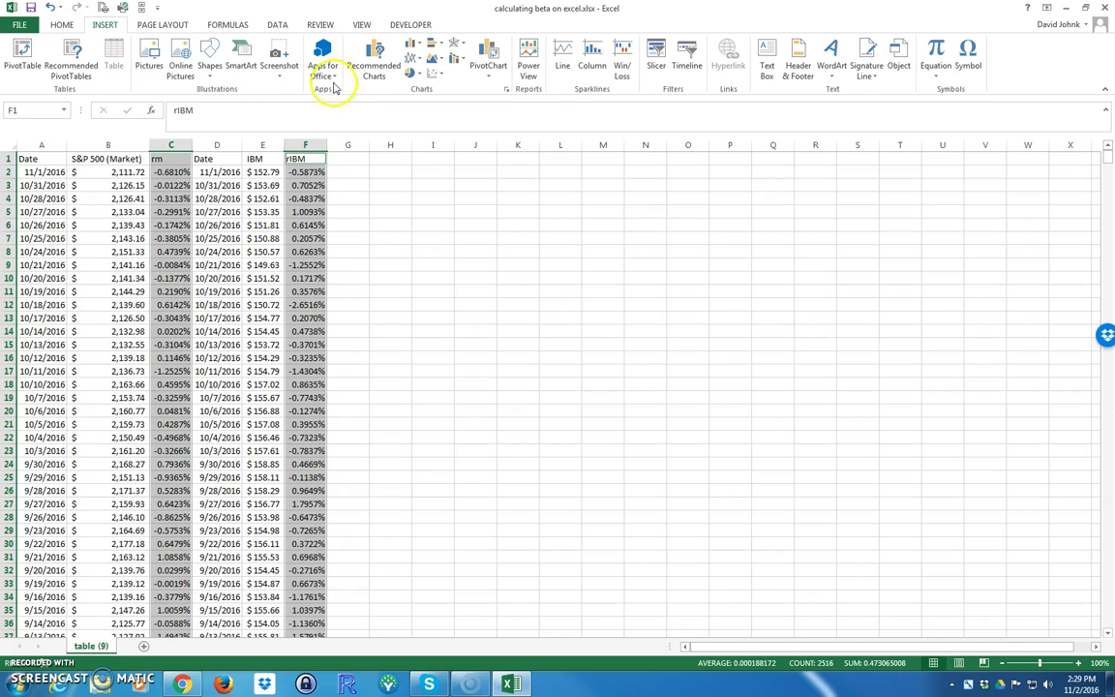
left_click(434, 77)
left_click(443, 115)
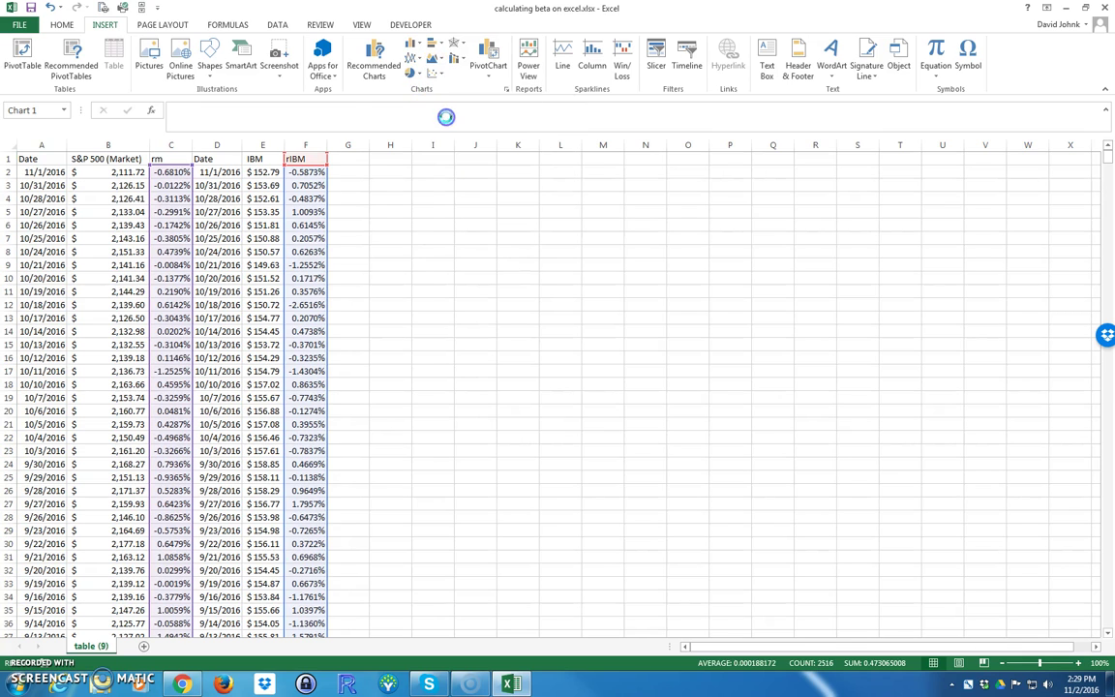
left_click_drag(431, 312, 526, 161)
left_click_drag(820, 352, 1083, 443)
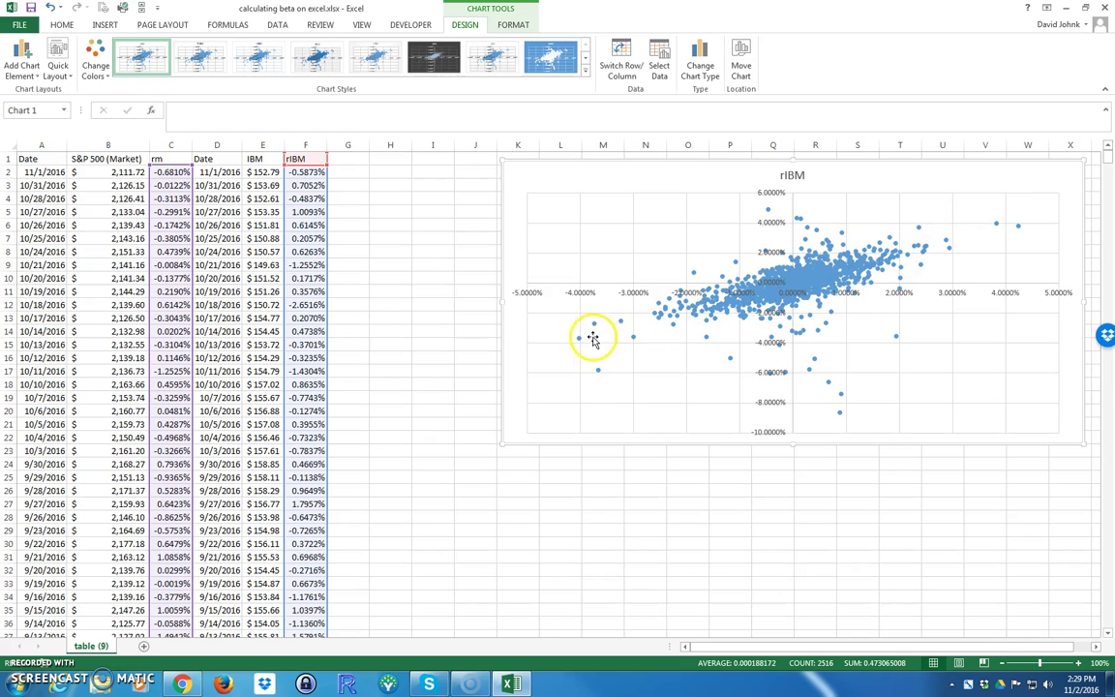
Step: Add a linear trendline to the rIBM series with its equation and R-squared value displayed on the chart
left_click(1019, 229)
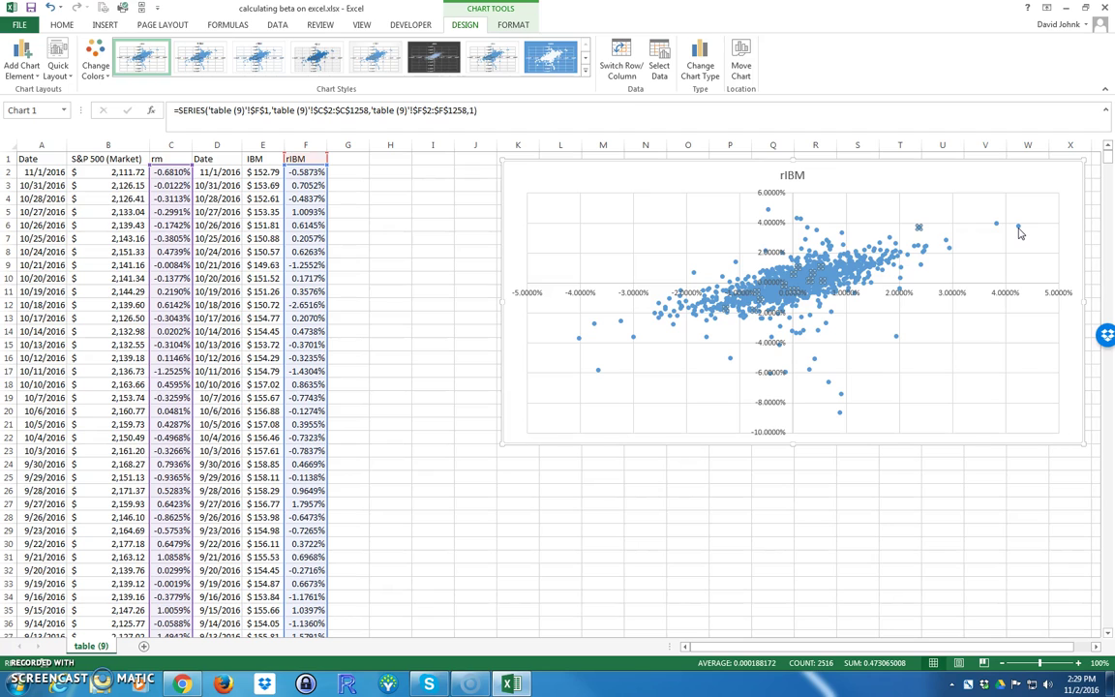
right_click(1018, 229)
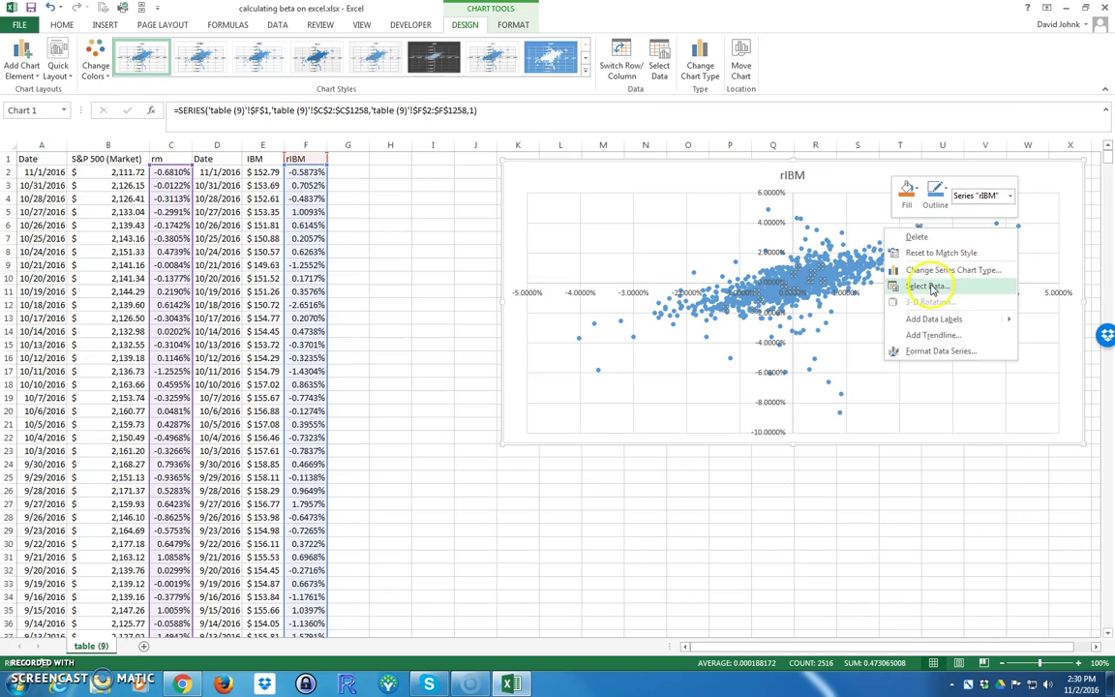
left_click(919, 336)
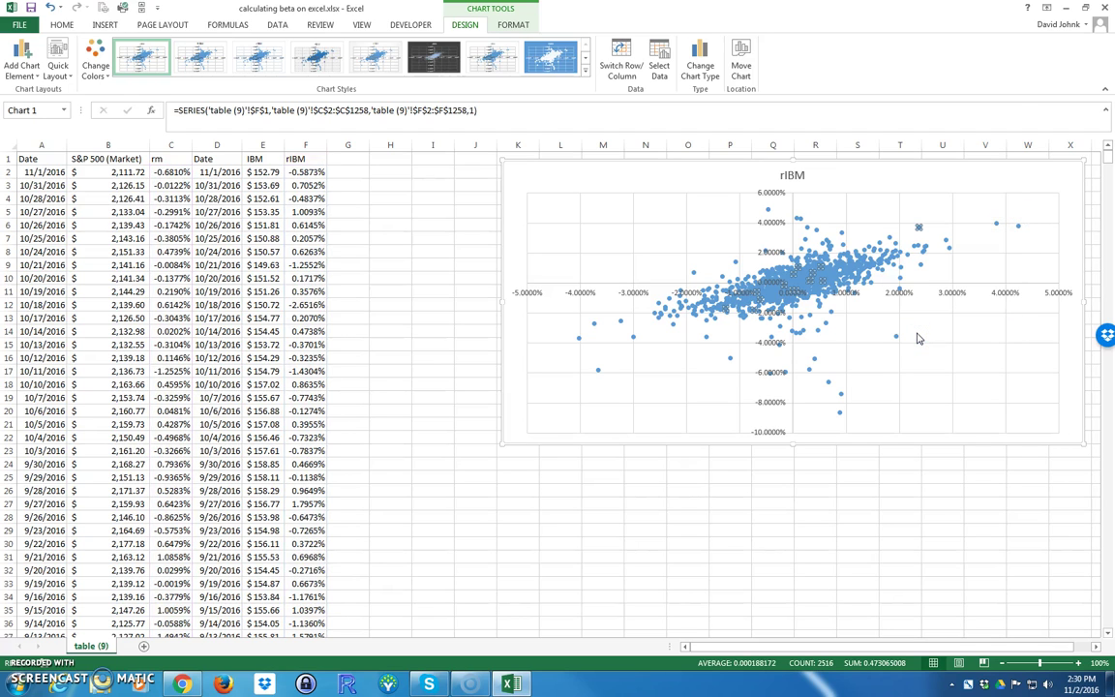
left_click(999, 277)
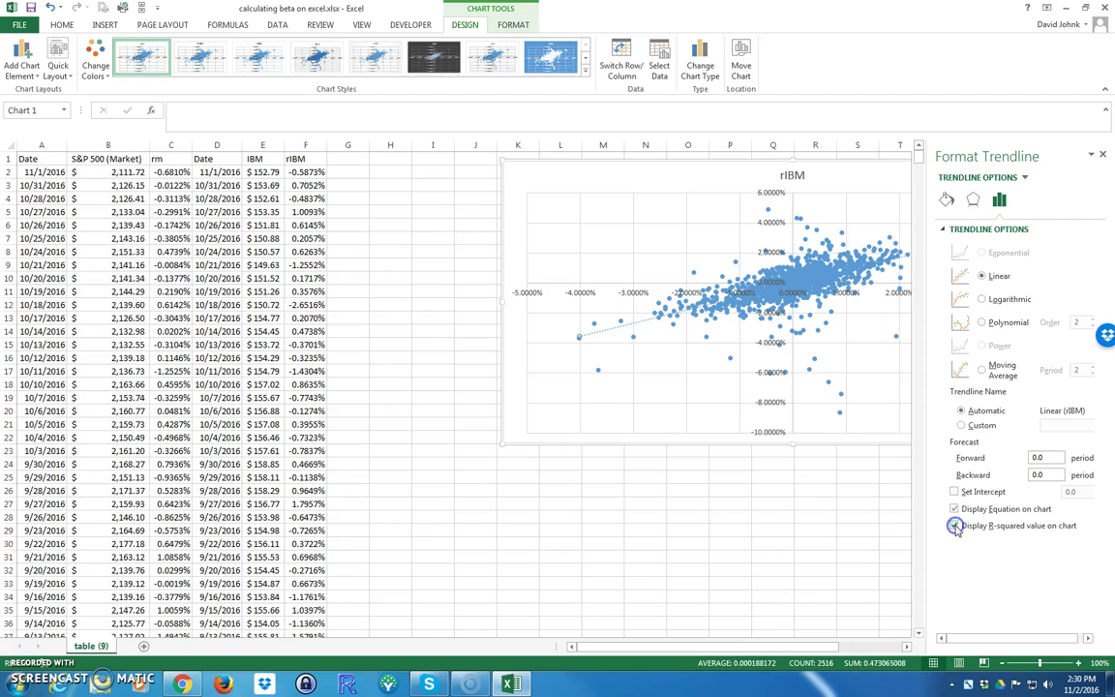
left_click(1102, 156)
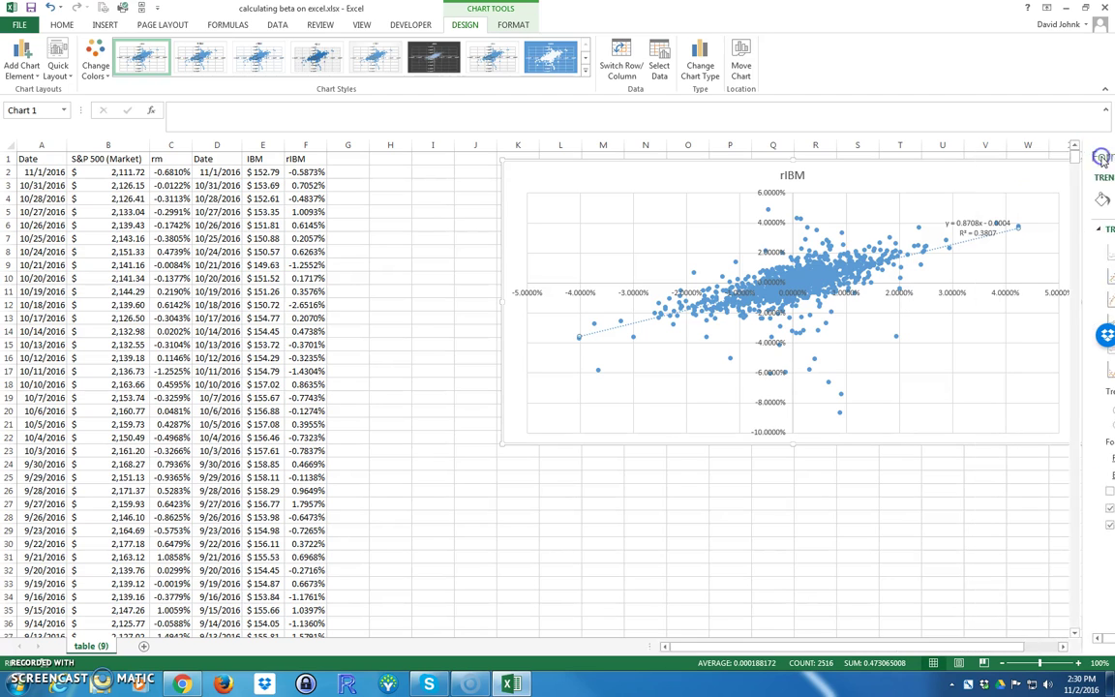
Step: Move the trendline equation and R² label to the chart's upper-left corner and narrow the chart slightly from its left edge
left_click(971, 217)
left_click_drag(971, 215, 573, 166)
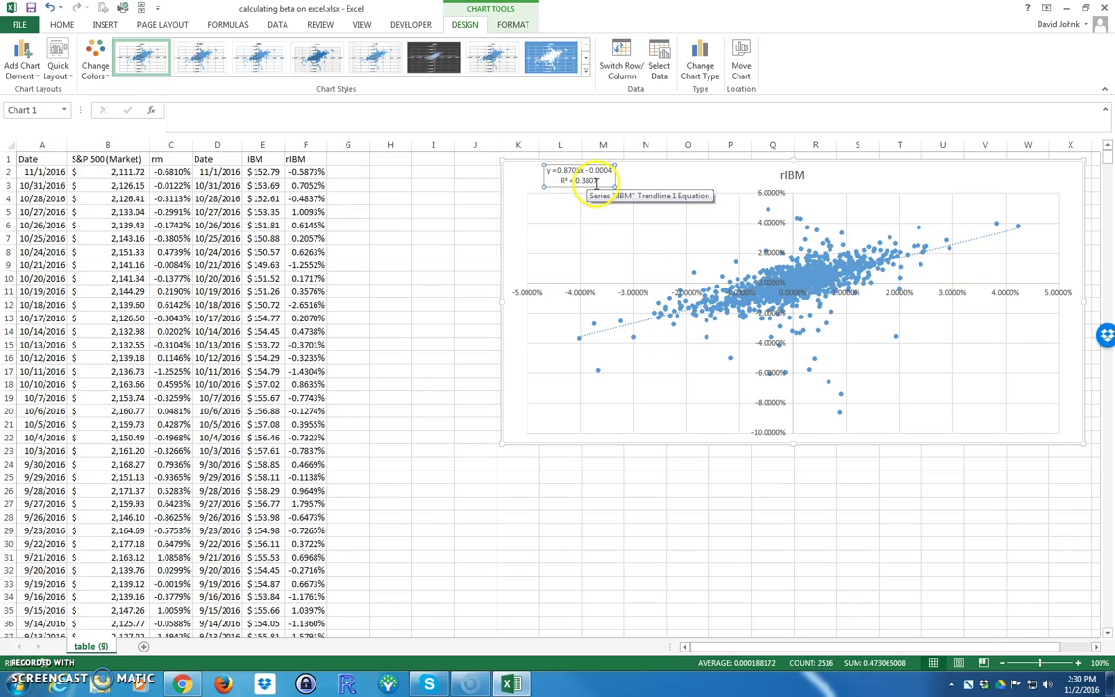
left_click_drag(600, 182, 600, 229)
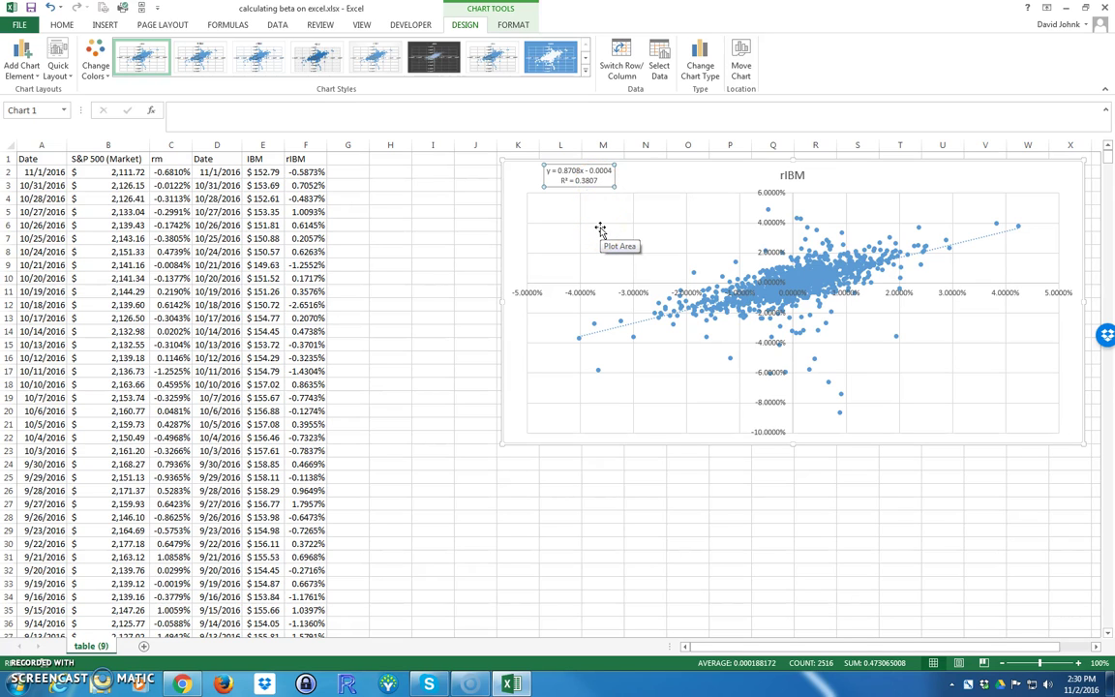
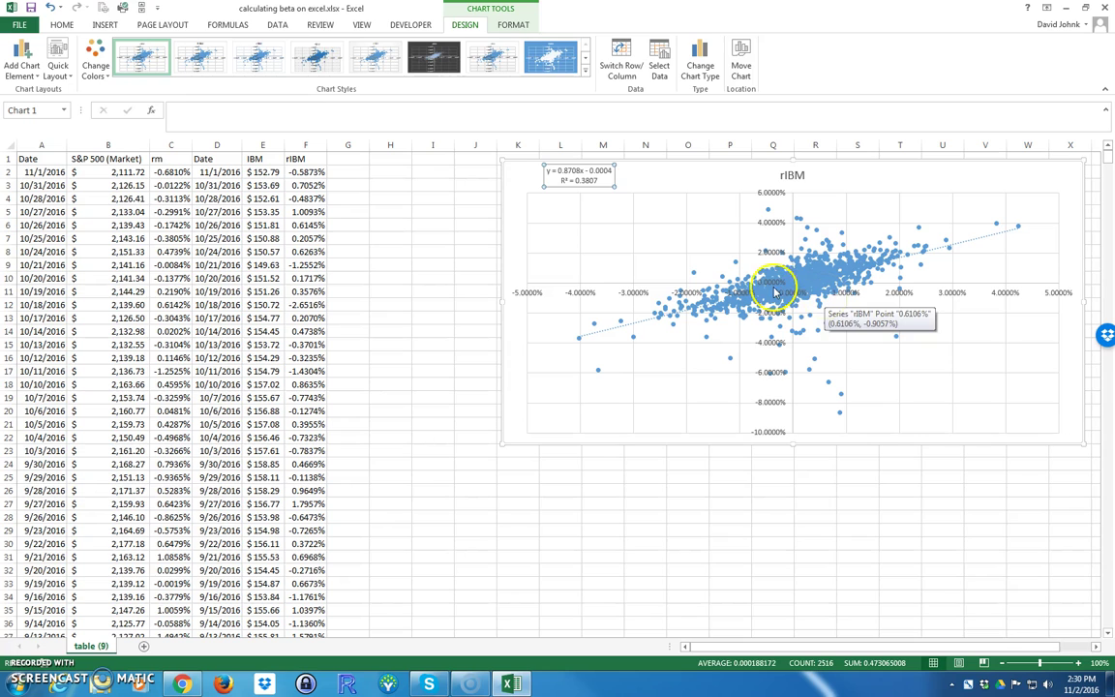
left_click(508, 304)
left_click_drag(503, 303, 527, 304)
left_click(440, 317)
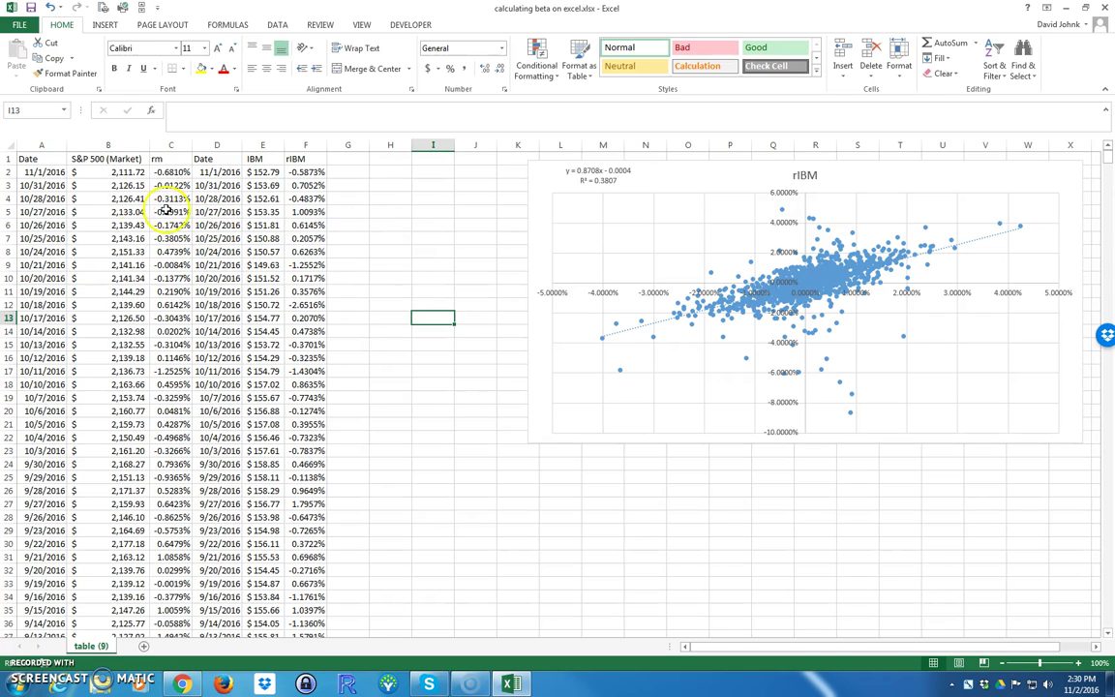
Step: Name the market return range C2:C1258 rm
left_click_drag(166, 172, 159, 279)
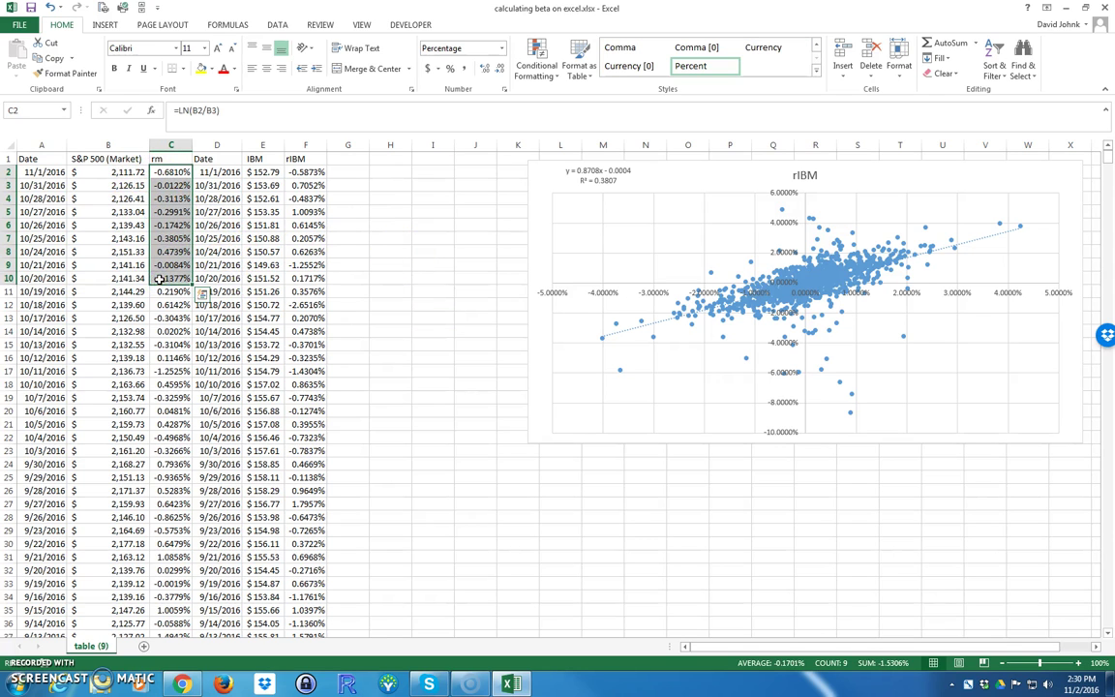
left_click_drag(165, 172, 172, 225)
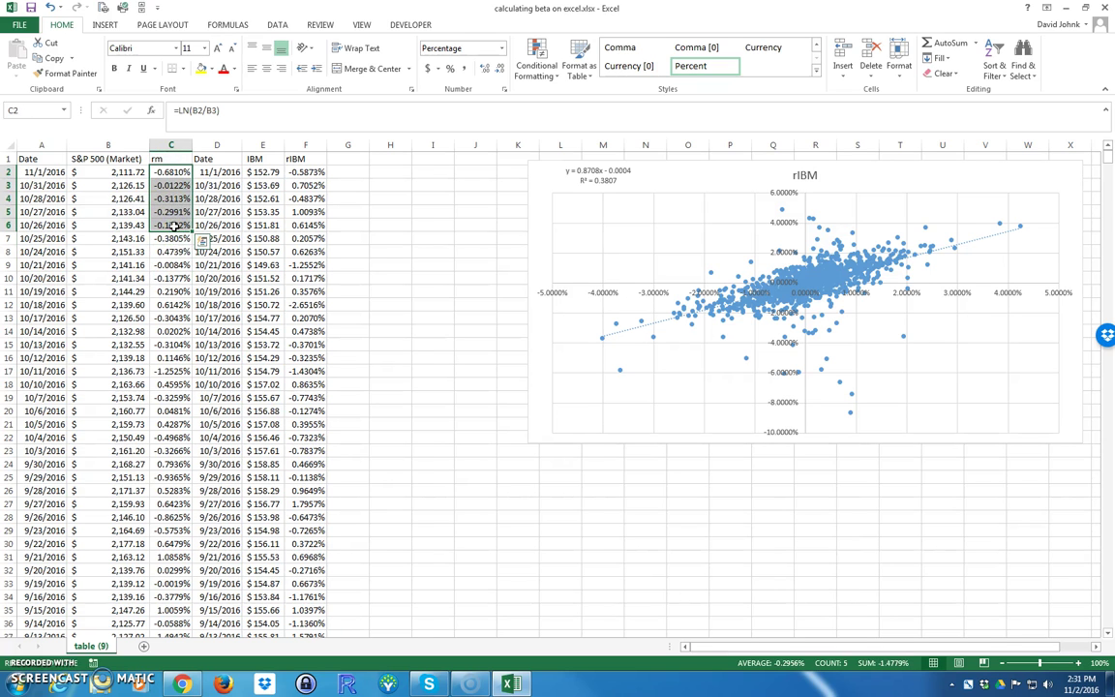
key("ctrl+shift+Down")
left_click(21, 108)
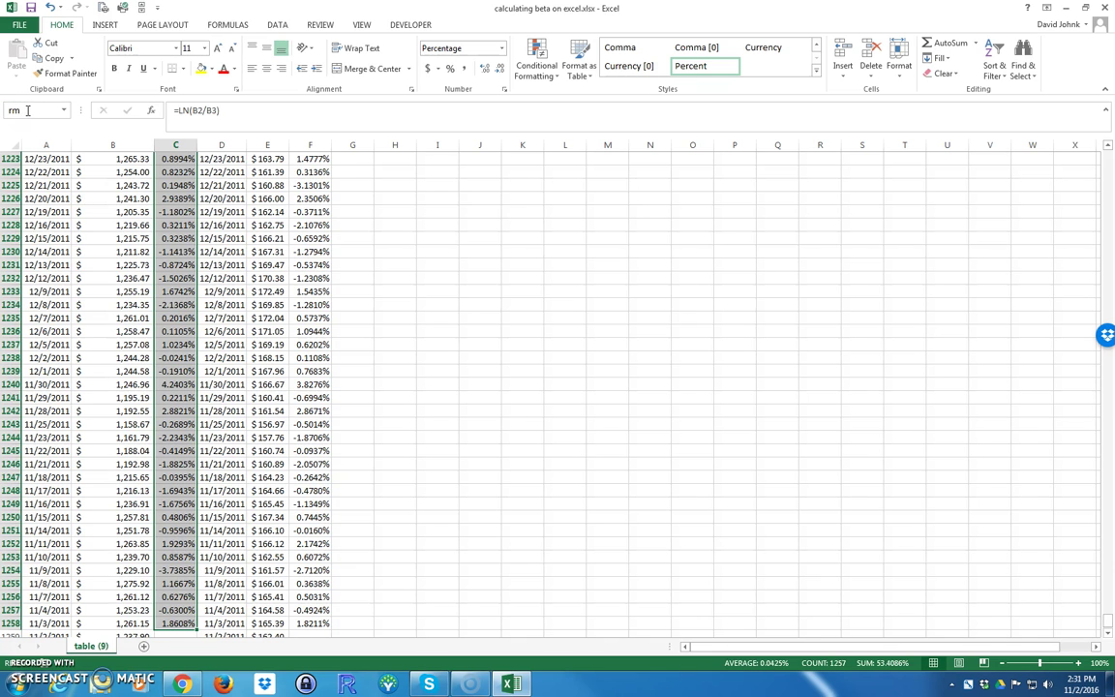
key("Return")
Step: Name the IBM return range F2:F1258 ribm
left_click_drag(300, 172, 306, 264)
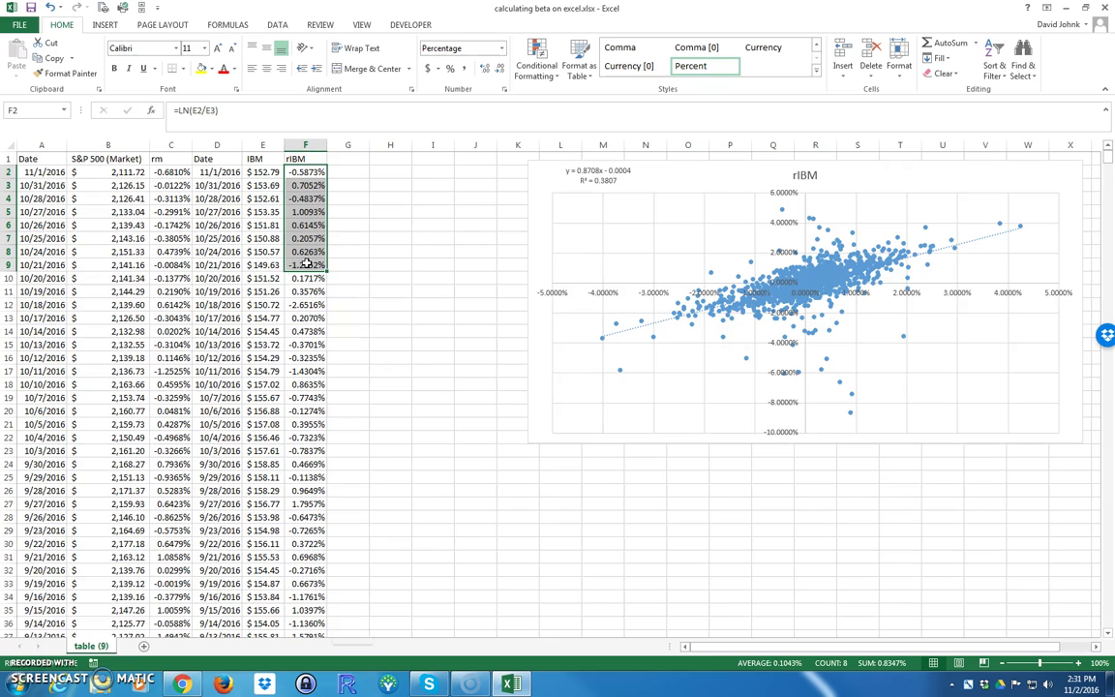
key("ctrl+shift+Down")
left_click(13, 109)
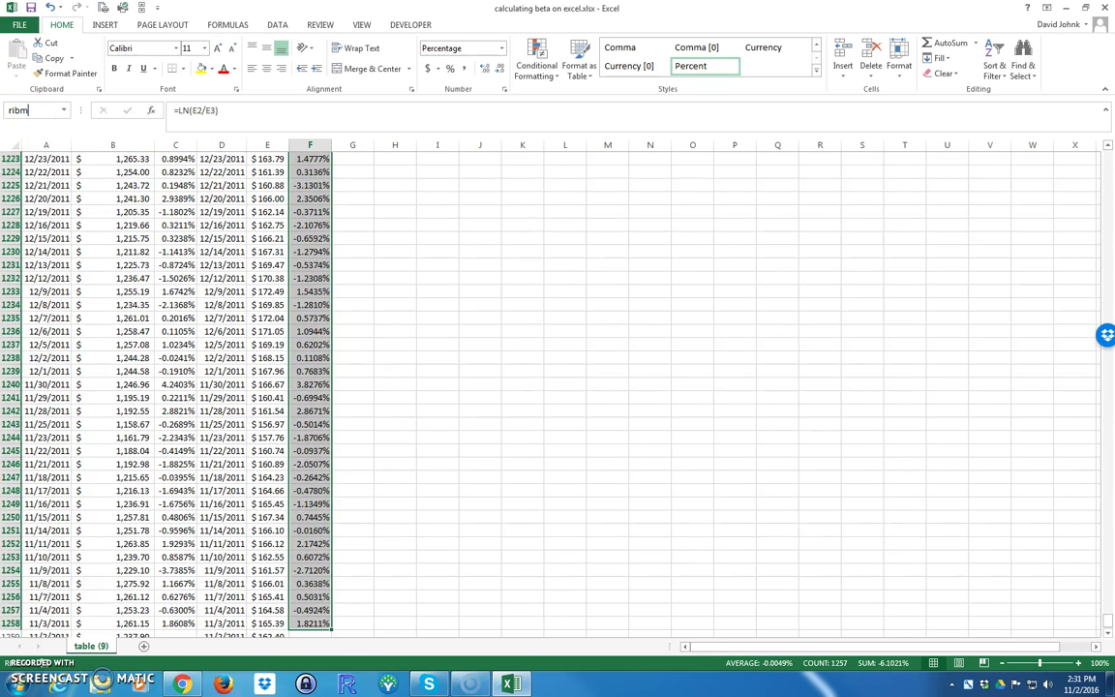
key("Return")
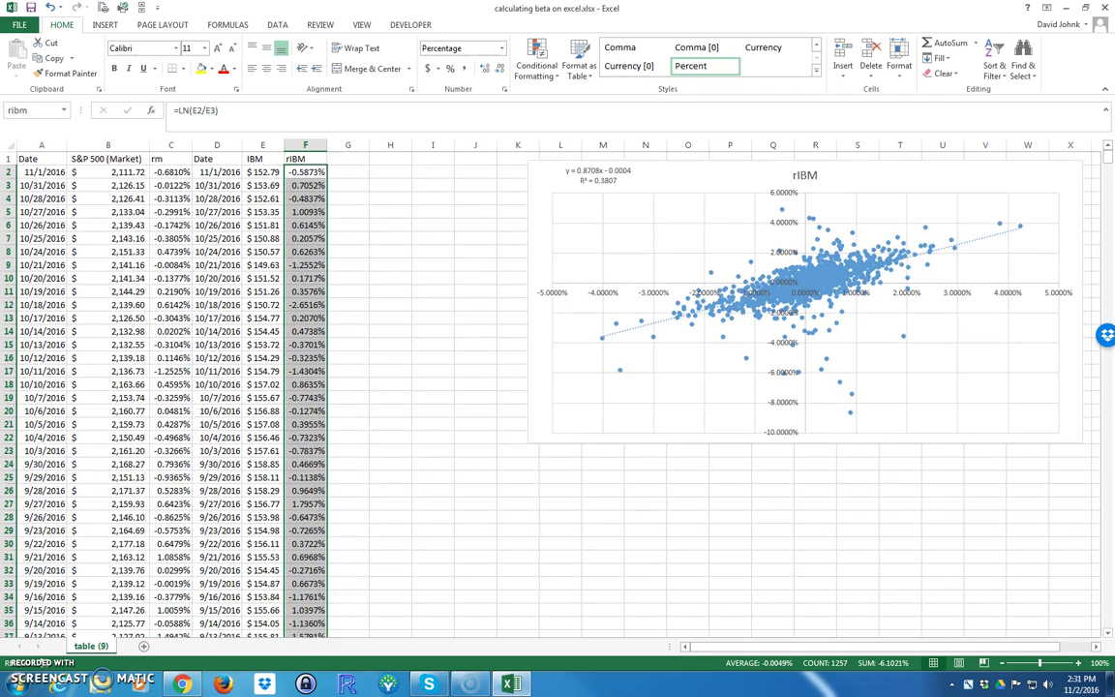
Step: Check the cells covered by the named ranges rm and ribm by going to each one
left_click(63, 109)
left_click(29, 142)
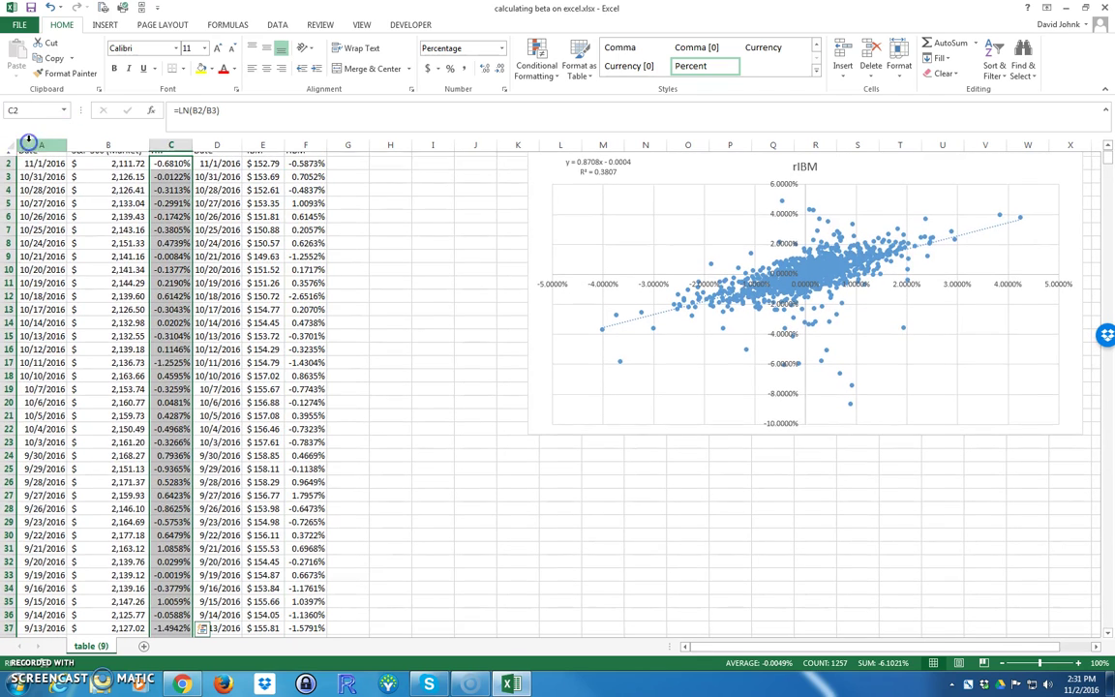
left_click(63, 109)
left_click(29, 127)
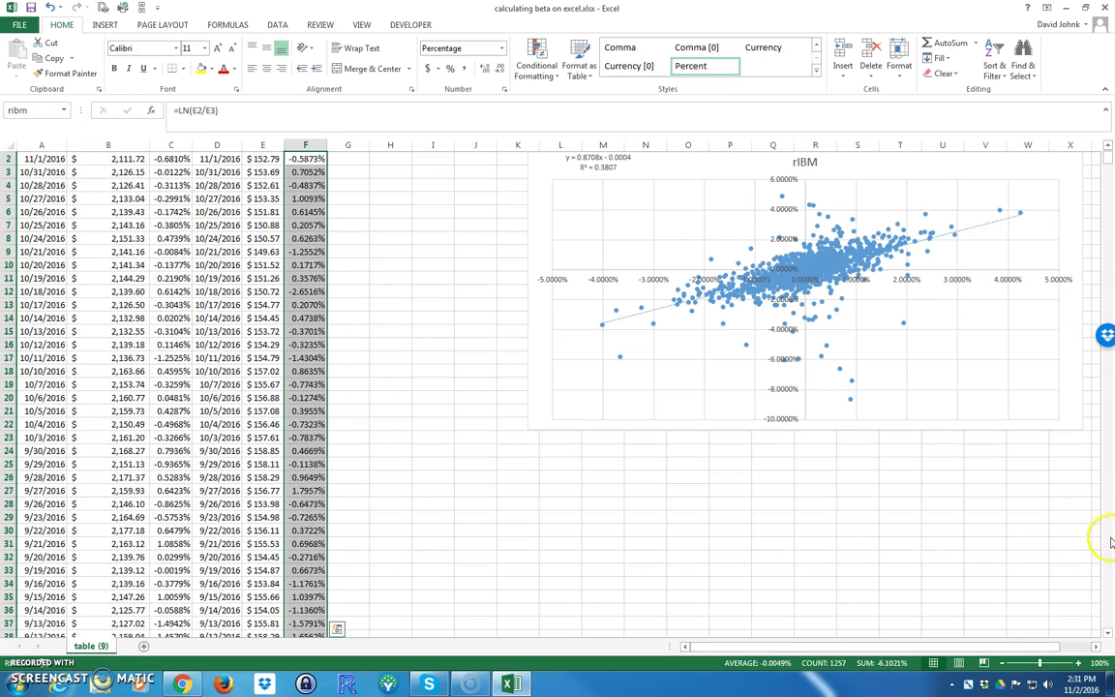
left_click(1108, 150)
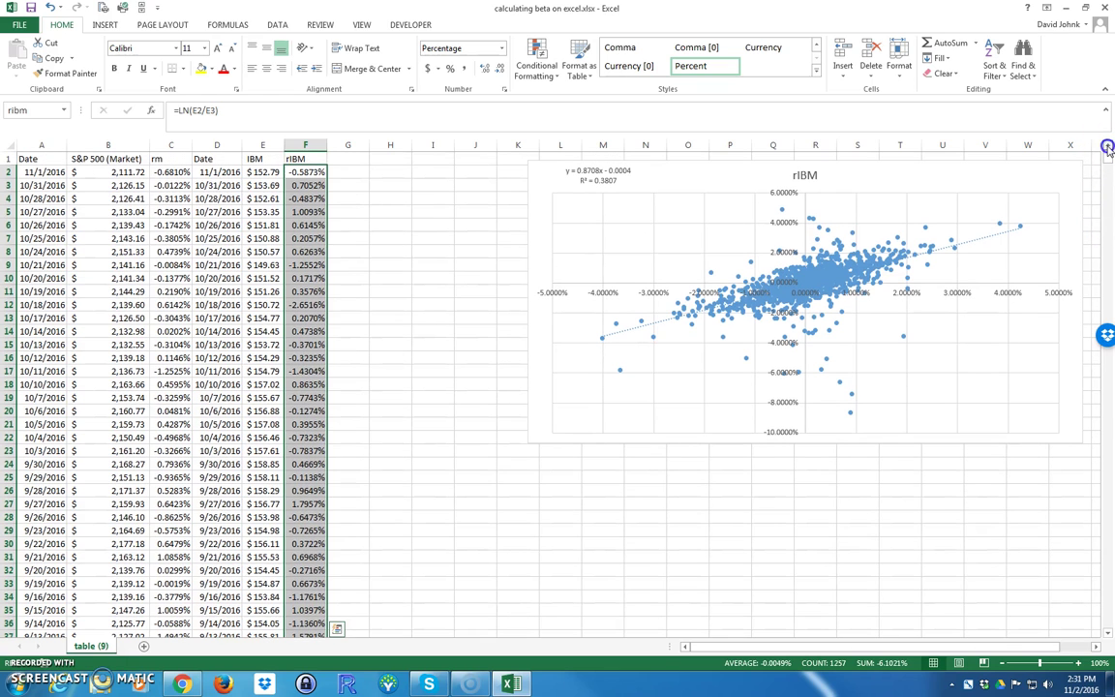
Step: Enter the label Beta in cell H2
left_click(391, 240)
left_click(382, 172)
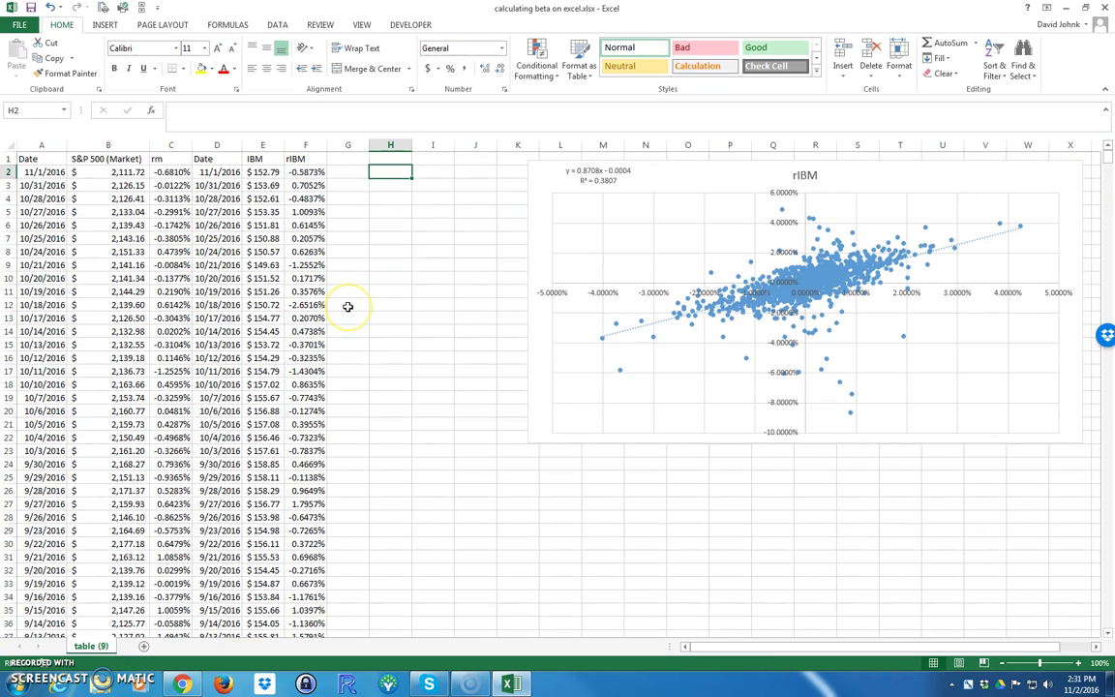
type("Beta")
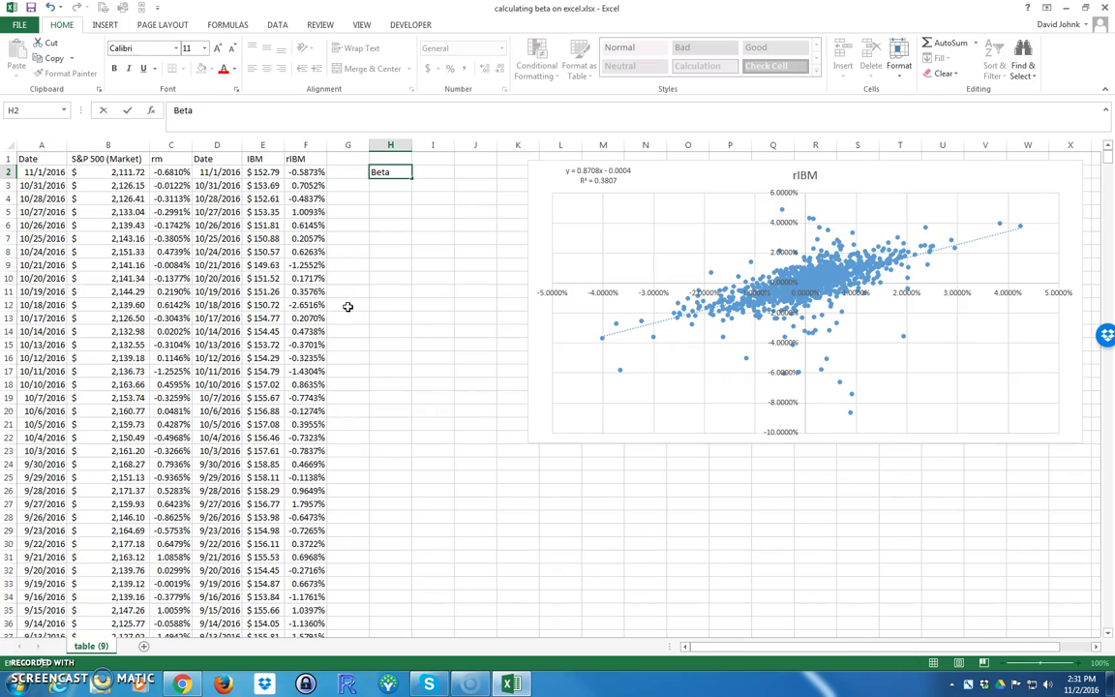
key("Tab")
Step: Calculate beta in I2 as the population covariance over market variance with =COVARIANCE.P(rm,ribm)/VAR.P(rm)
type("=")
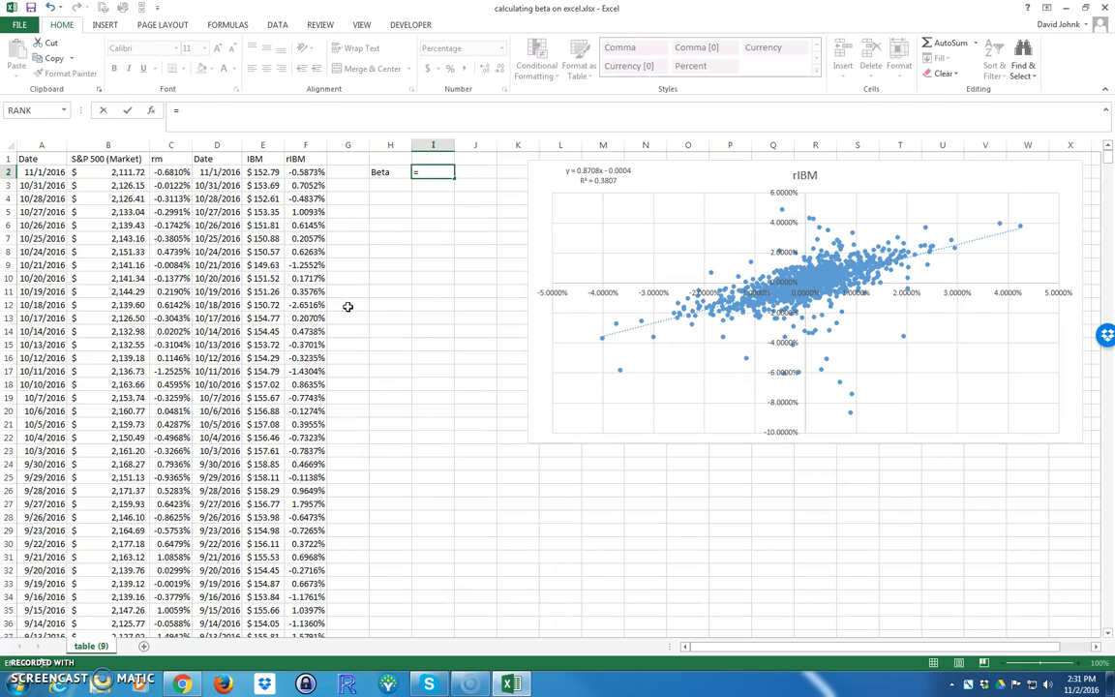
type("cov")
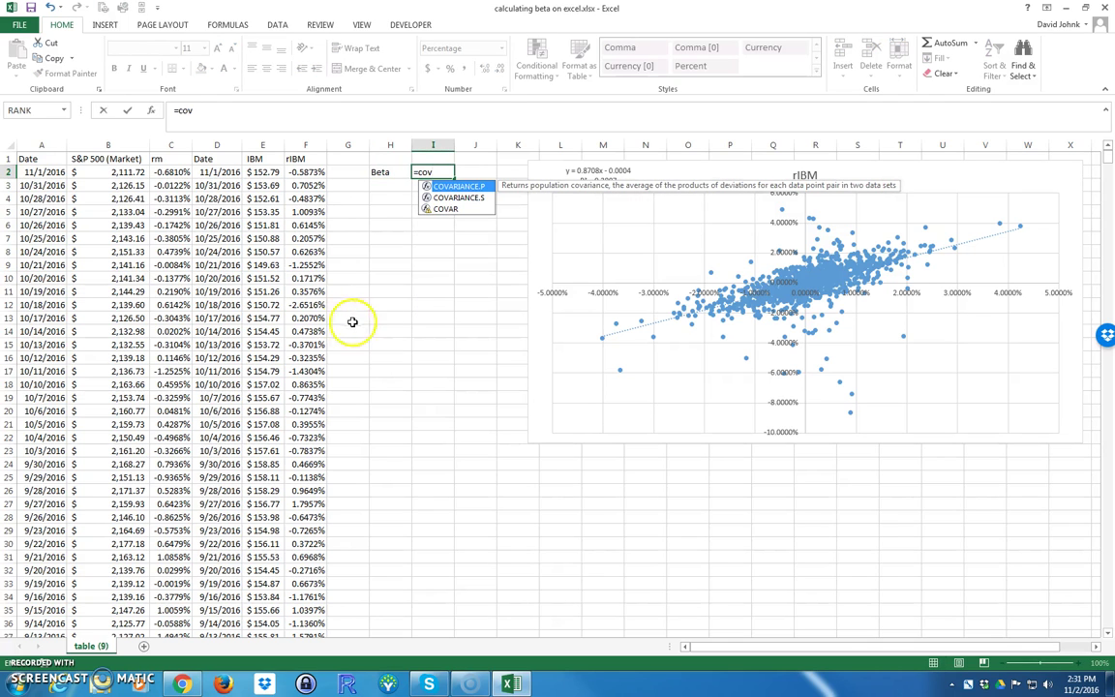
double_click(461, 186)
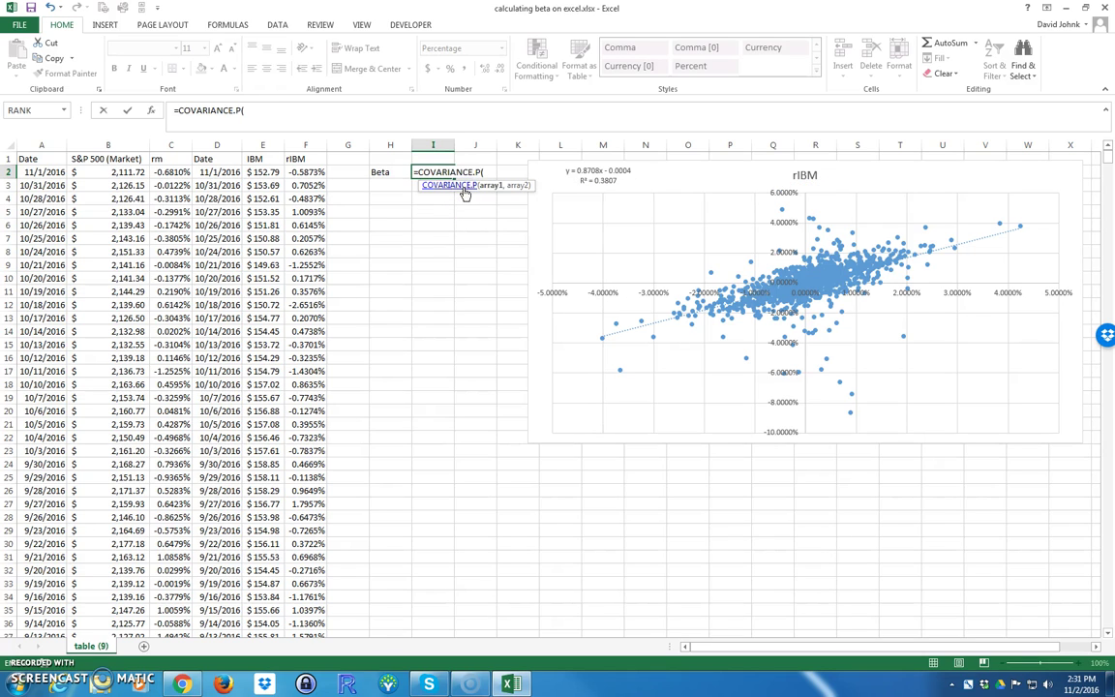
type("rm,r")
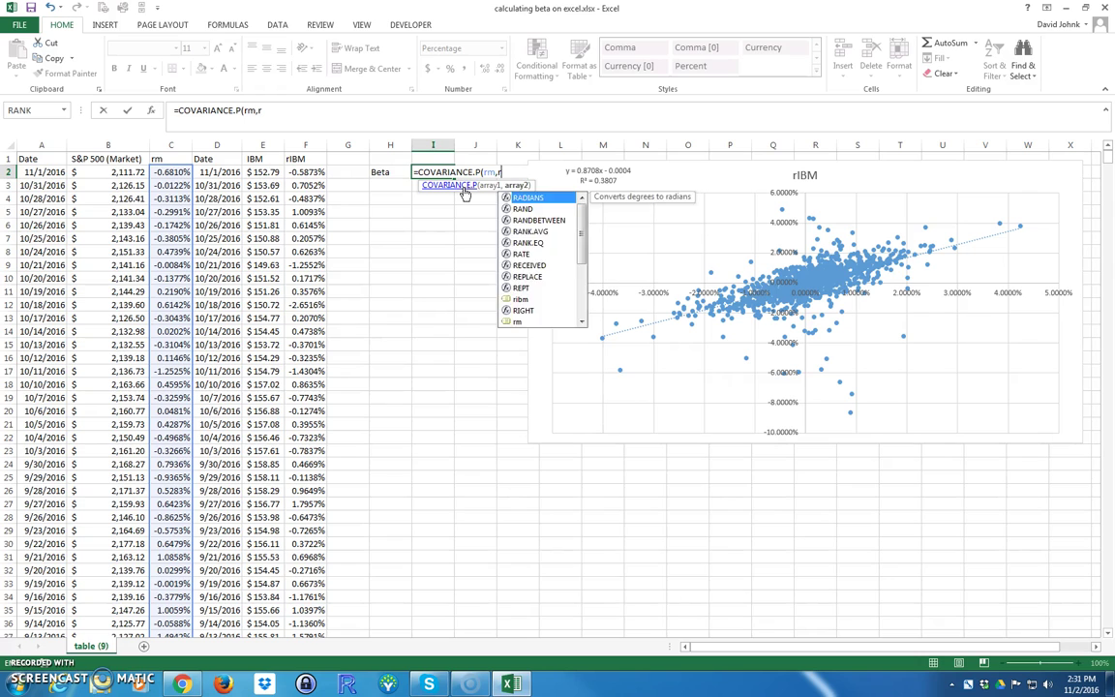
type("ibm)/")
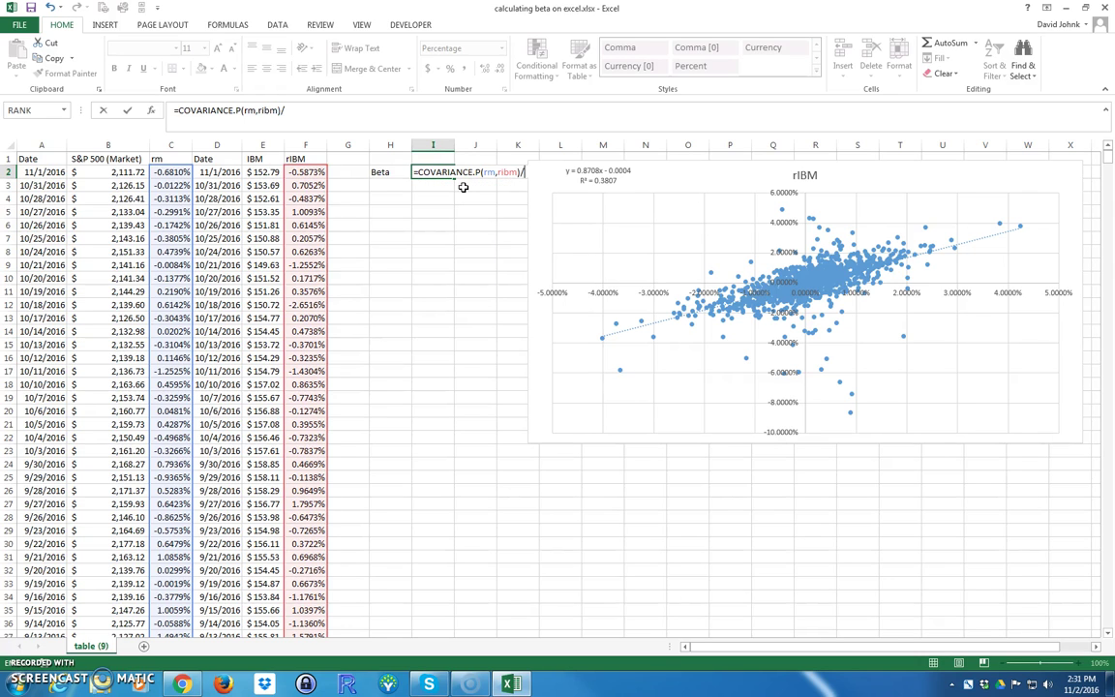
type("var.p")
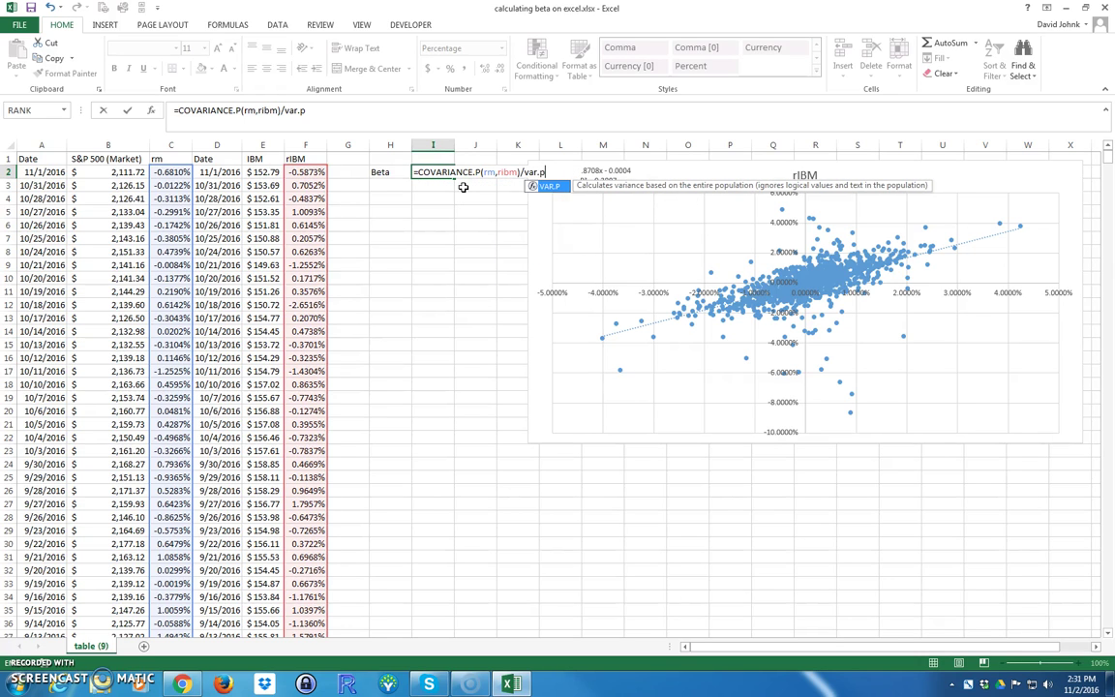
type("(r")
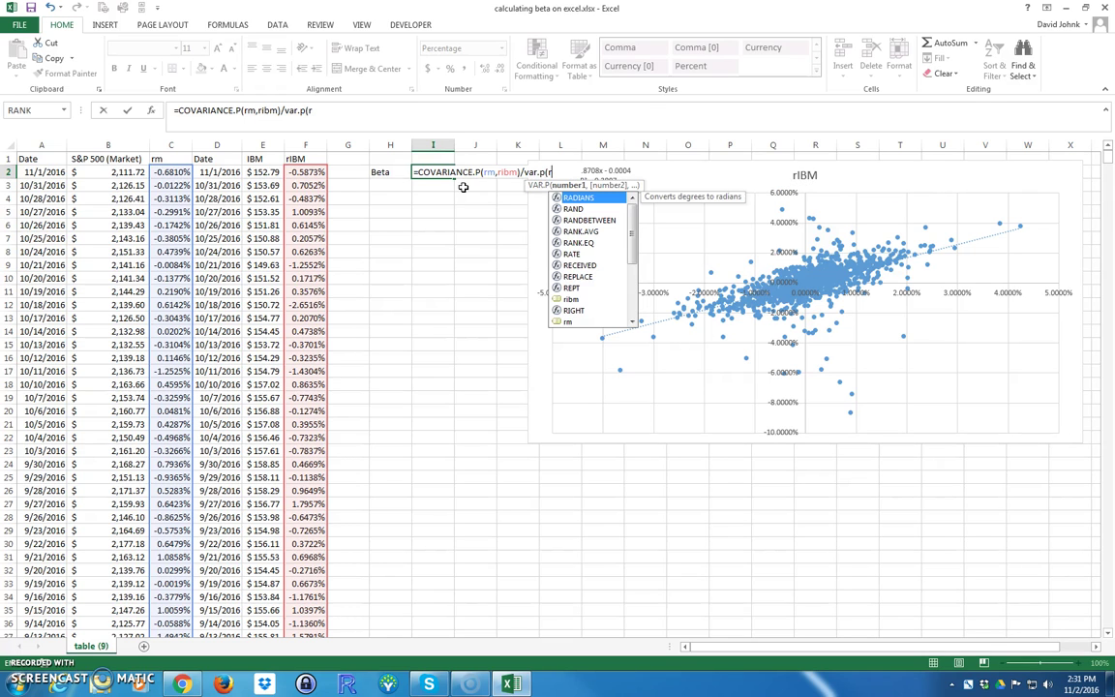
type("m")
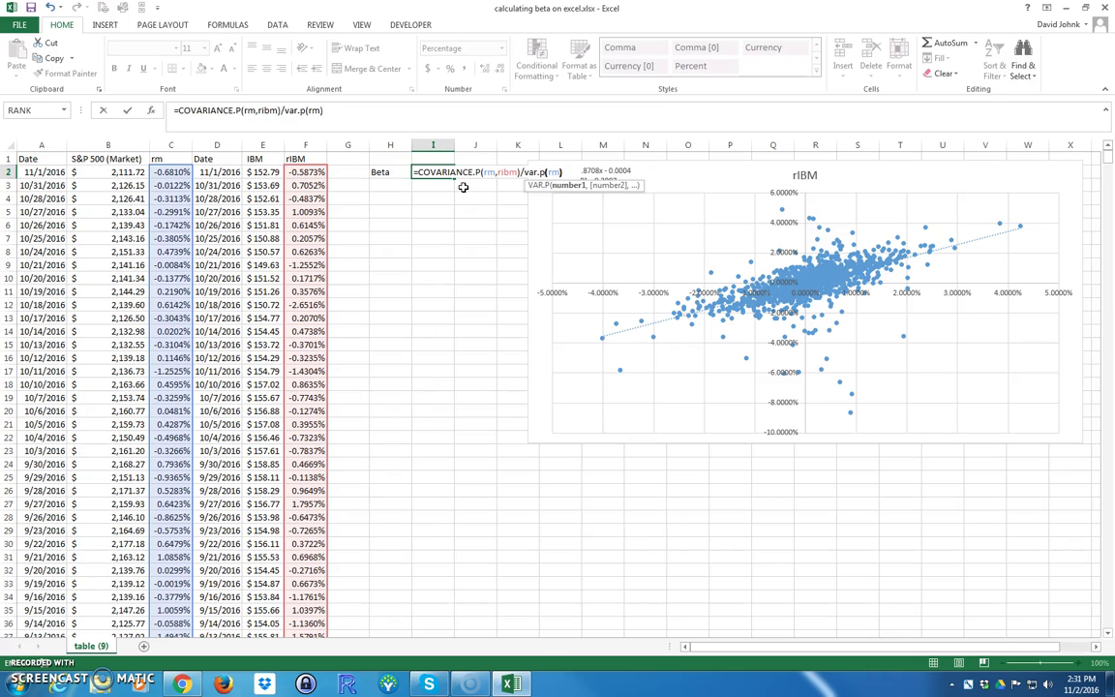
key("Return")
Step: Change the format of the beta result in I2 to Number
left_click(434, 172)
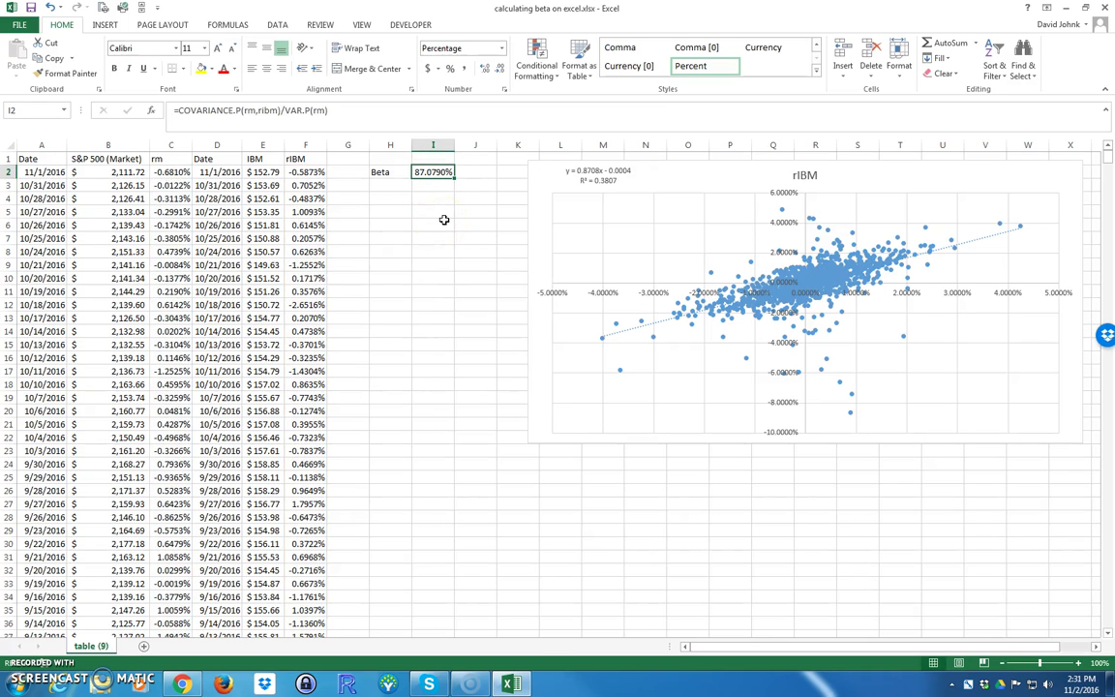
left_click(502, 47)
left_click(462, 97)
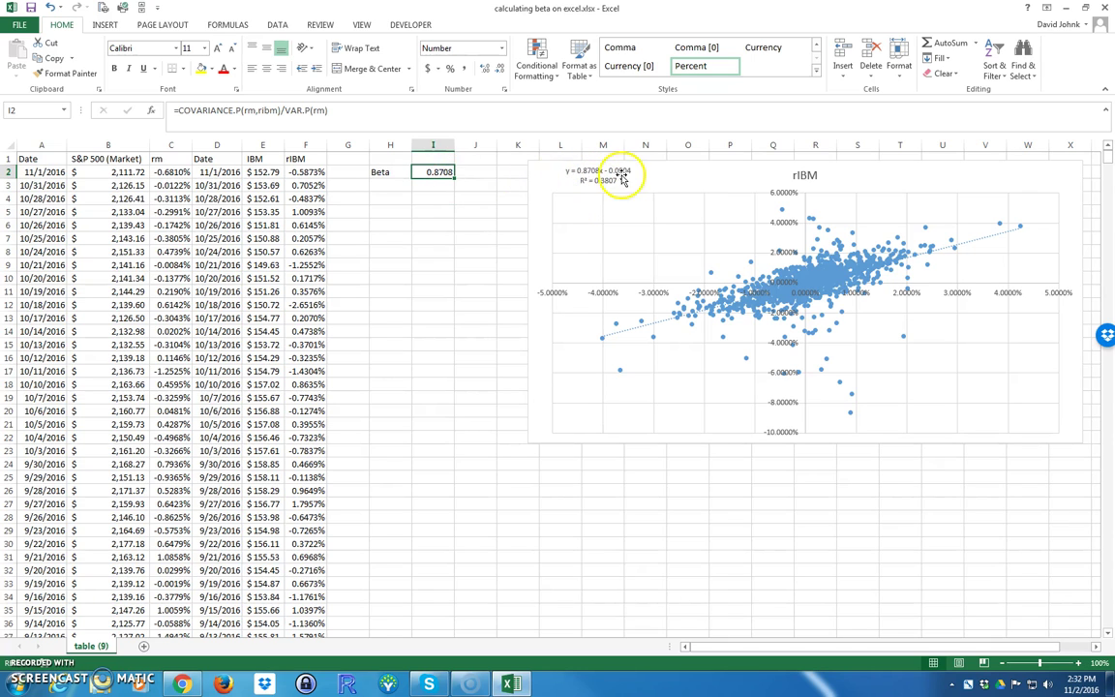
left_click(413, 212)
left_click(423, 185)
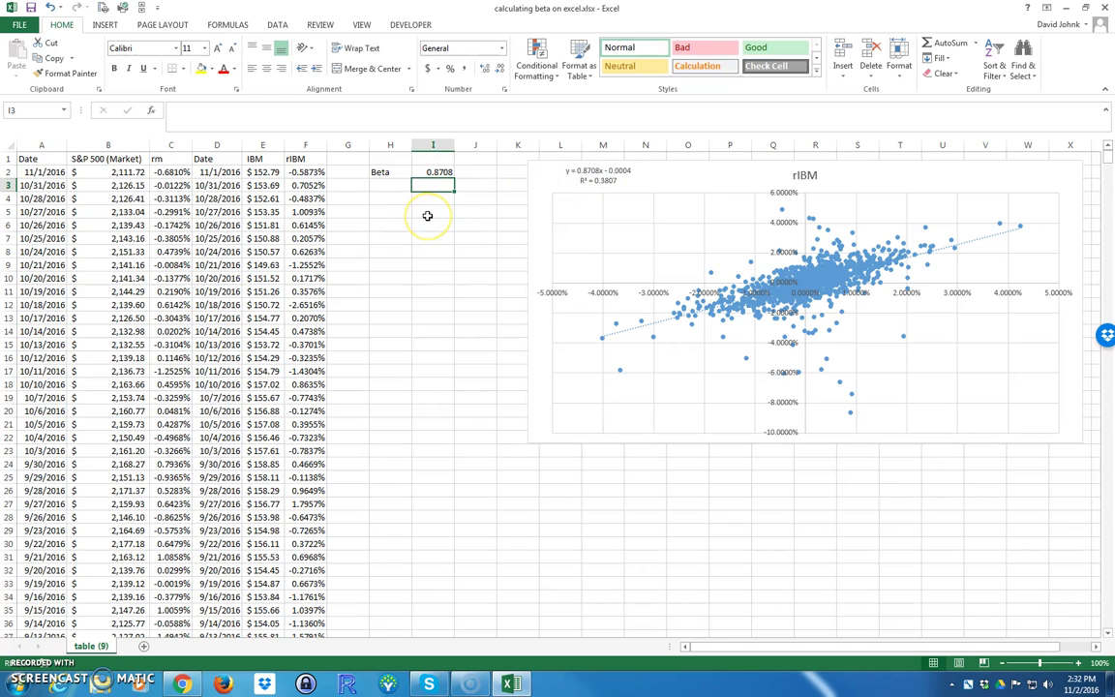
Step: Display I2's formula as text in J2 with FORMULATEXT, and move the scatter chart over to about column N to clear it
left_click(537, 167)
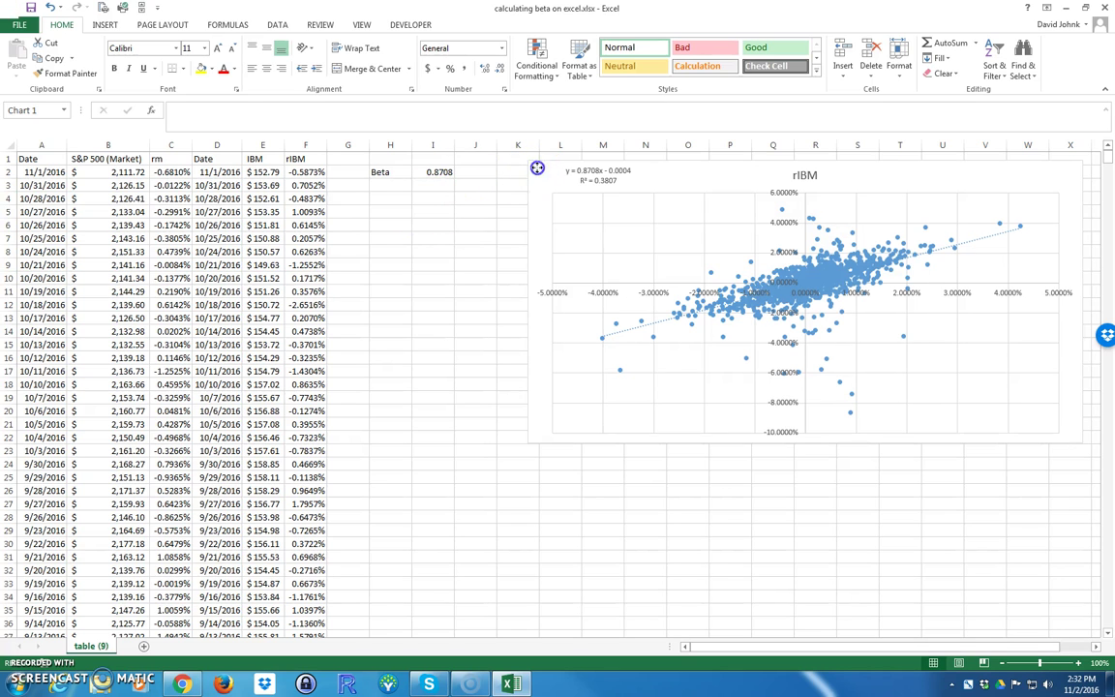
left_click_drag(537, 166, 597, 170)
left_click(476, 174)
type("=")
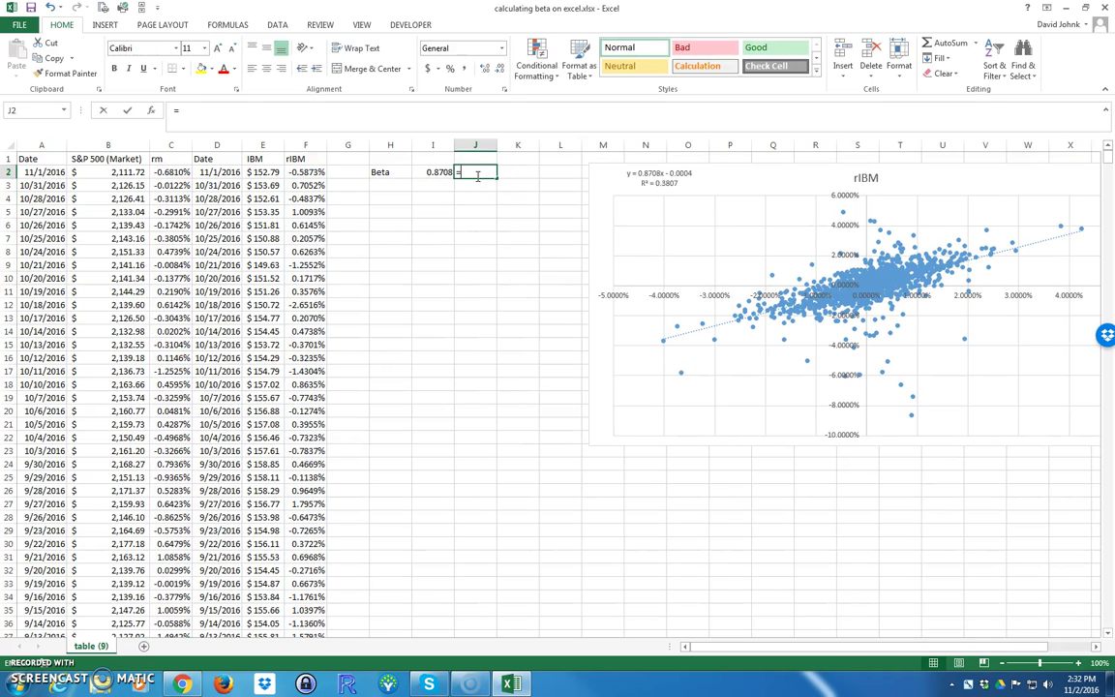
type("for")
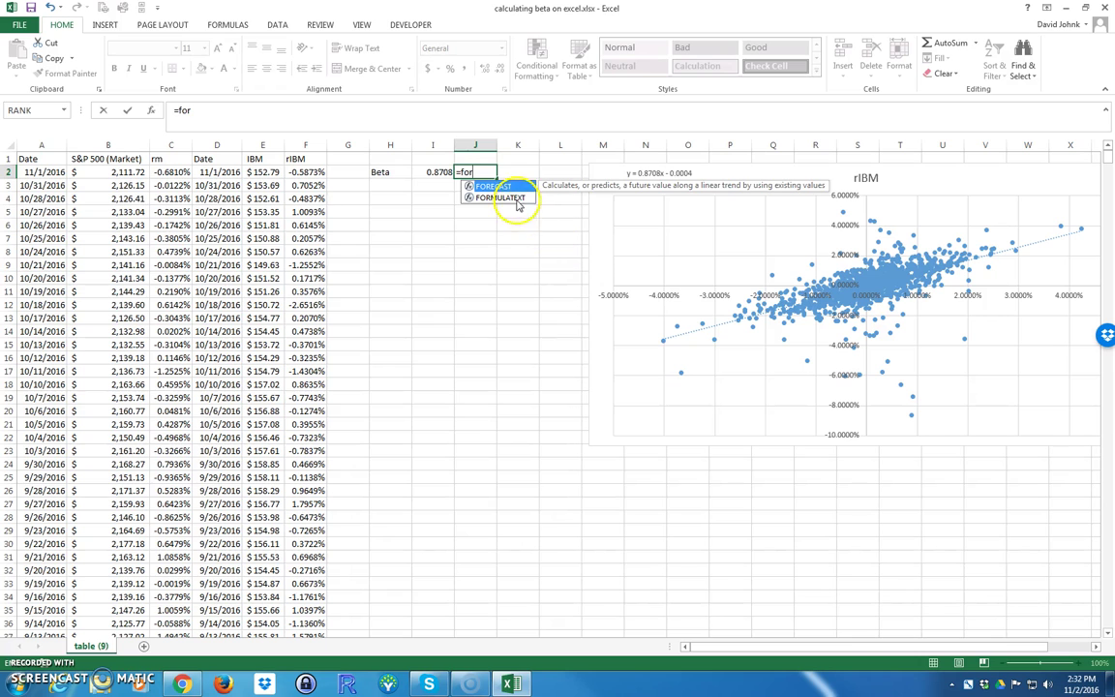
double_click(503, 197)
left_click(438, 175)
key("Return")
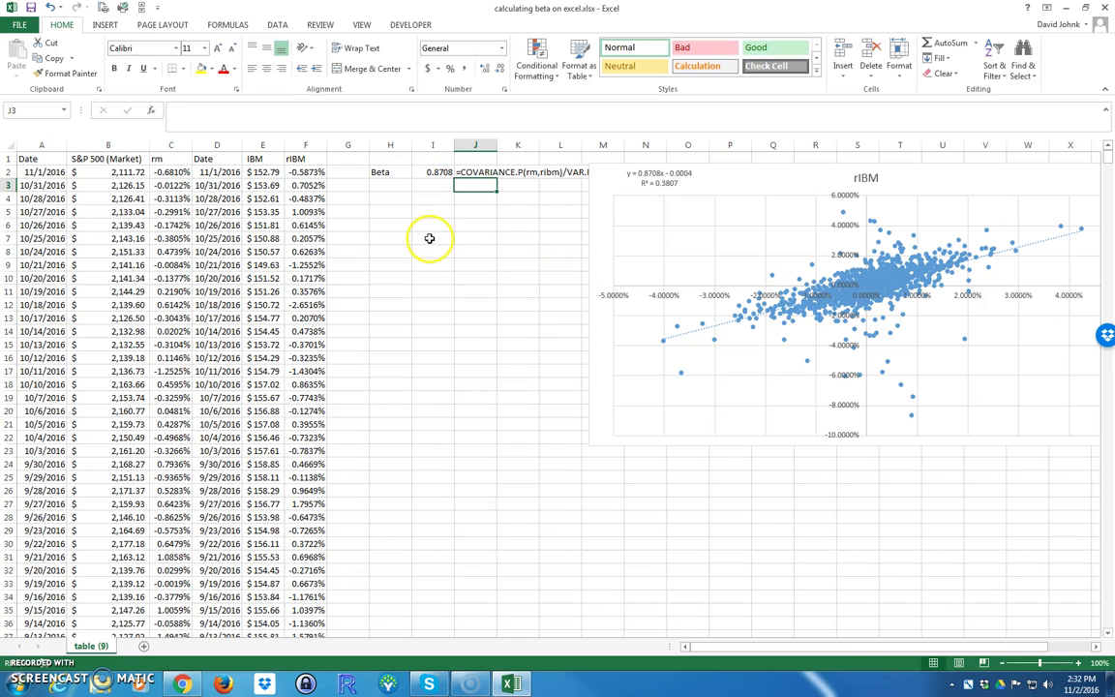
left_click_drag(619, 177, 649, 169)
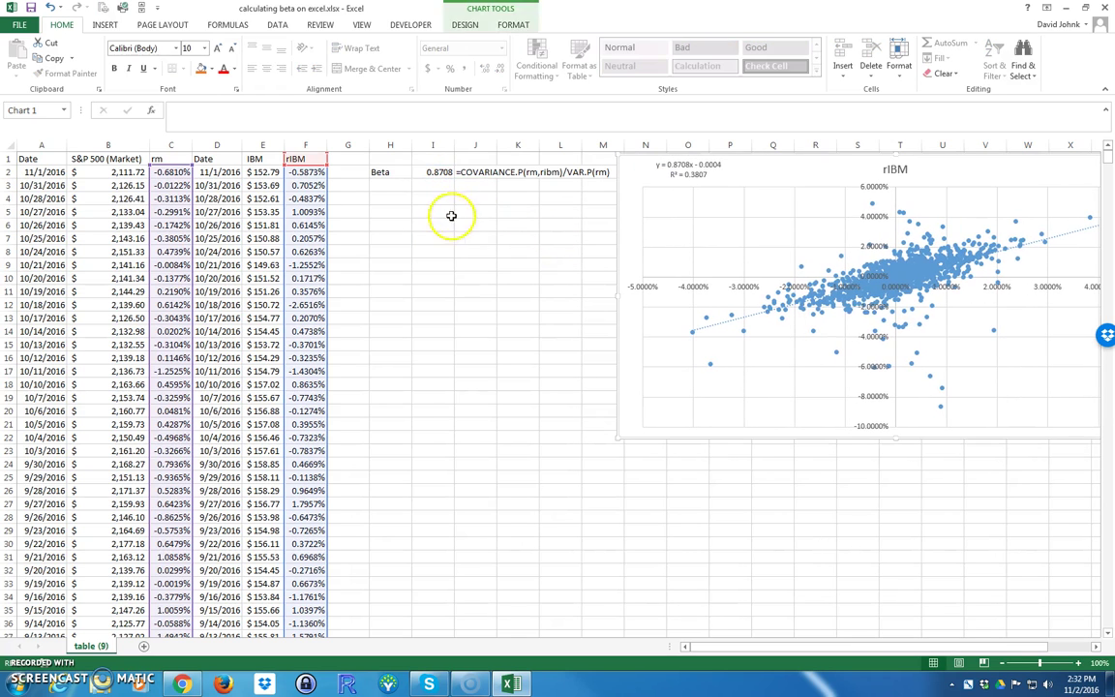
Step: Calculate beta in I3 with the SLOPE function, using ribm as the known y's and rm as the known x's
left_click(433, 184)
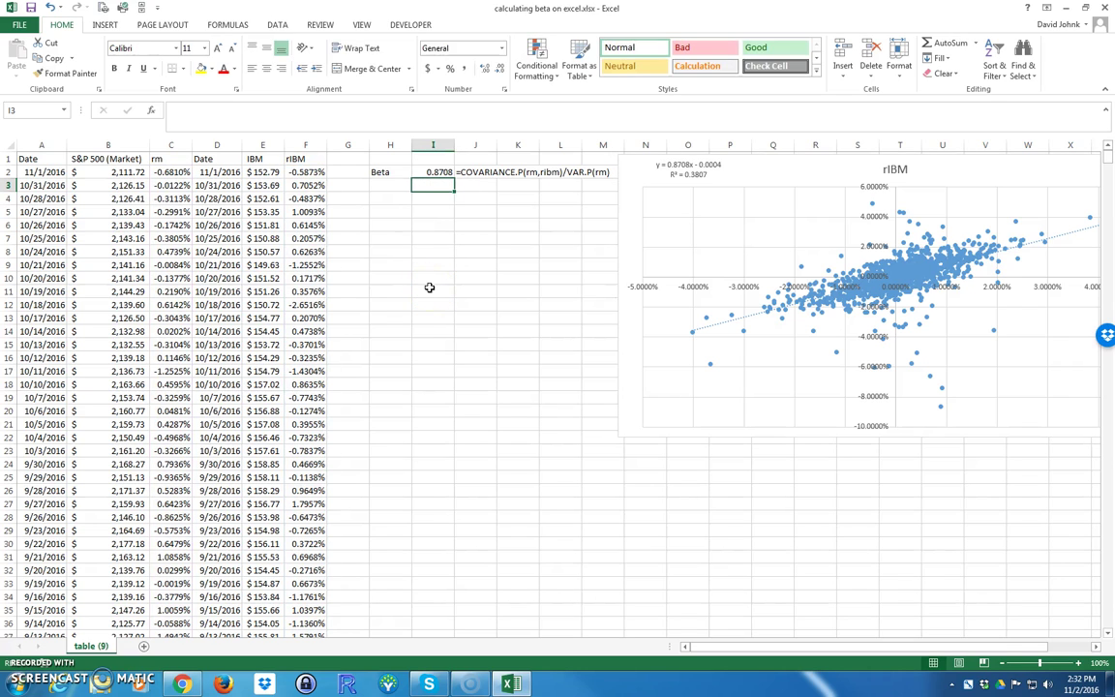
type("=slp")
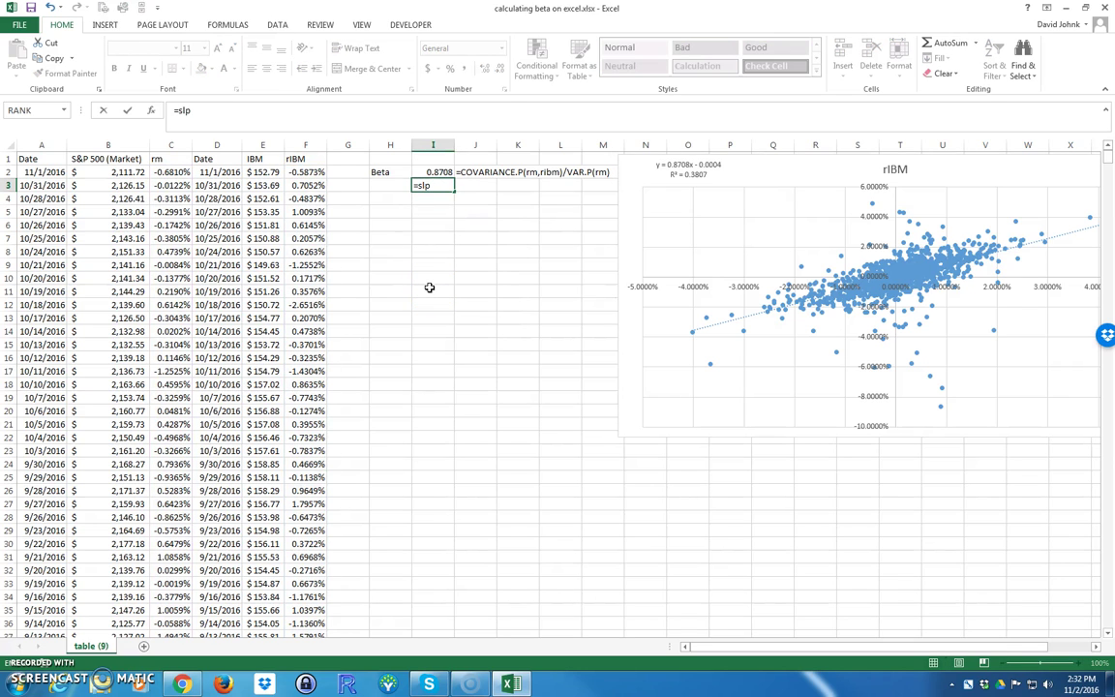
key("BackSpace")
type("ope(")
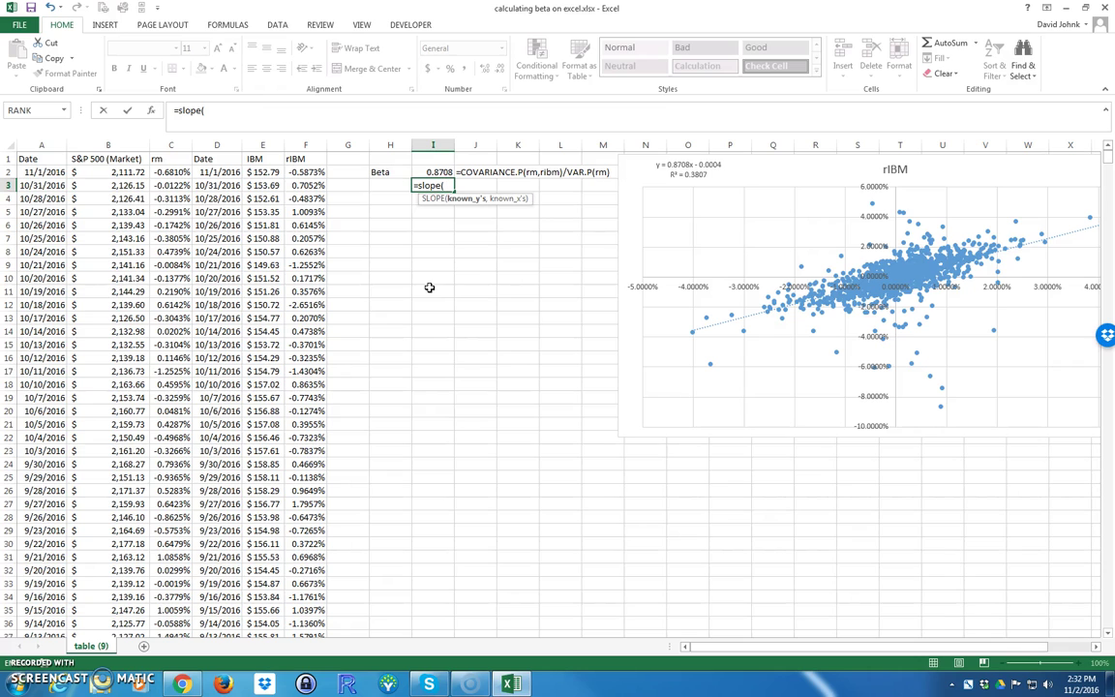
type("rm")
key("BackSpace")
key("BackSpace")
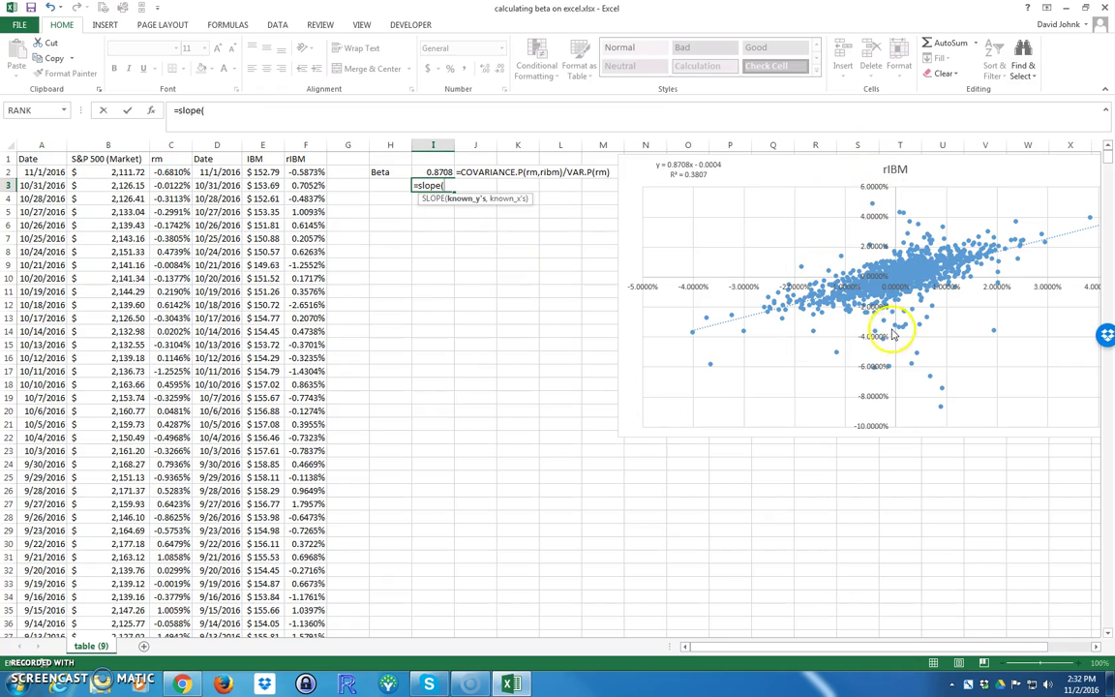
type("rib")
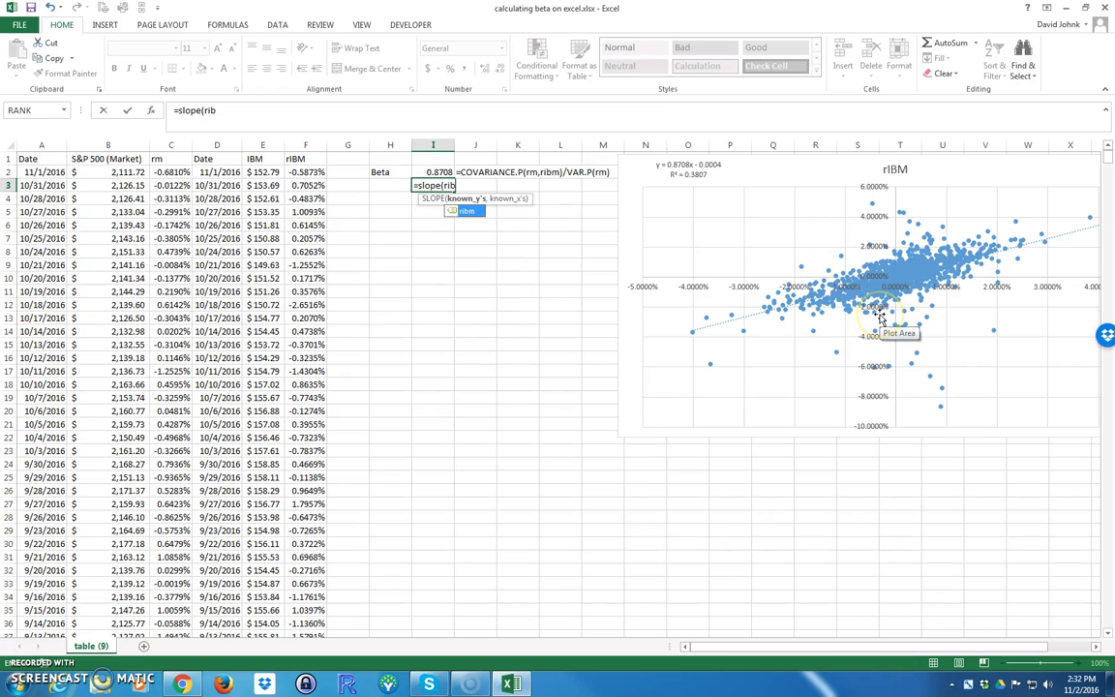
type("m,r")
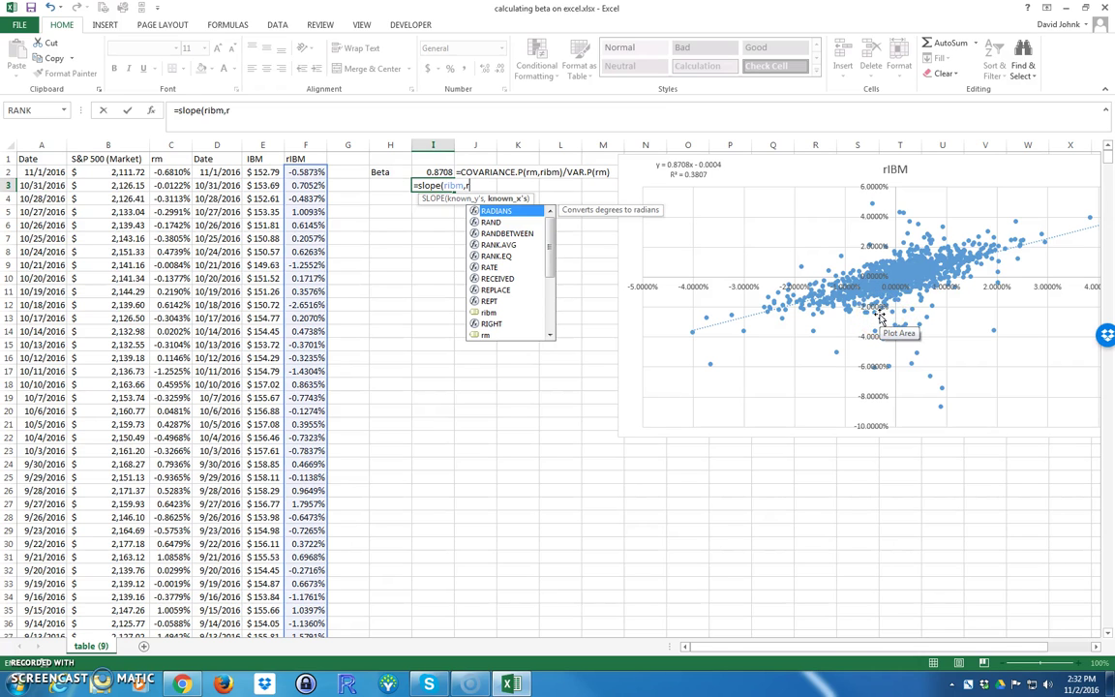
type("m")
left_click(978, 292)
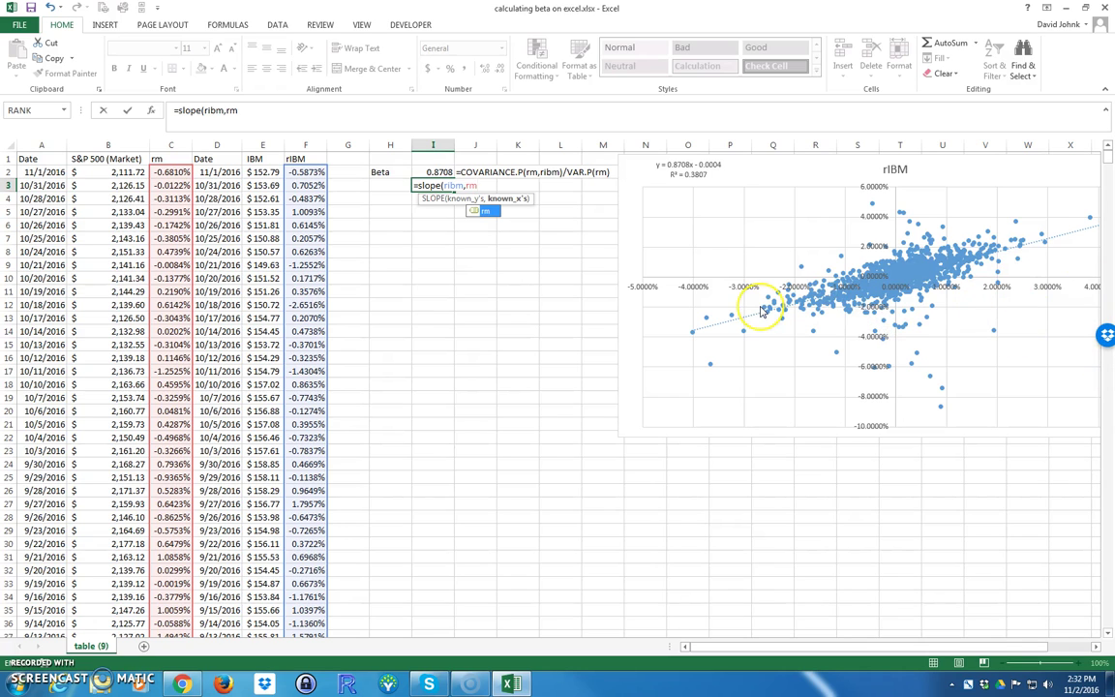
key("Return")
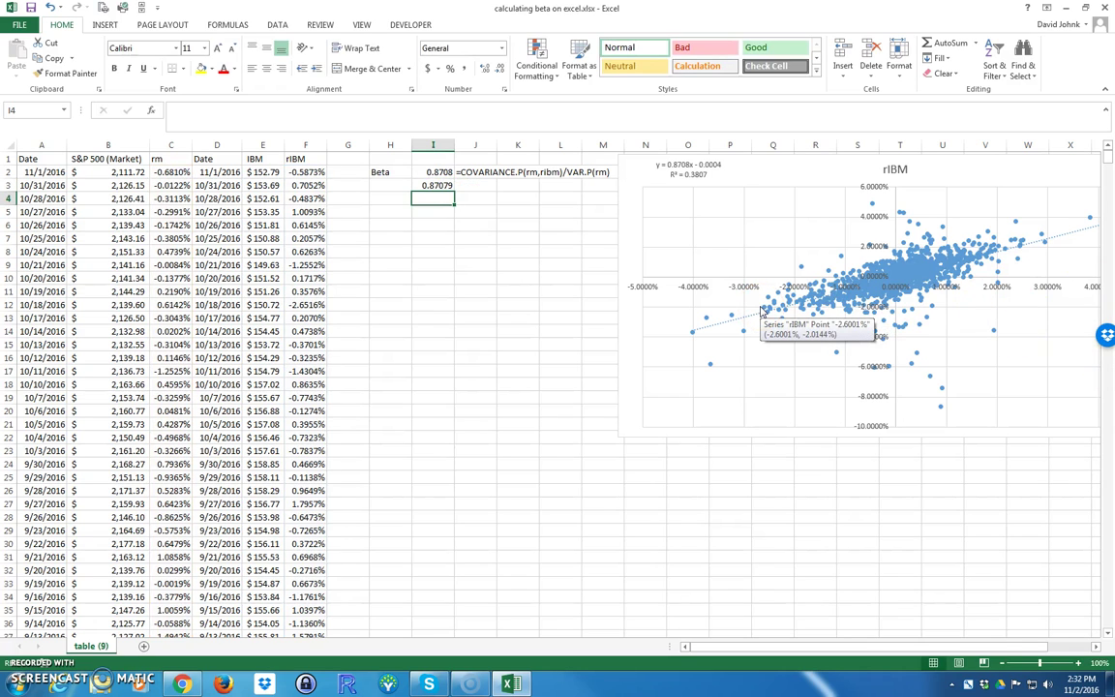
Step: Copy the number format of I2 to I3, and fill the FORMULATEXT formula from J2 down to J3
left_click(426, 171)
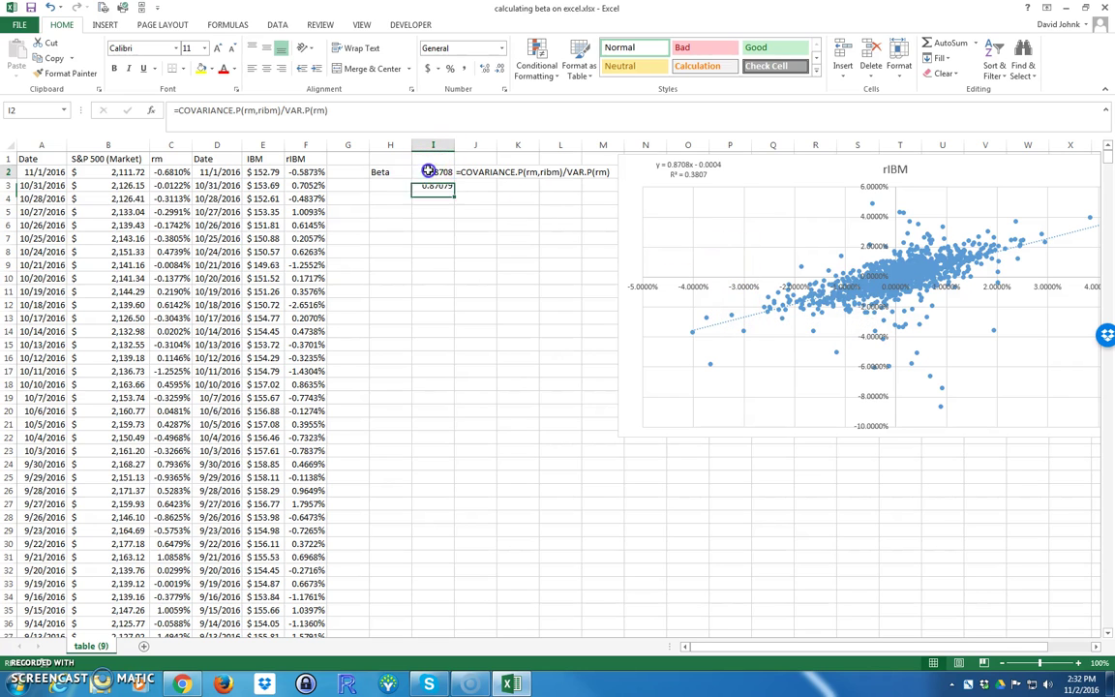
left_click(66, 73)
left_click(433, 184)
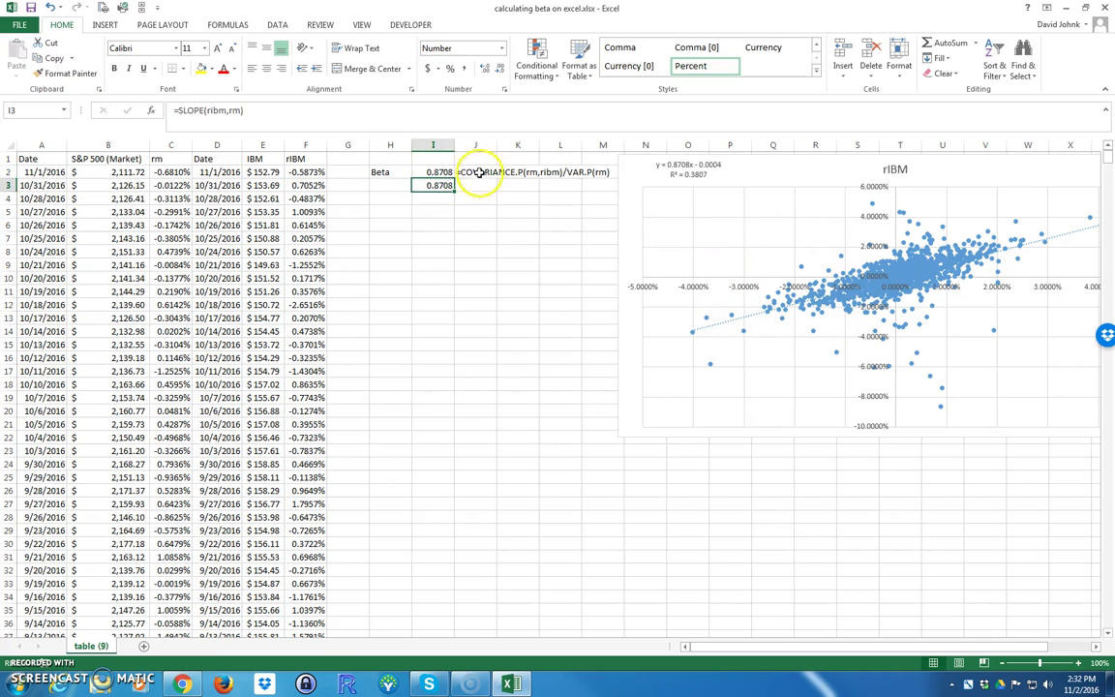
left_click(481, 172)
left_click_drag(497, 174, 497, 185)
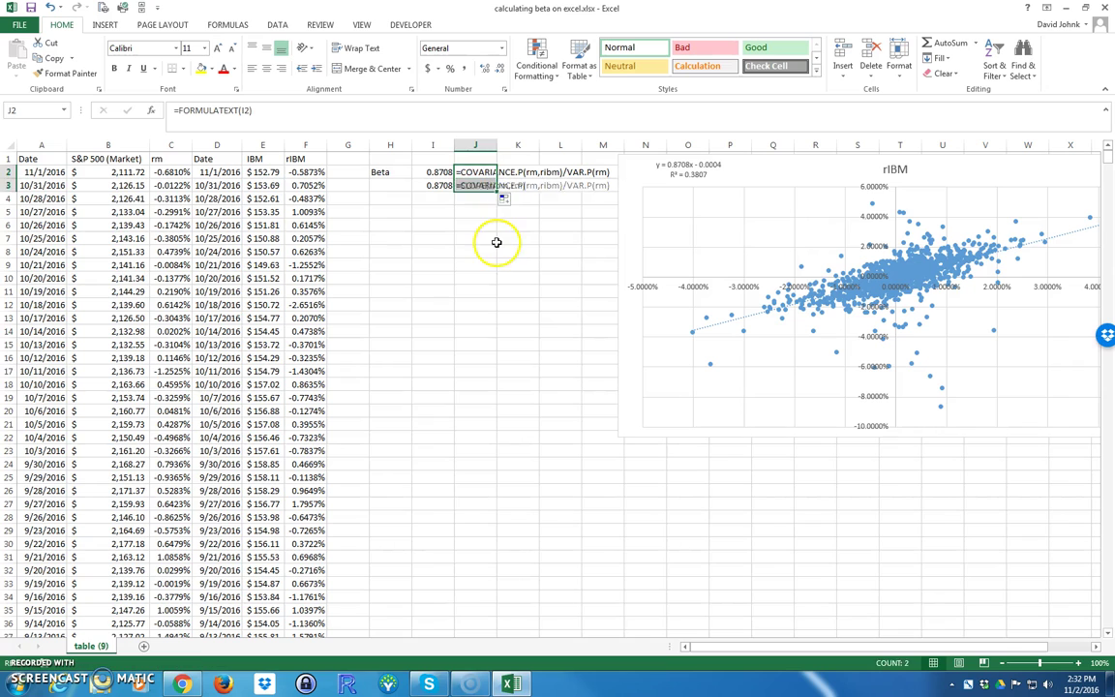
left_click(495, 239)
Step: Label H4 as R^2 and calculate it in I4 with RSQ, using ribm as the known y's and rm as the known x's
left_click(398, 201)
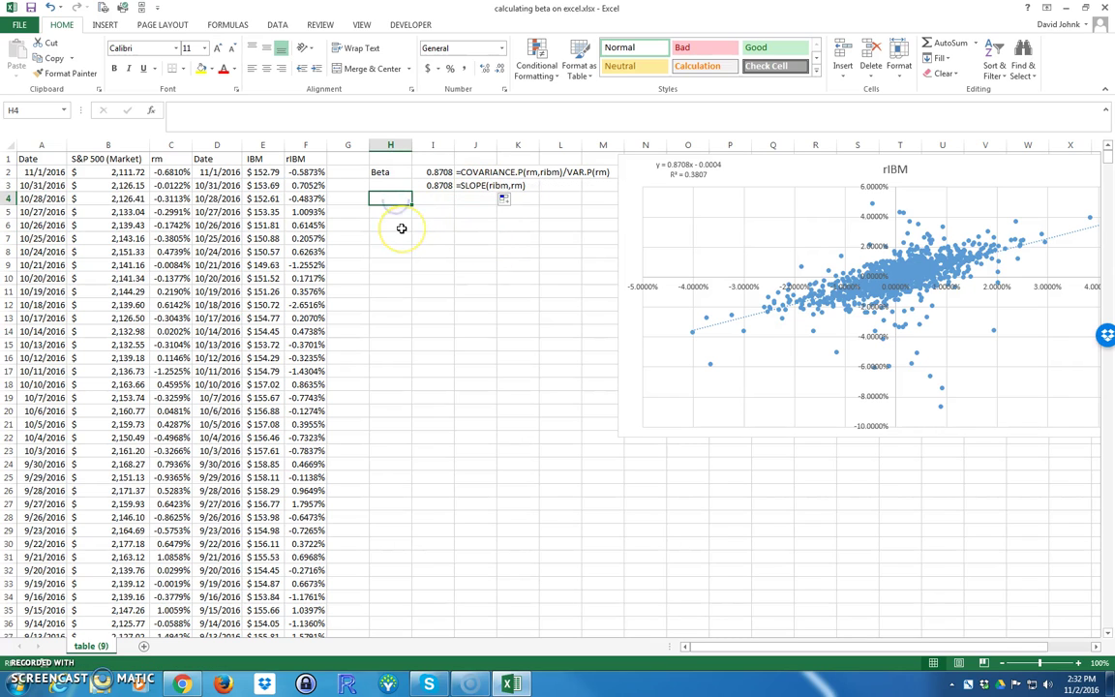
type("r")
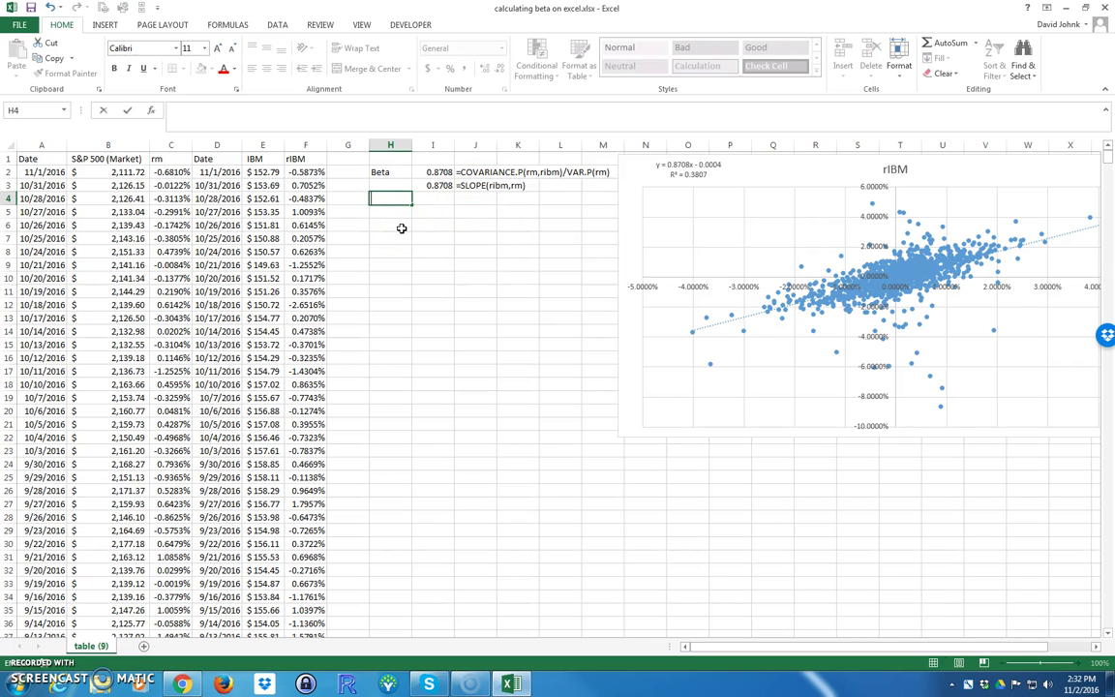
key("Tab")
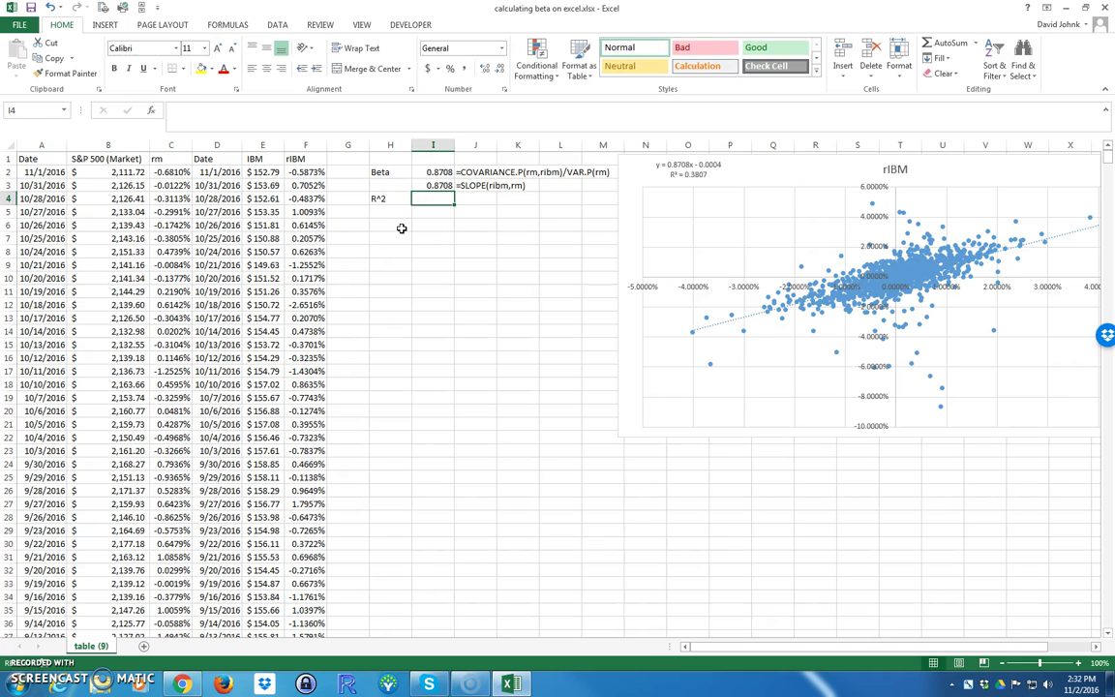
type("=s")
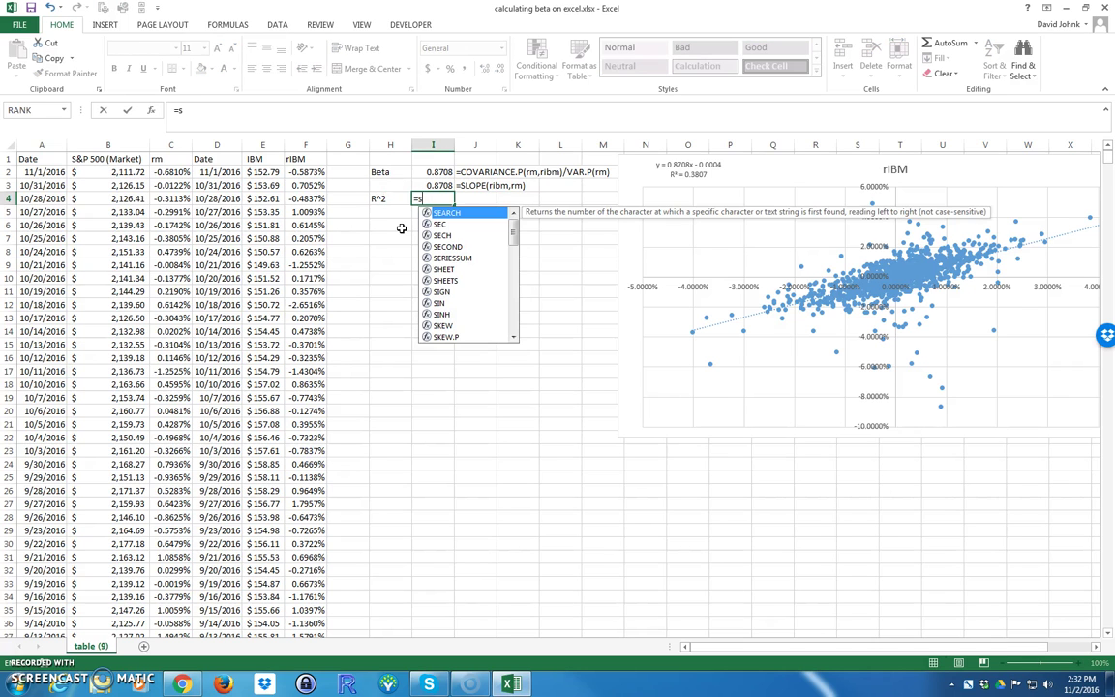
key("BackSpace")
type("rsq")
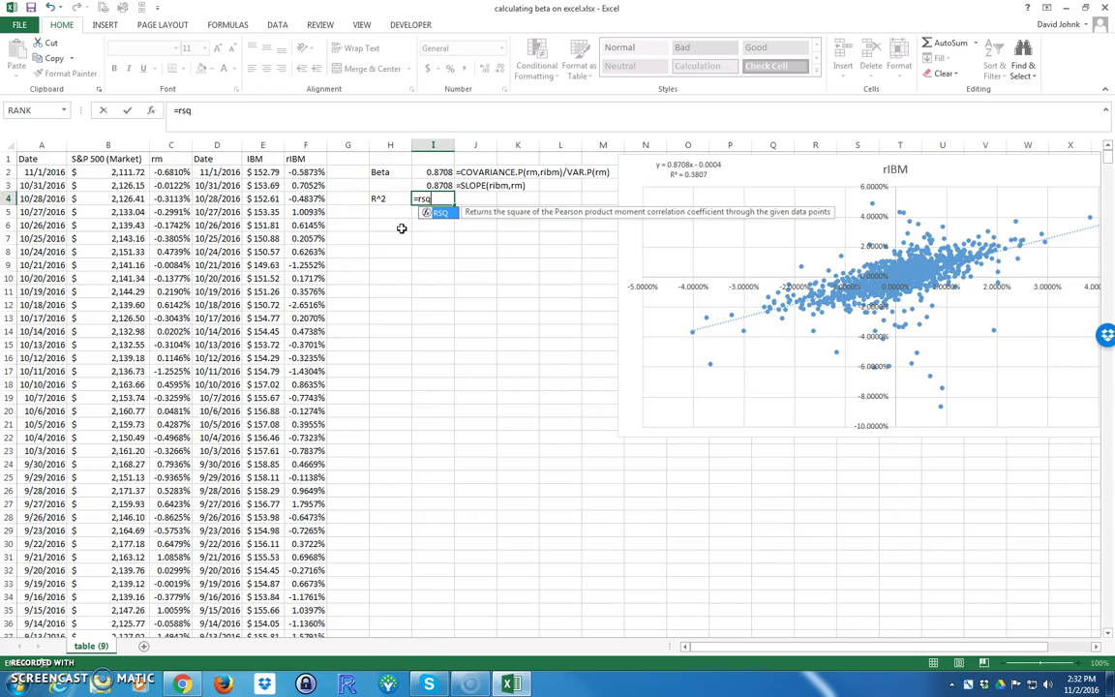
type("(")
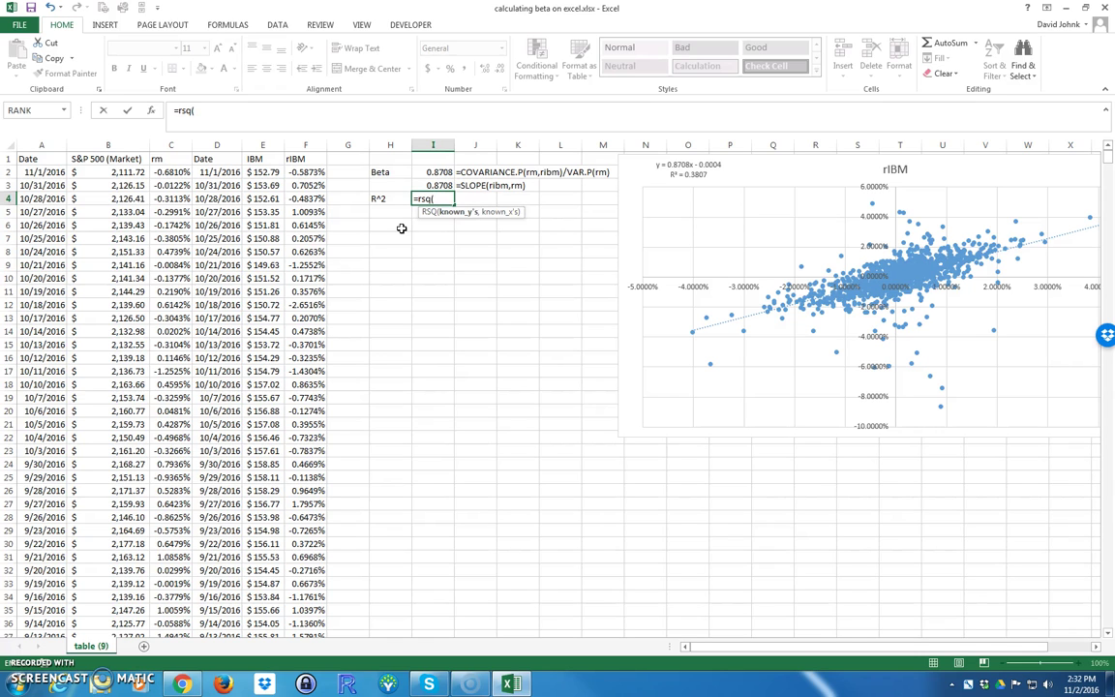
type("ribm")
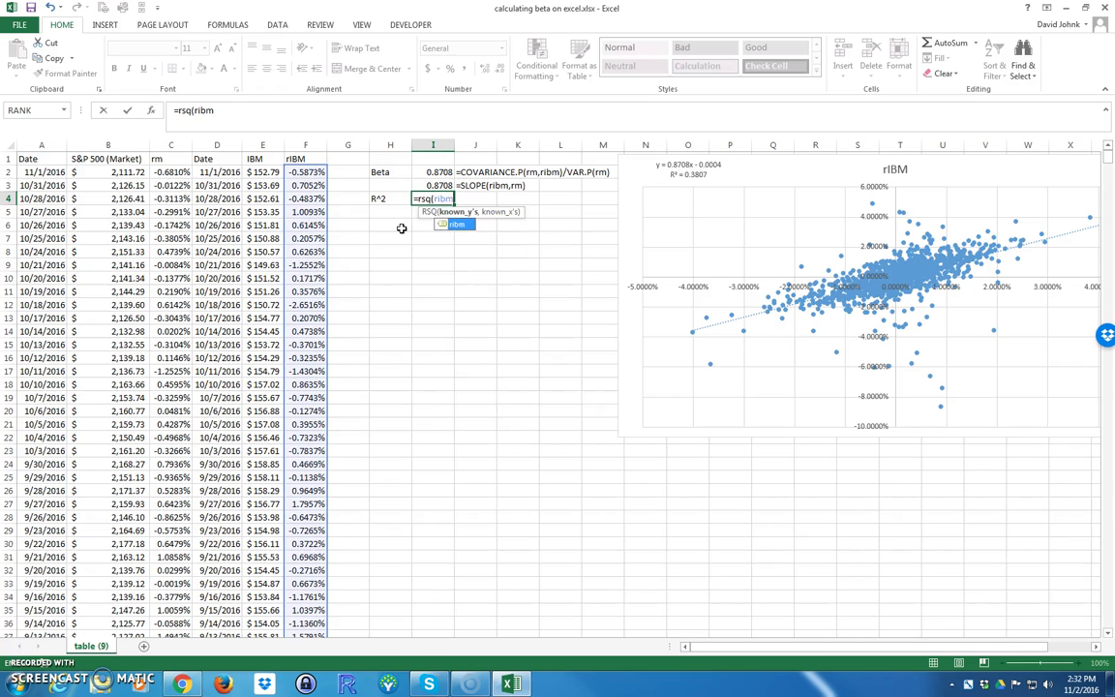
type(",rm")
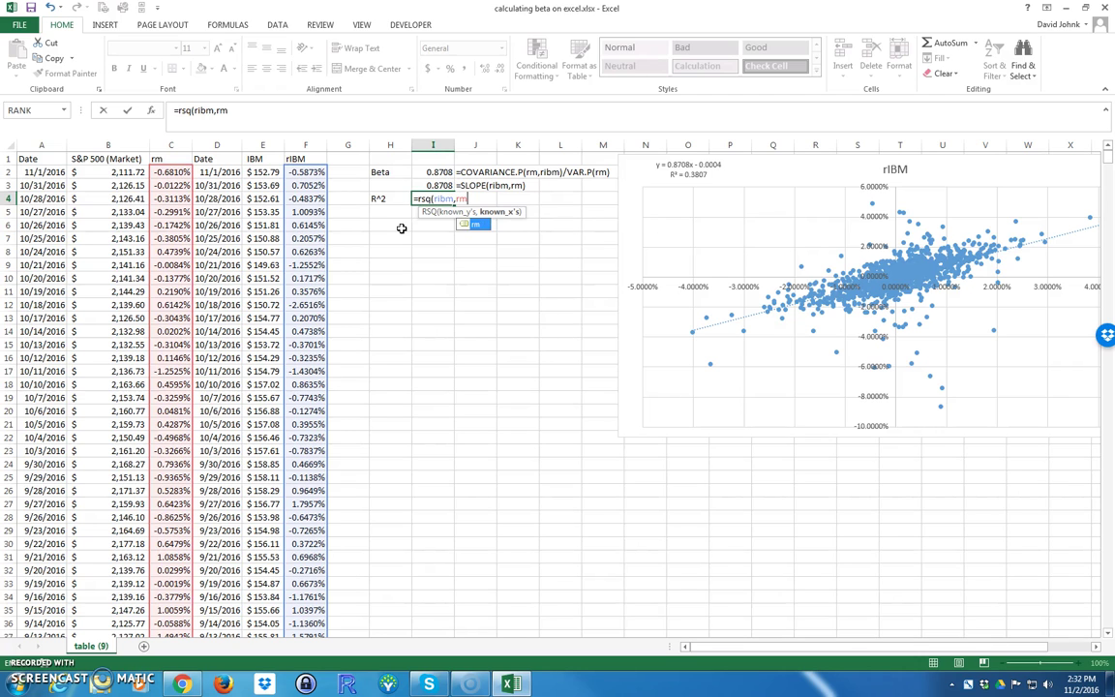
key("Return")
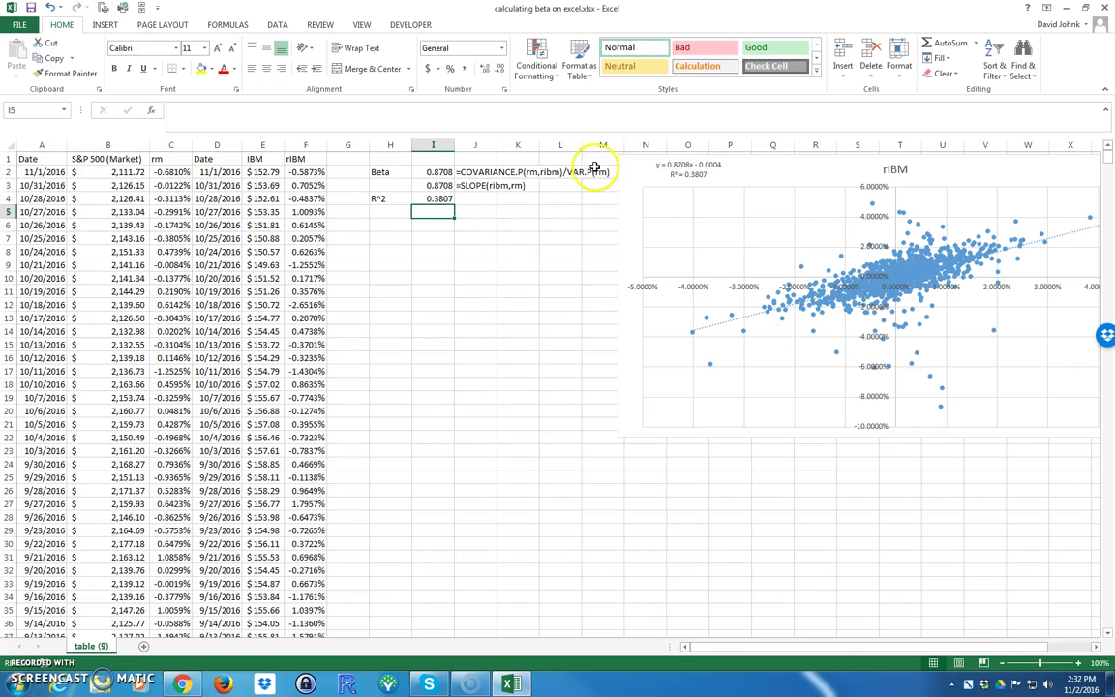
Step: Fill the FORMULATEXT formula from J3 down to J4, and shift the scatter chart slightly away from the formula texts
left_click(468, 186)
left_click_drag(495, 190, 496, 201)
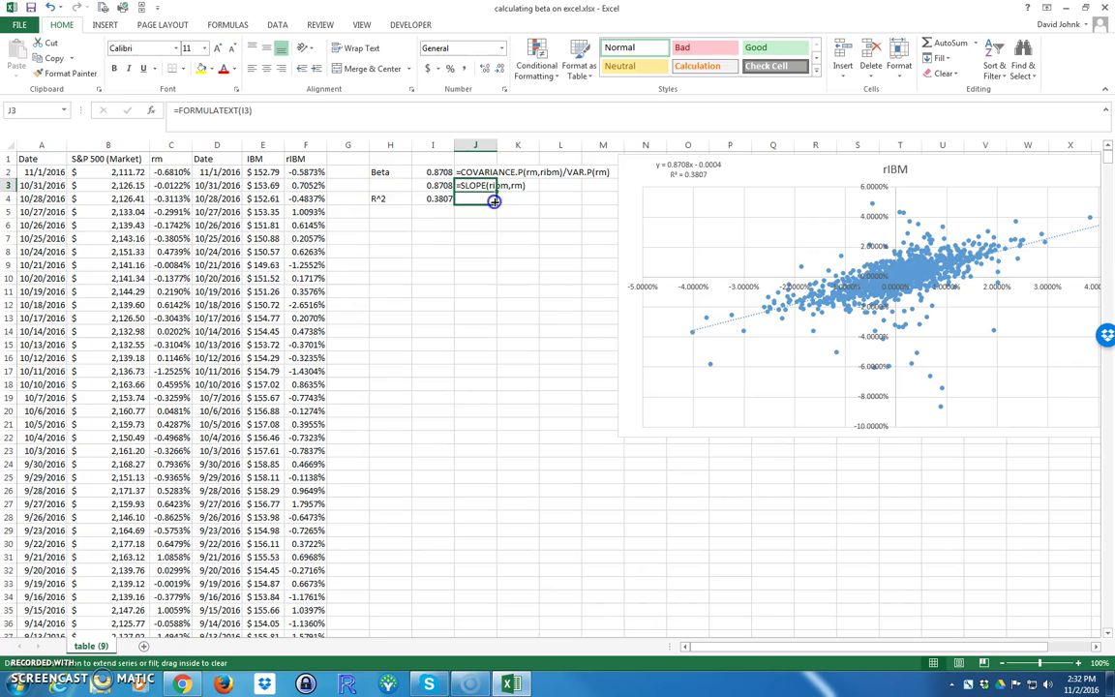
left_click(438, 199)
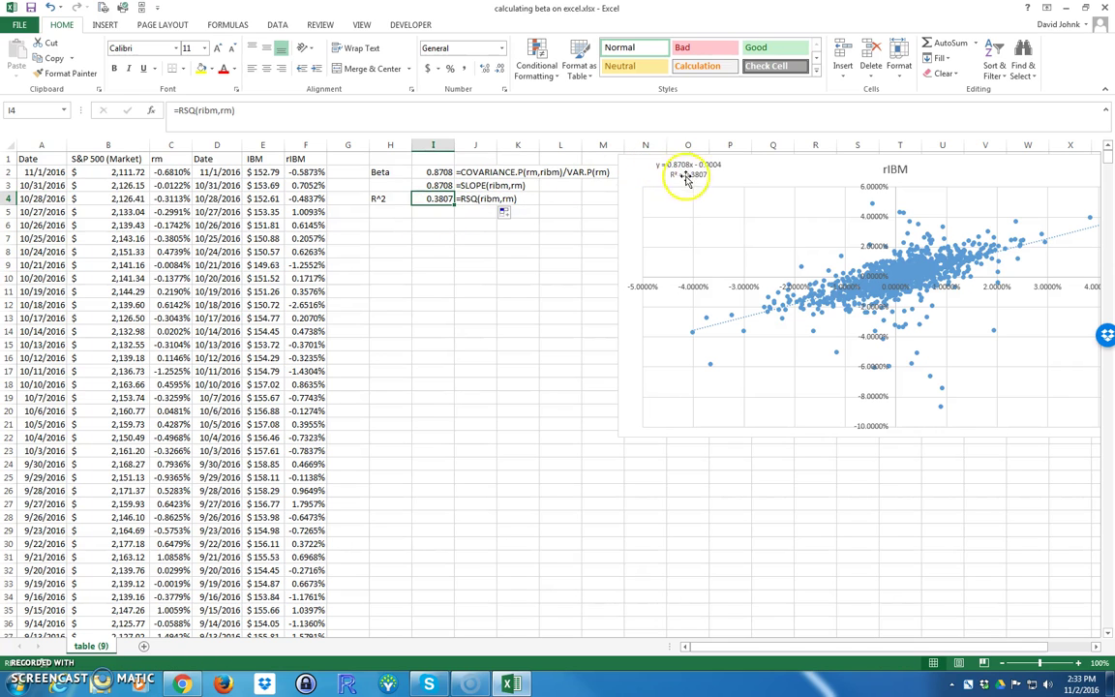
left_click_drag(637, 184, 645, 191)
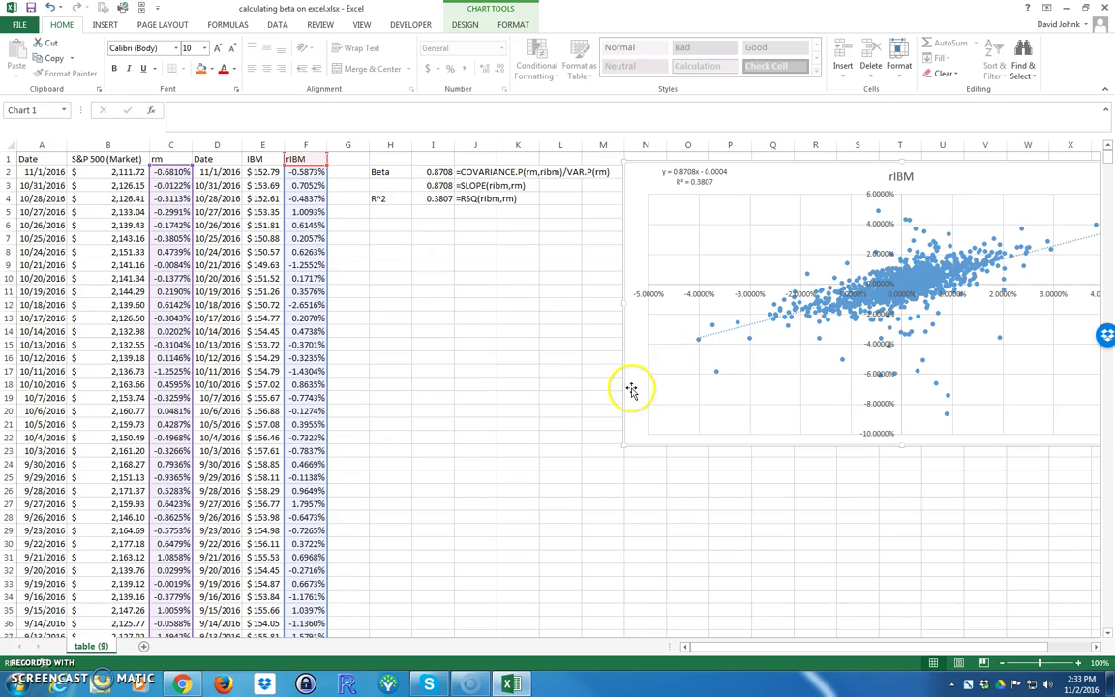
left_click(496, 305)
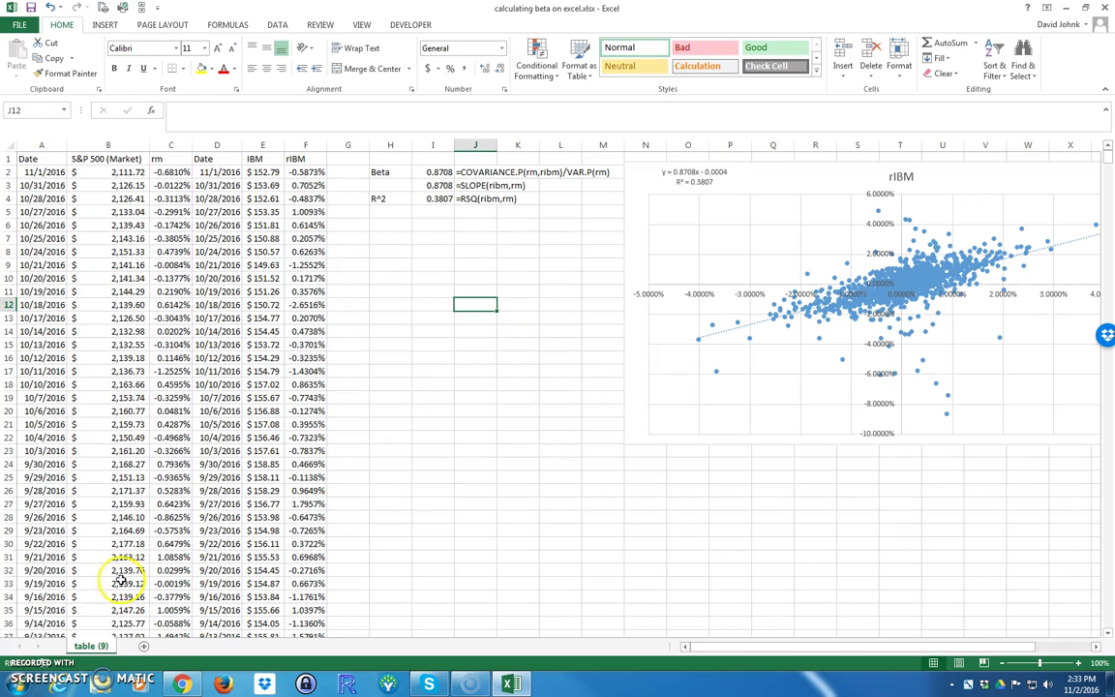
Step: Switch to Chrome and open wolframalpha.com in place of the Yahoo Finance page
left_click(181, 684)
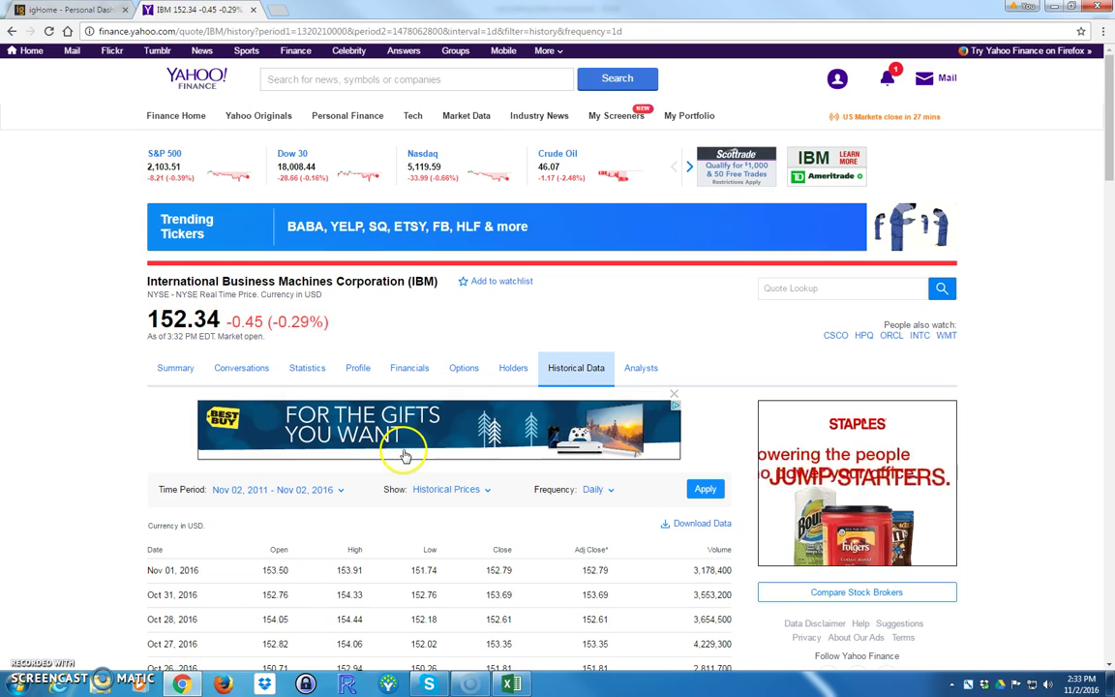
left_click(238, 31)
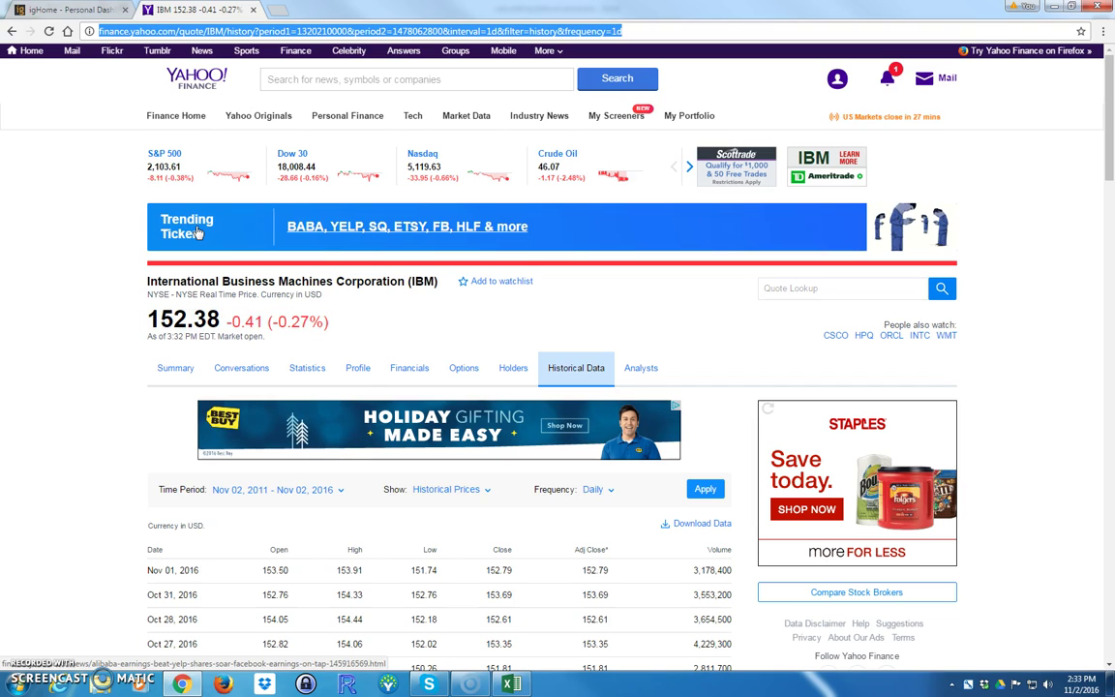
type("wol")
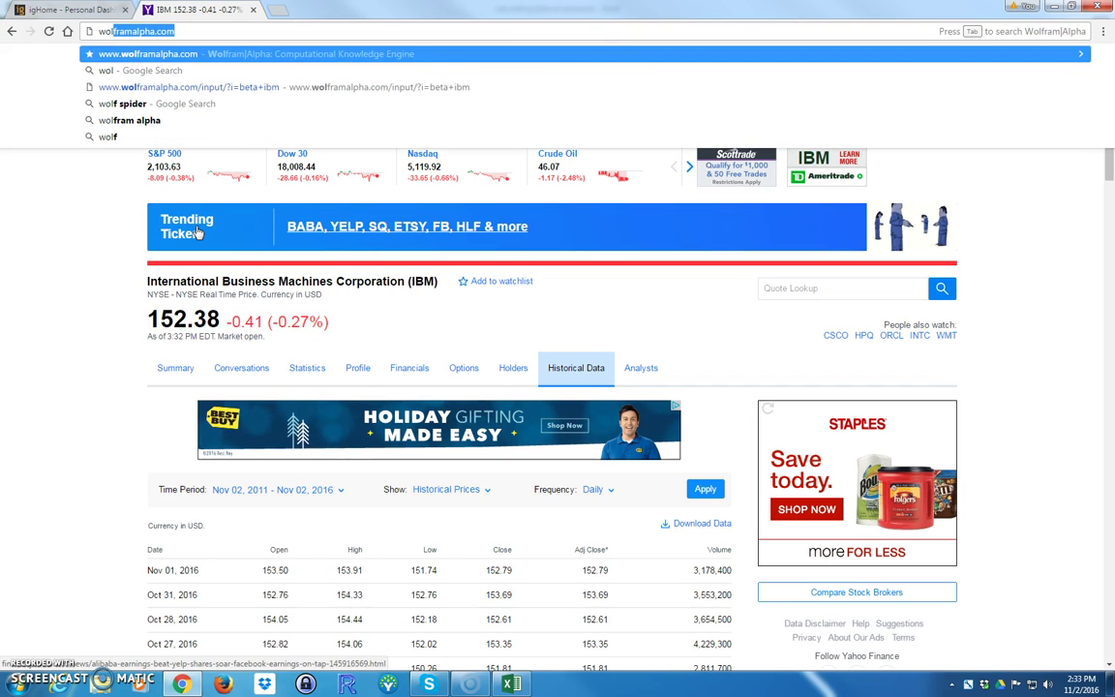
type("framalfp")
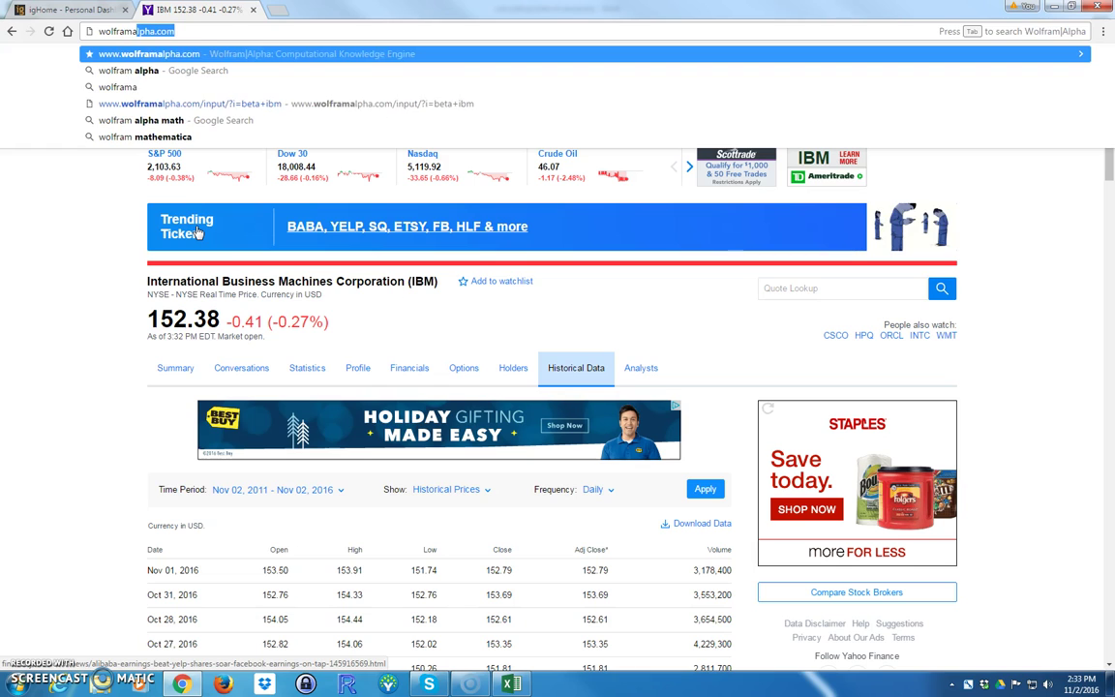
key("BackSpace")
type("ph")
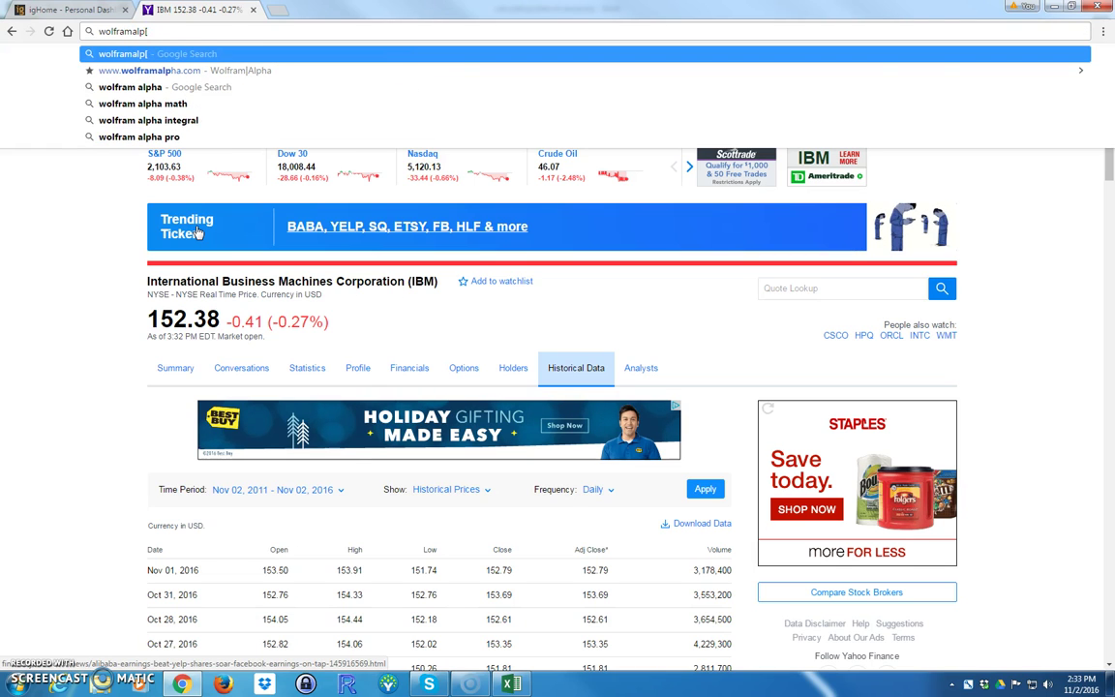
key("BackSpace")
type("ha.com")
key("Return")
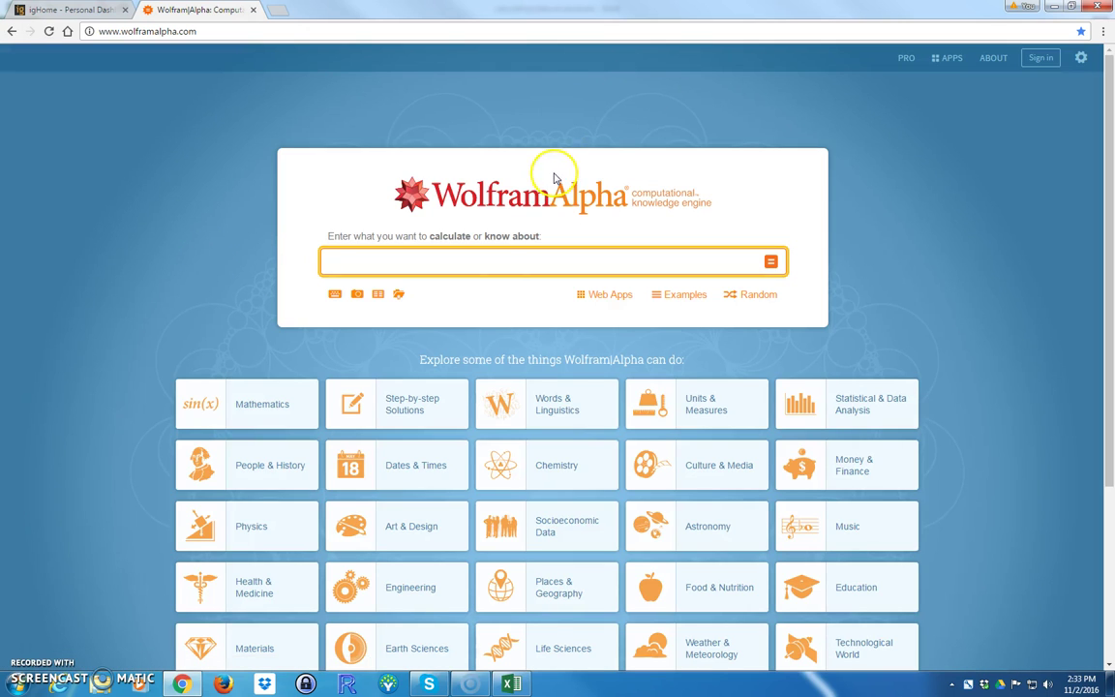
Step: Query Wolfram|Alpha for "beta ibm" to get IBM's beta coefficient
scroll(126, 455, "down", 3)
scroll(112, 448, "up", 1)
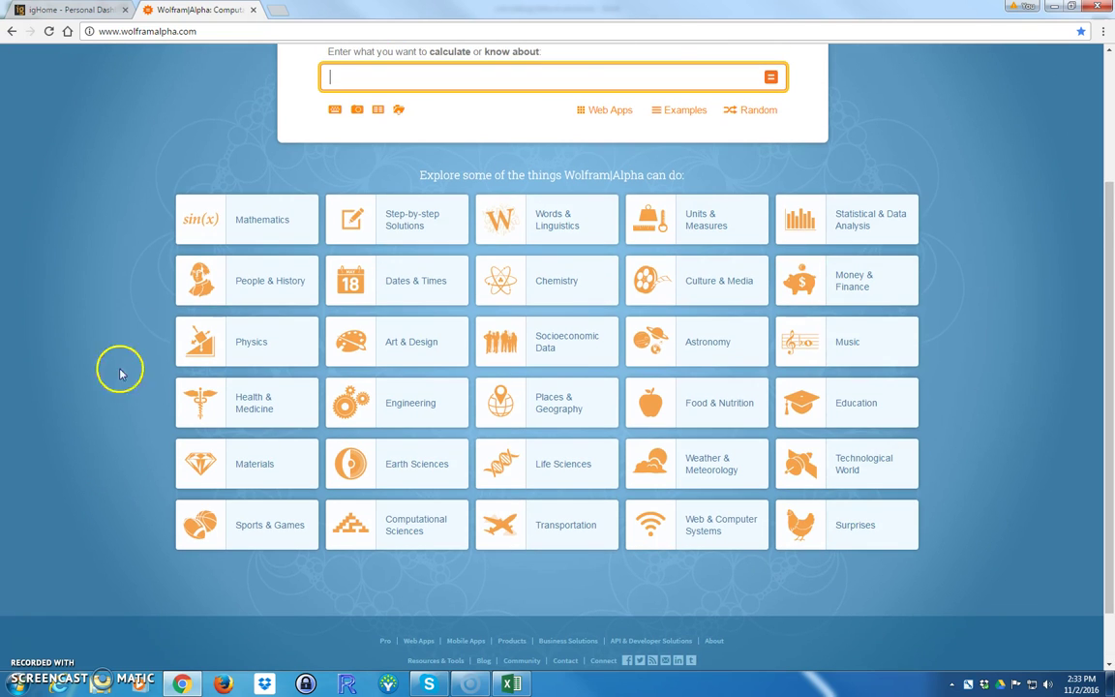
scroll(112, 407, "up", 3)
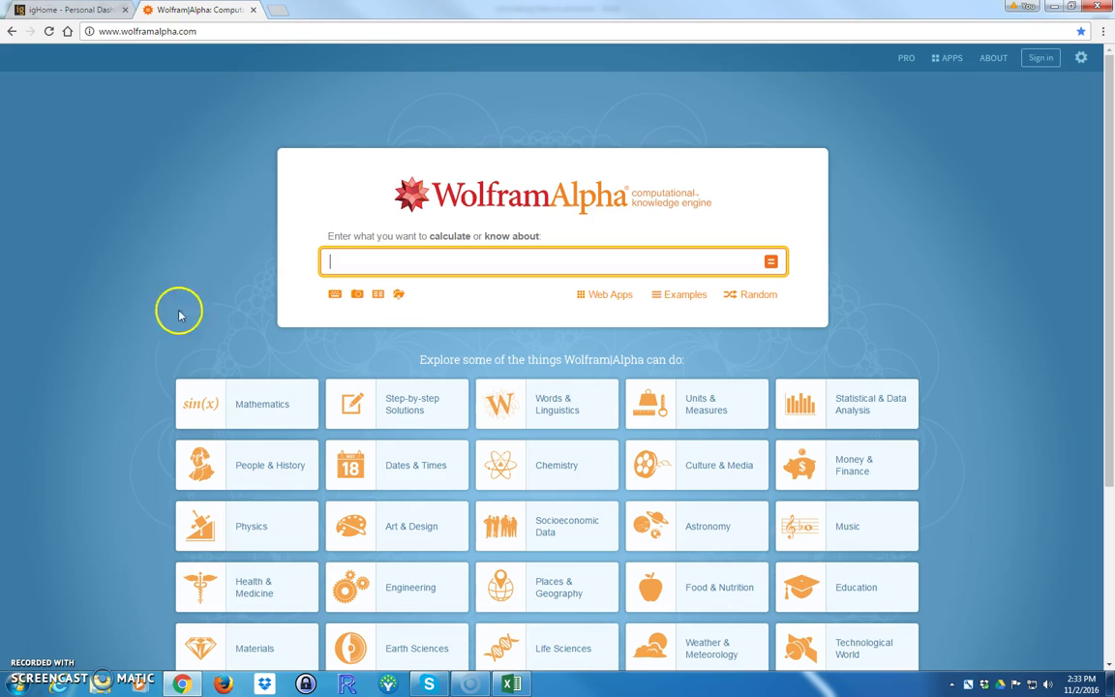
type("beta ibm")
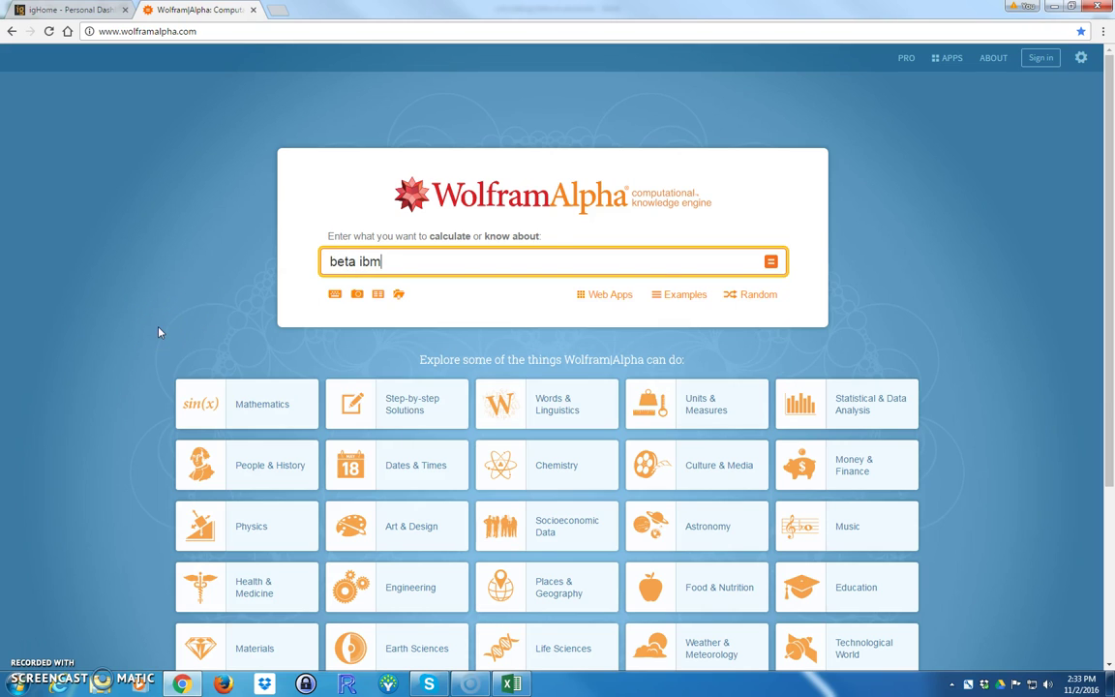
key("Return")
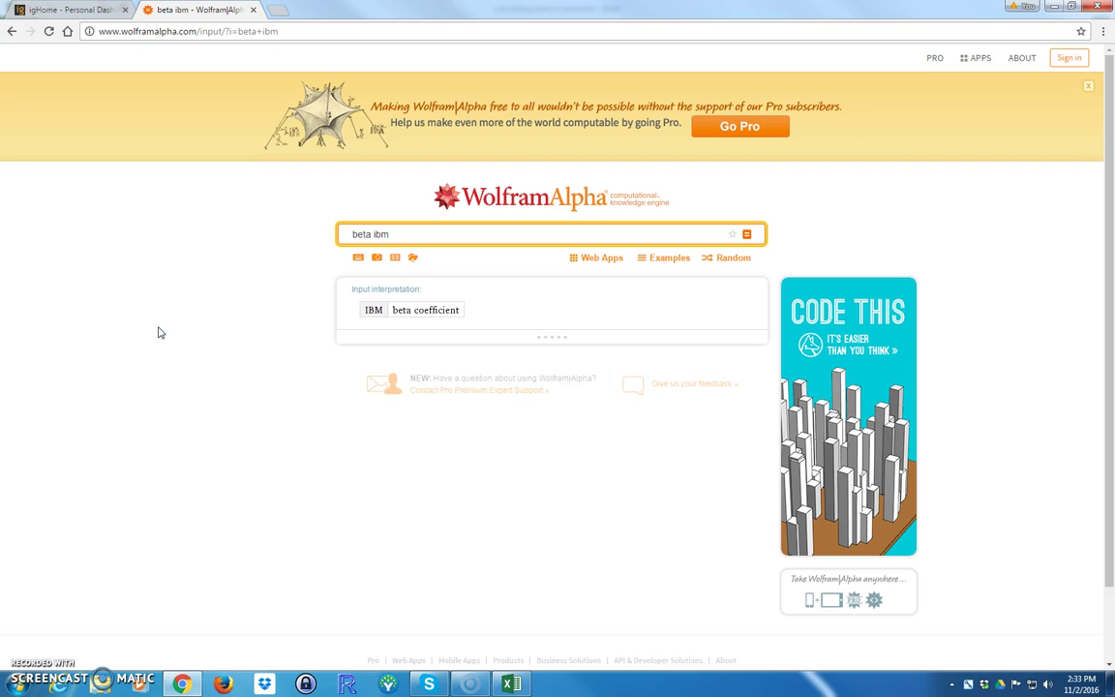
left_click(105, 330)
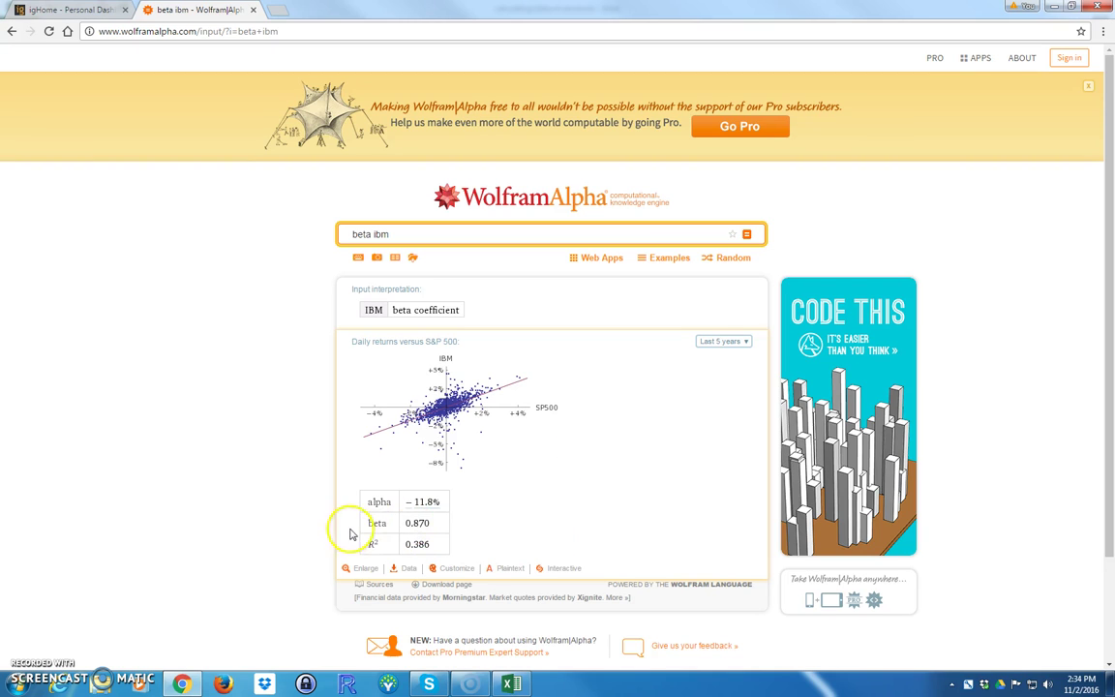
Step: Compare the beta and R^2 in the Excel workbook with Wolfram|Alpha's IBM figures, ending on the IBM column header in Excel
left_click(511, 683)
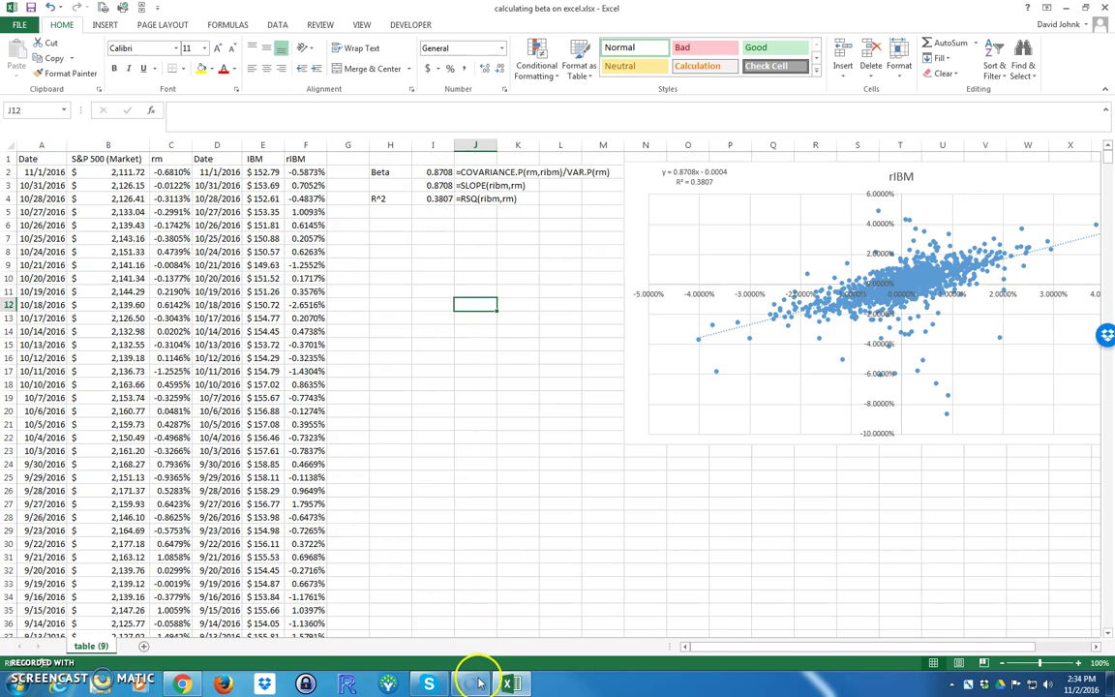
left_click(181, 683)
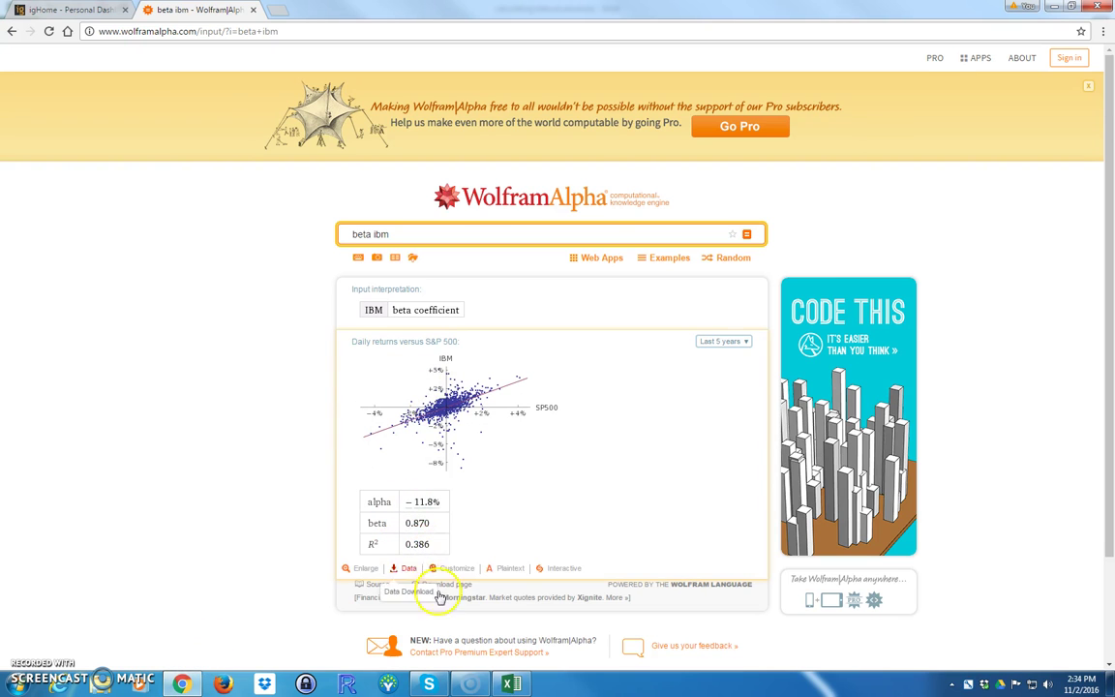
left_click(508, 683)
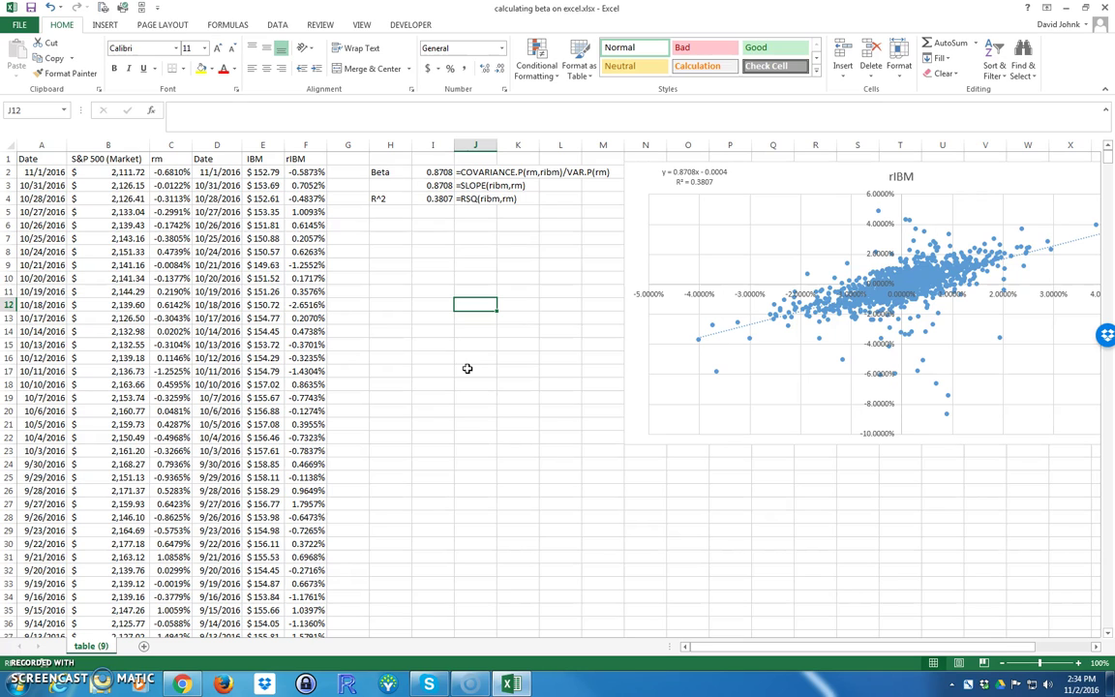
left_click(259, 159)
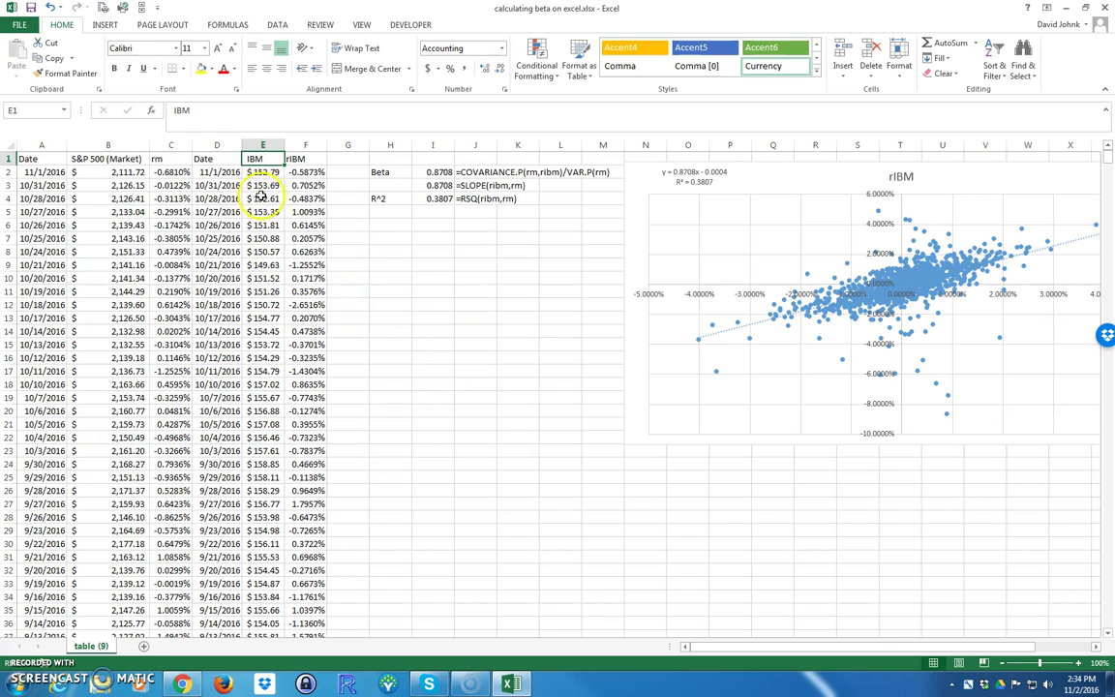